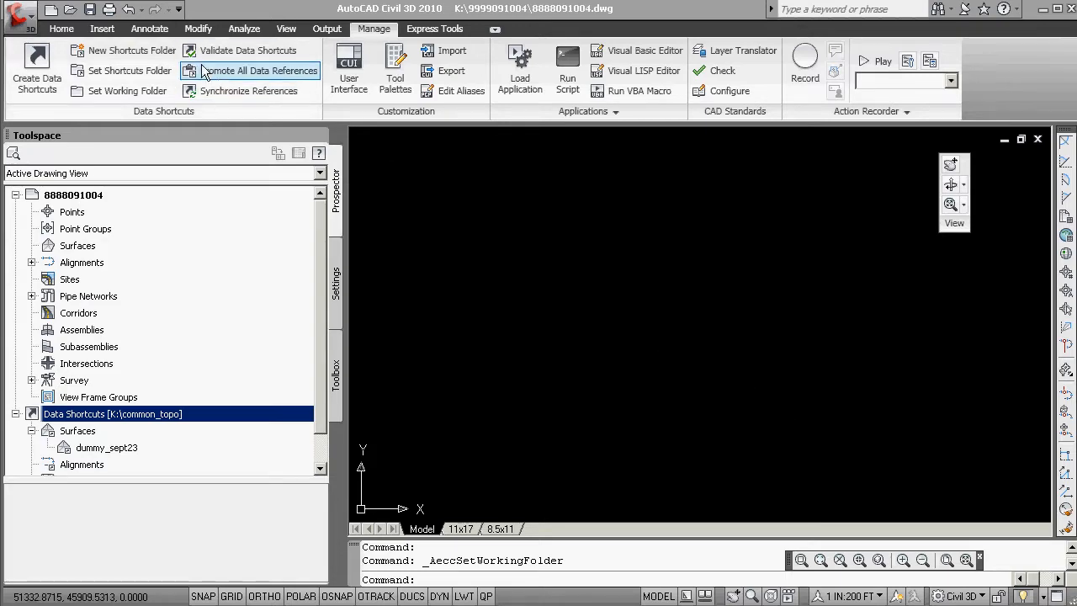
left_click(19, 15)
left_click(57, 101)
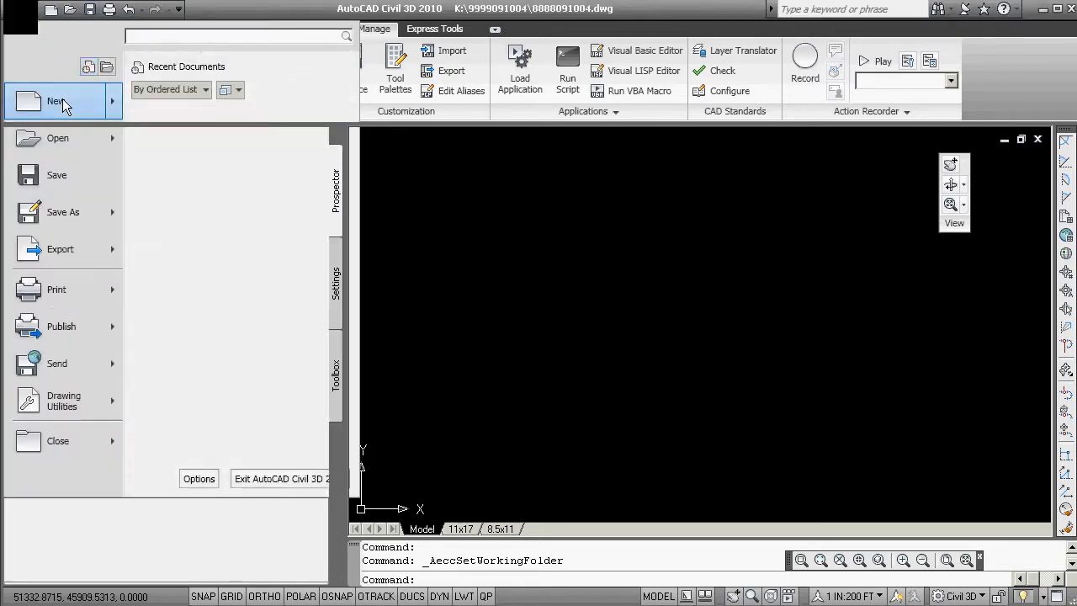
left_click(807, 492)
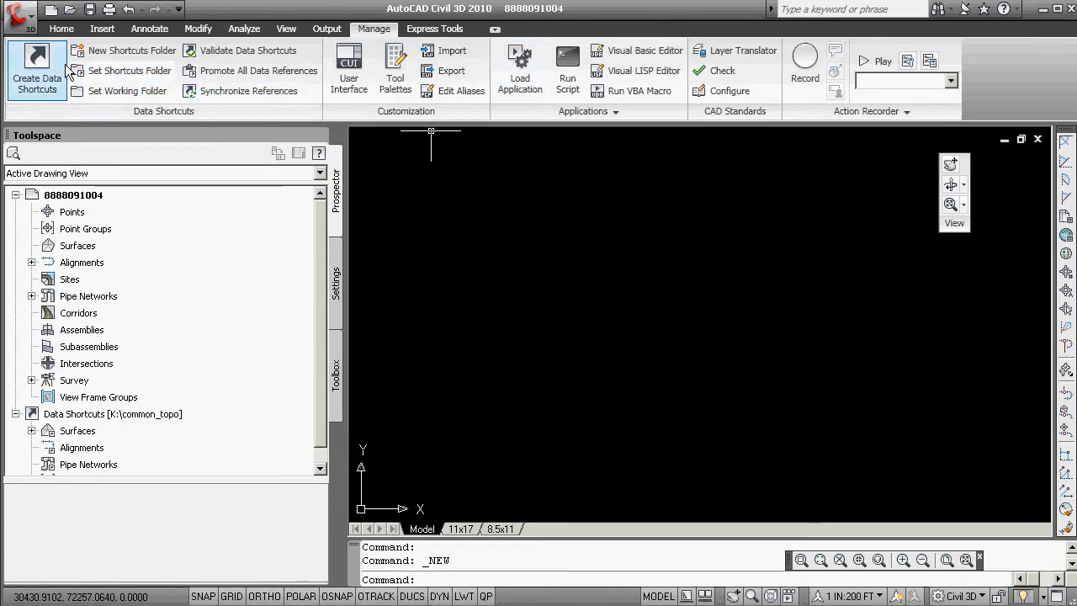
left_click(69, 31)
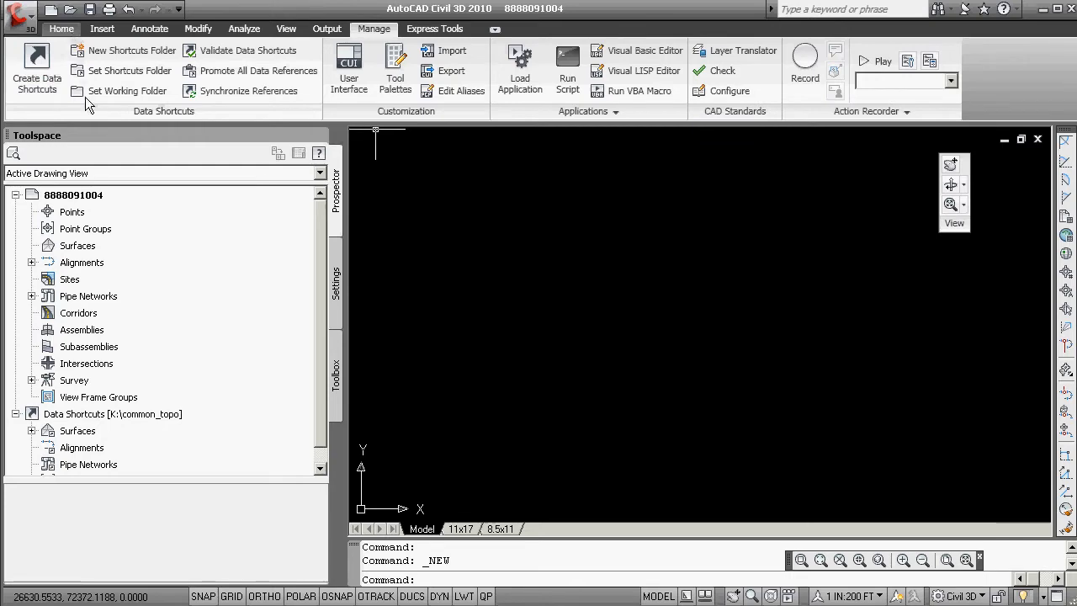
left_click(335, 278)
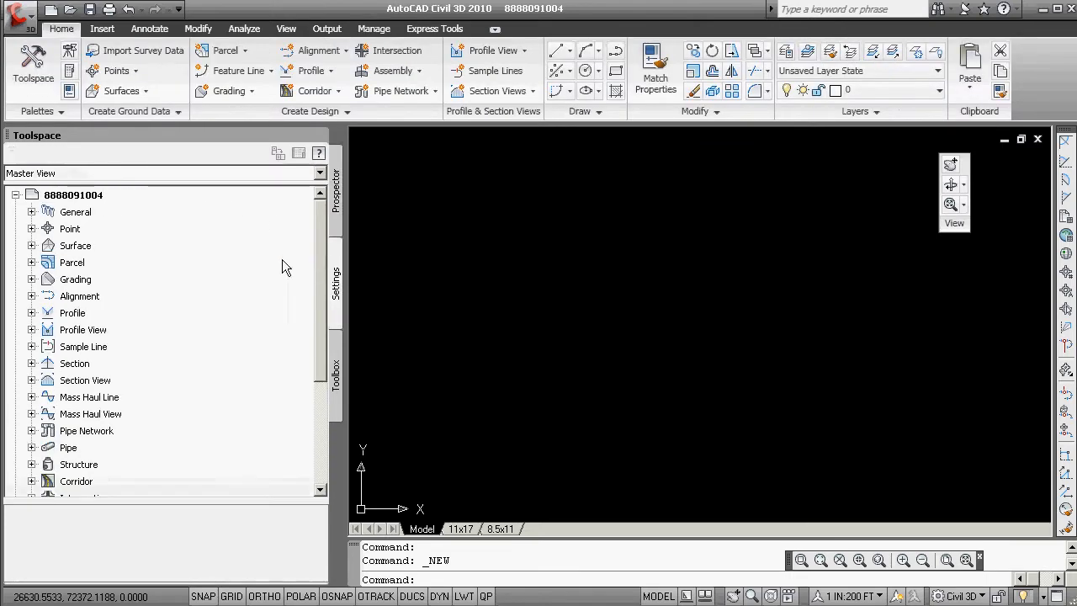
left_click(67, 197)
right_click(67, 196)
left_click(135, 202)
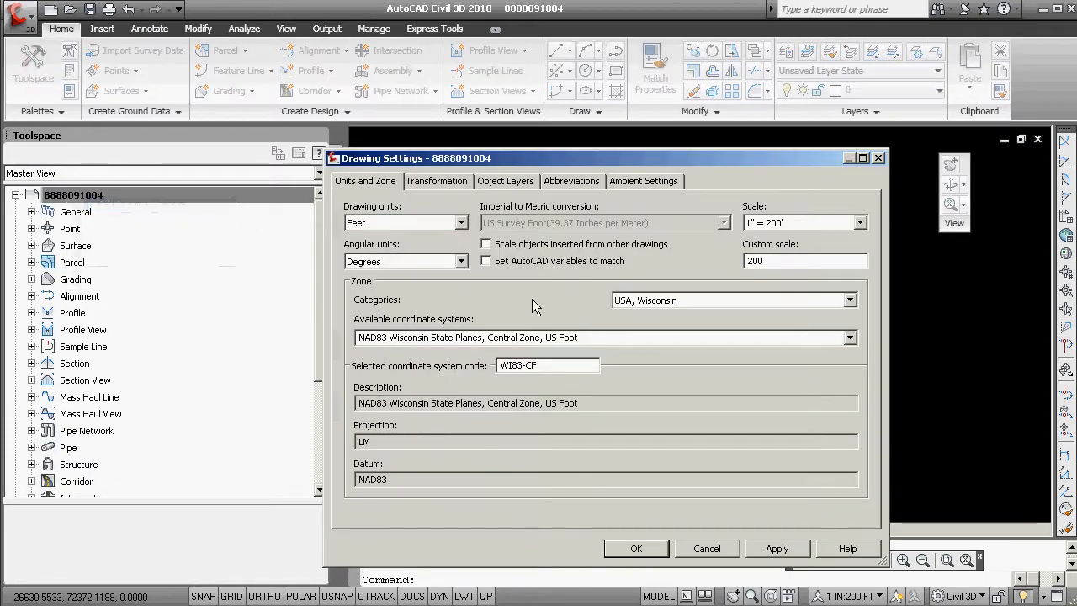
left_click(646, 550)
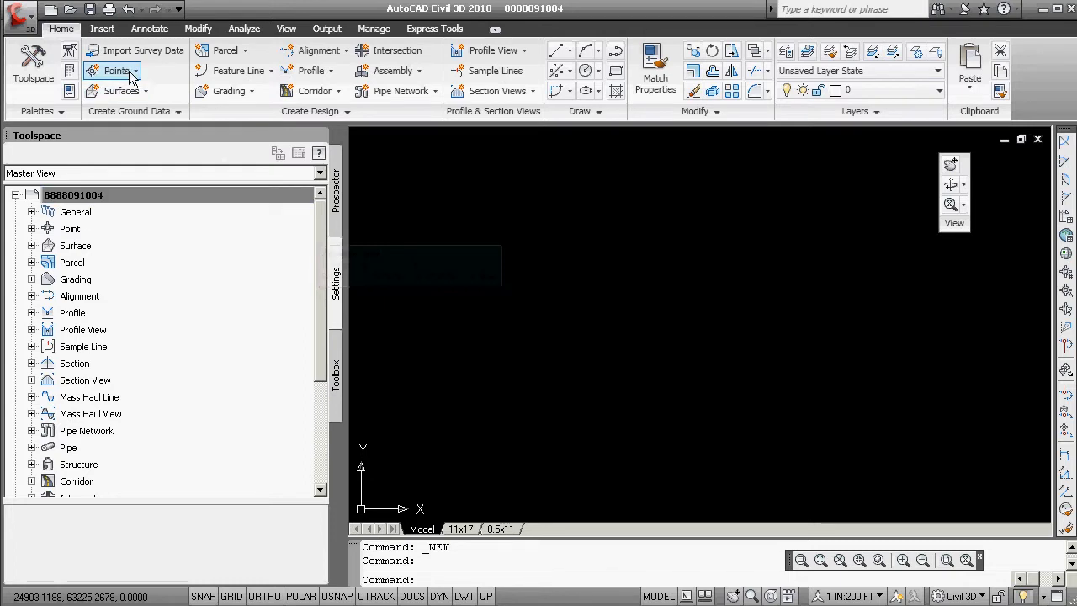
left_click(239, 196)
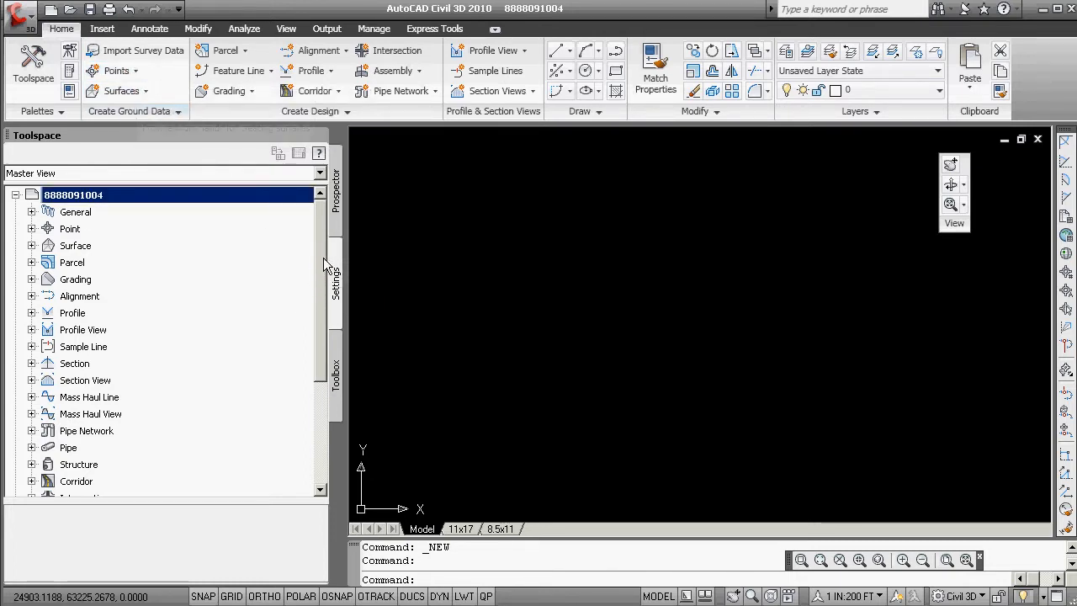
left_click_drag(322, 252, 324, 390)
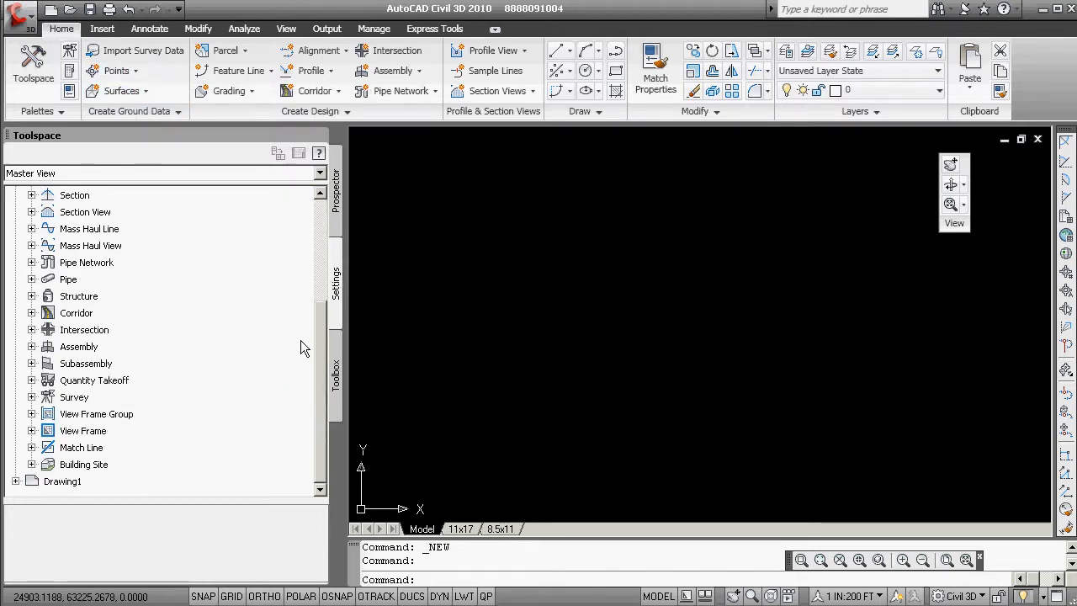
left_click(336, 221)
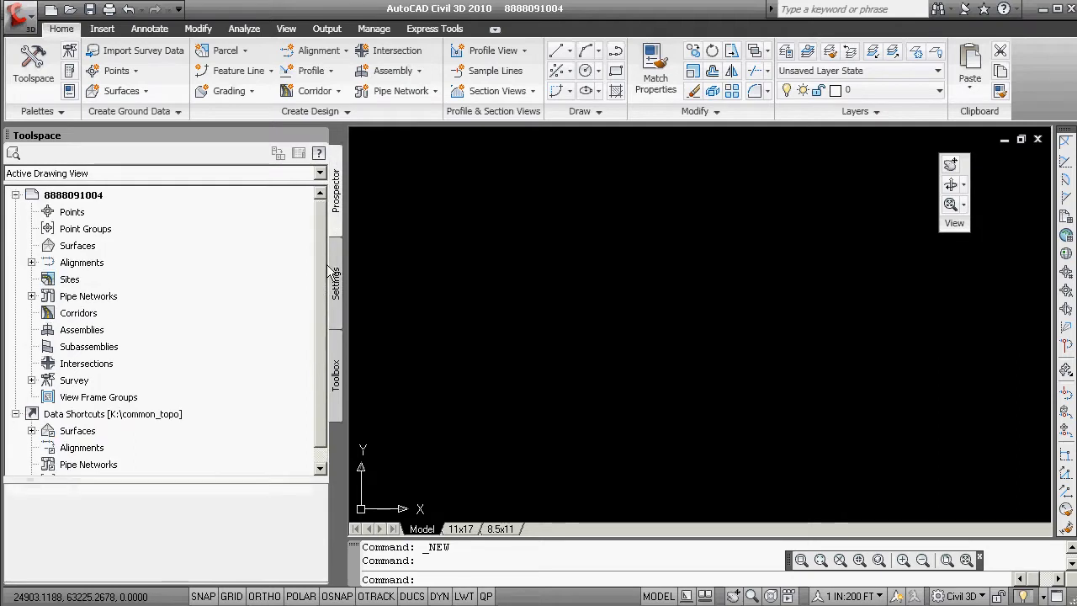
left_click(95, 414)
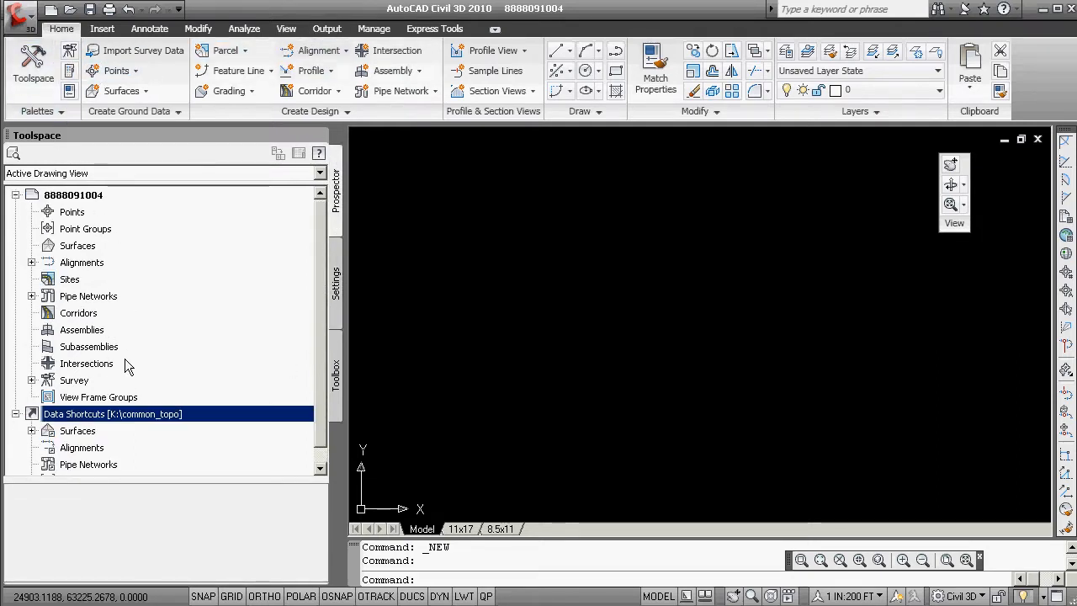
right_click(128, 417)
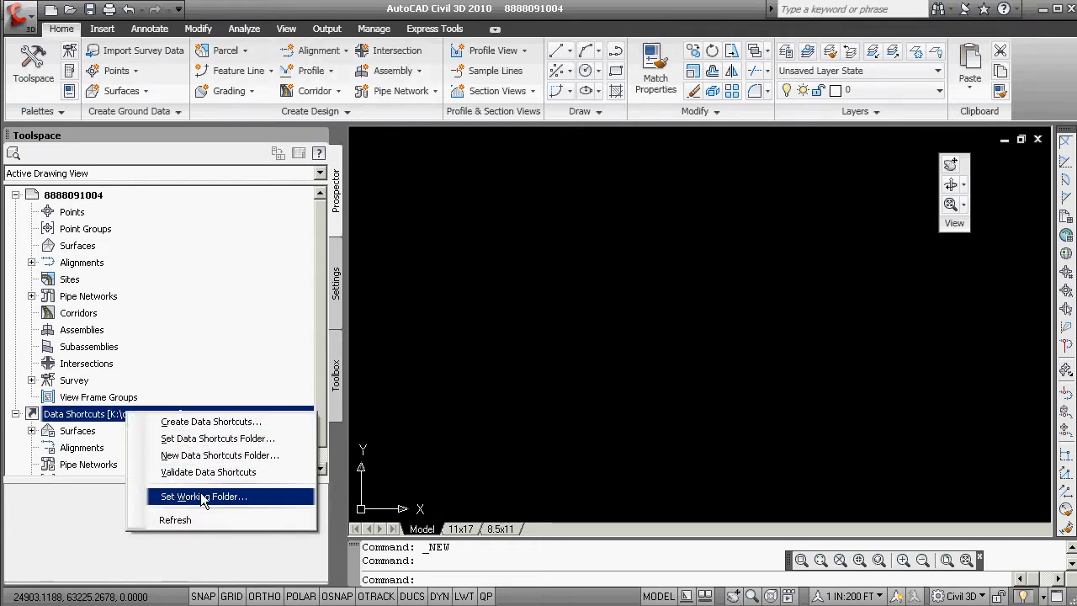
left_click(205, 496)
double_click(543, 362)
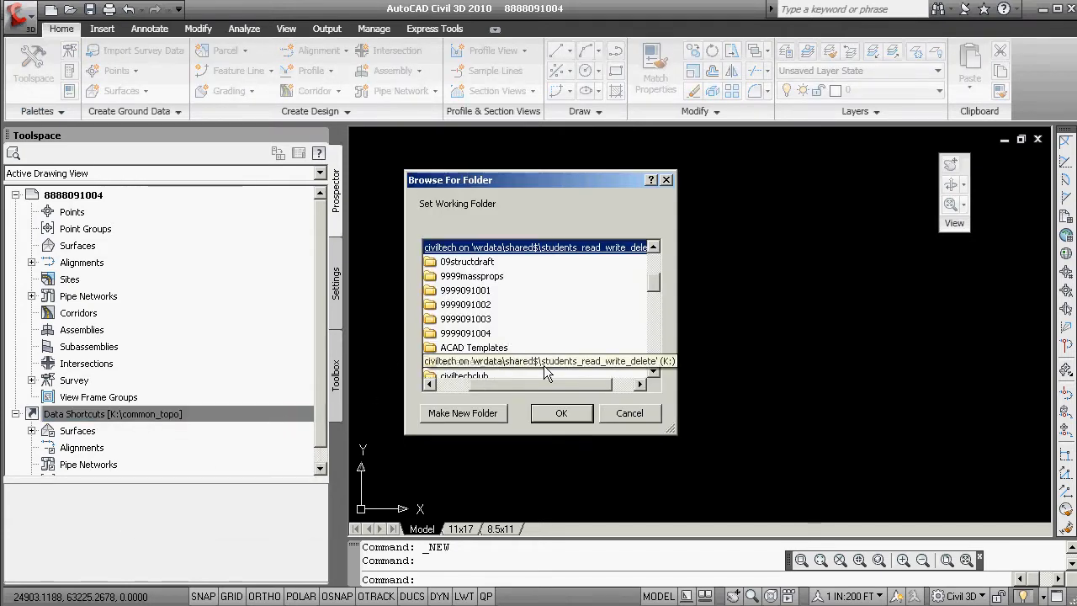
double_click(465, 333)
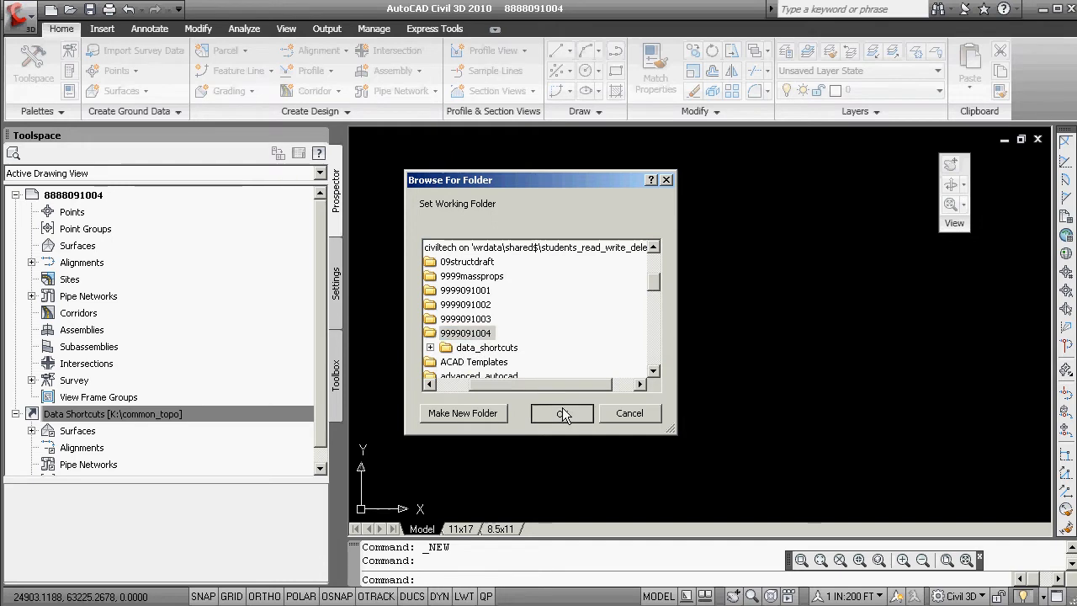
left_click(561, 412)
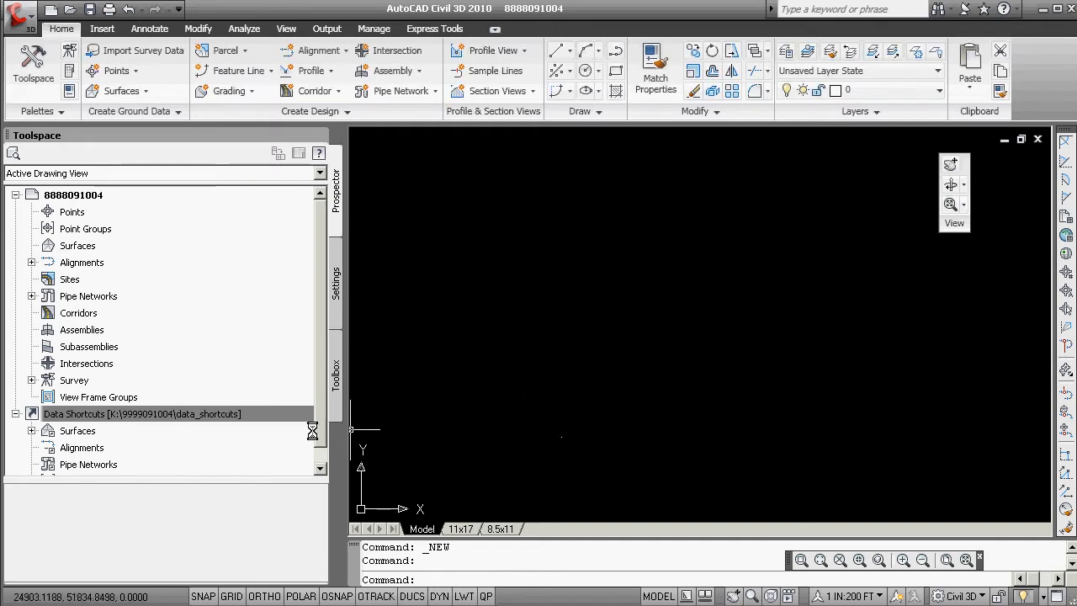
left_click(31, 430)
left_click(68, 449)
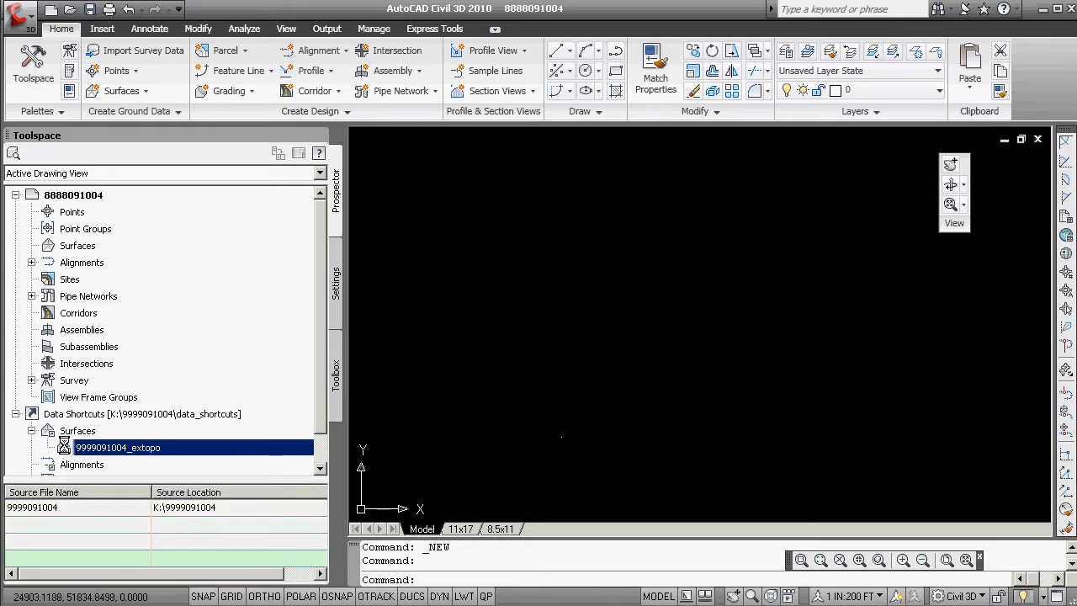
right_click(69, 448)
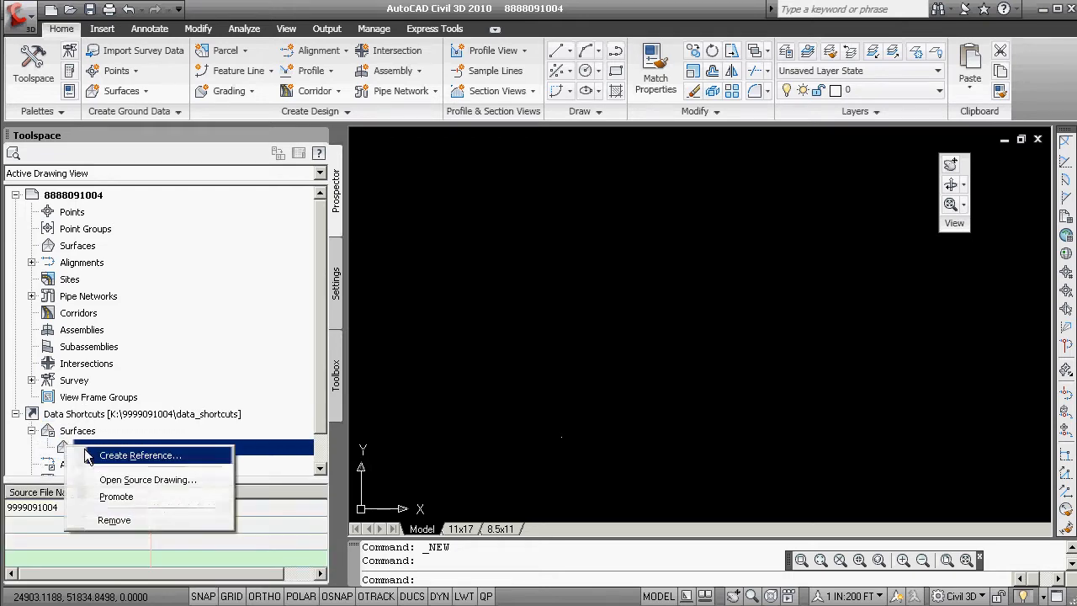
left_click(136, 495)
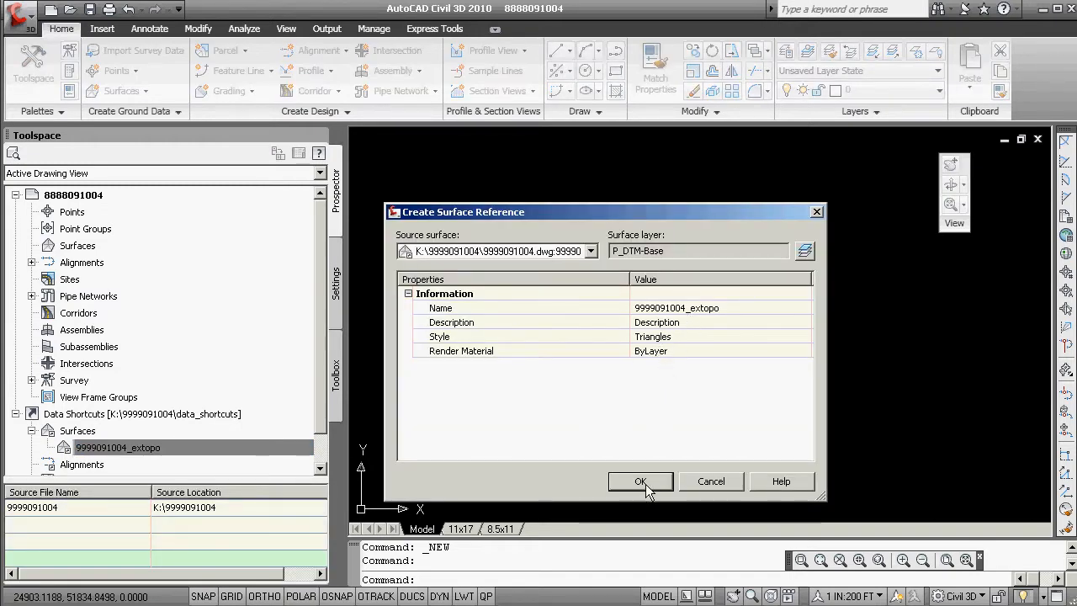
left_click(669, 340)
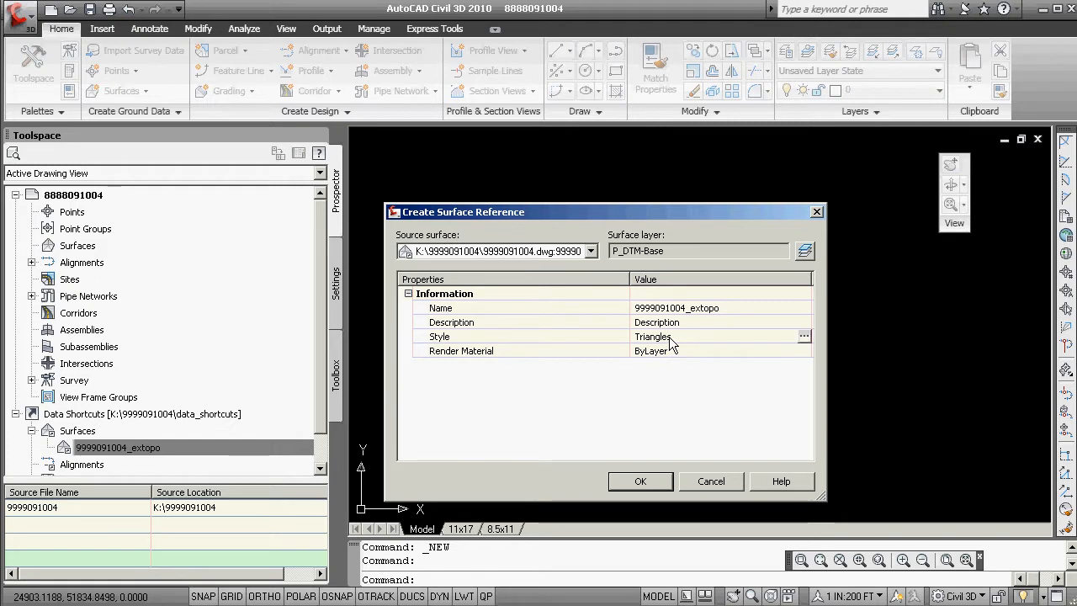
left_click(803, 335)
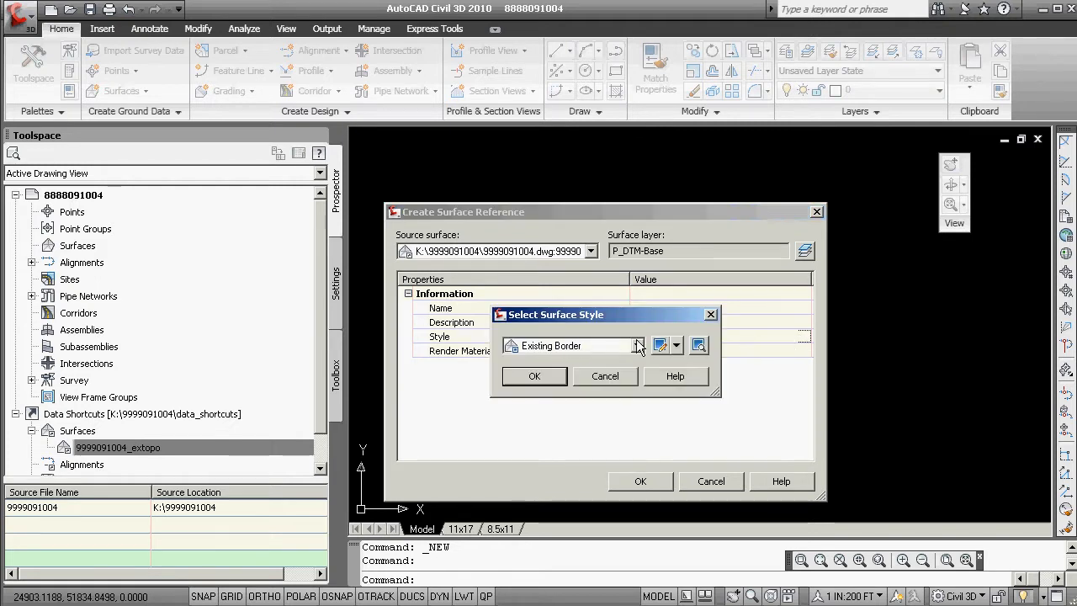
left_click(534, 377)
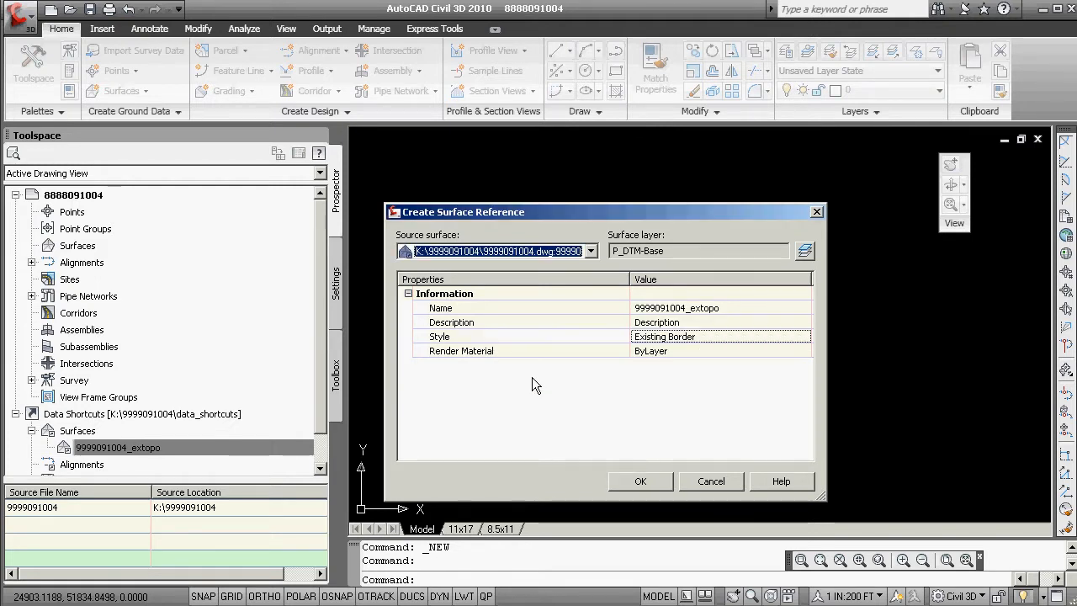
left_click(655, 484)
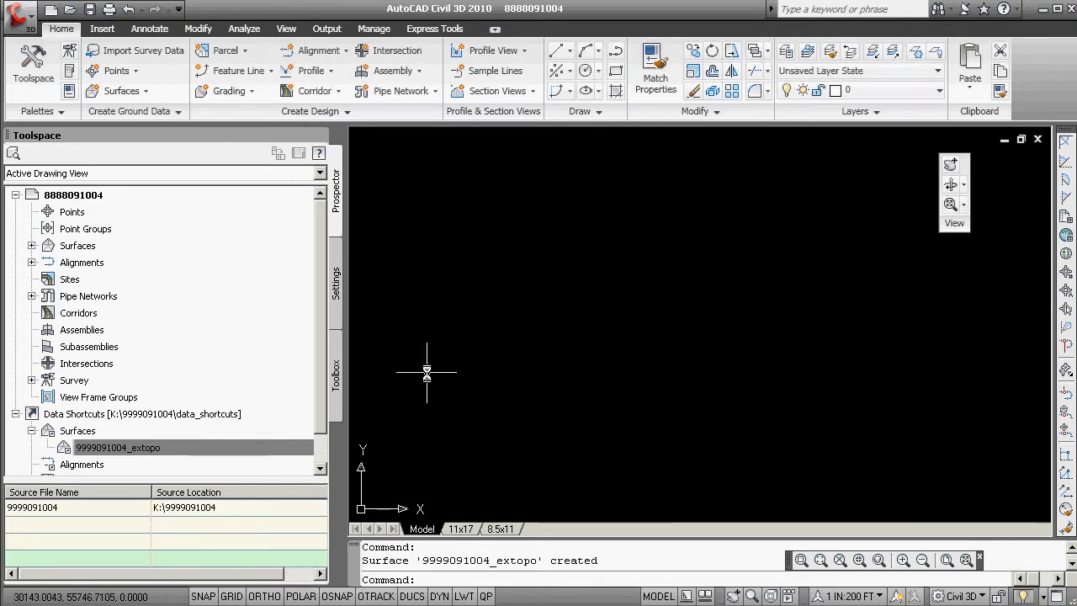
left_click(31, 245)
left_click(48, 262)
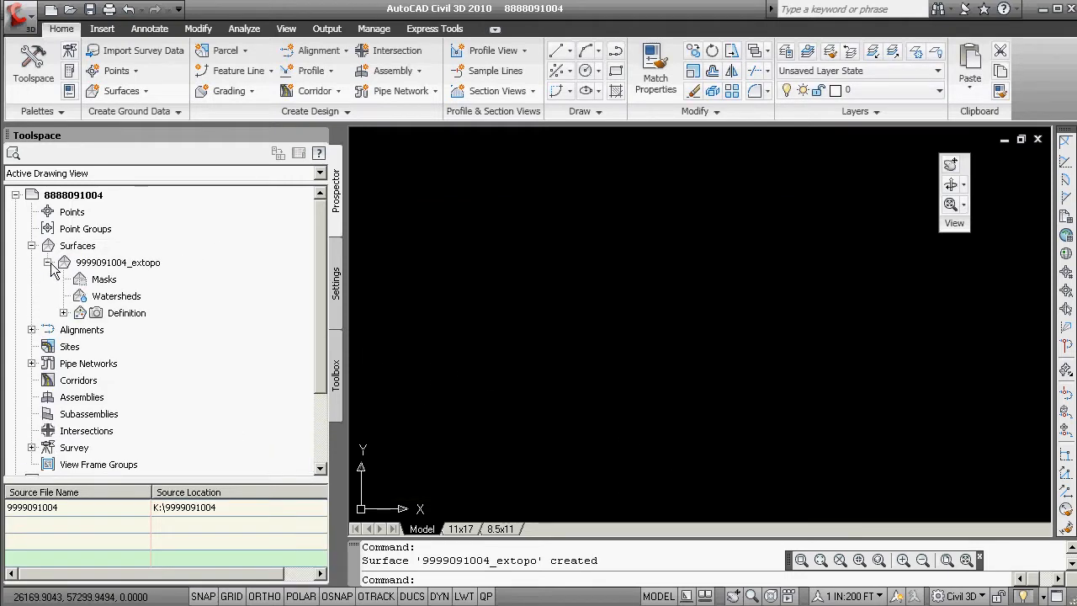
double_click(453, 287)
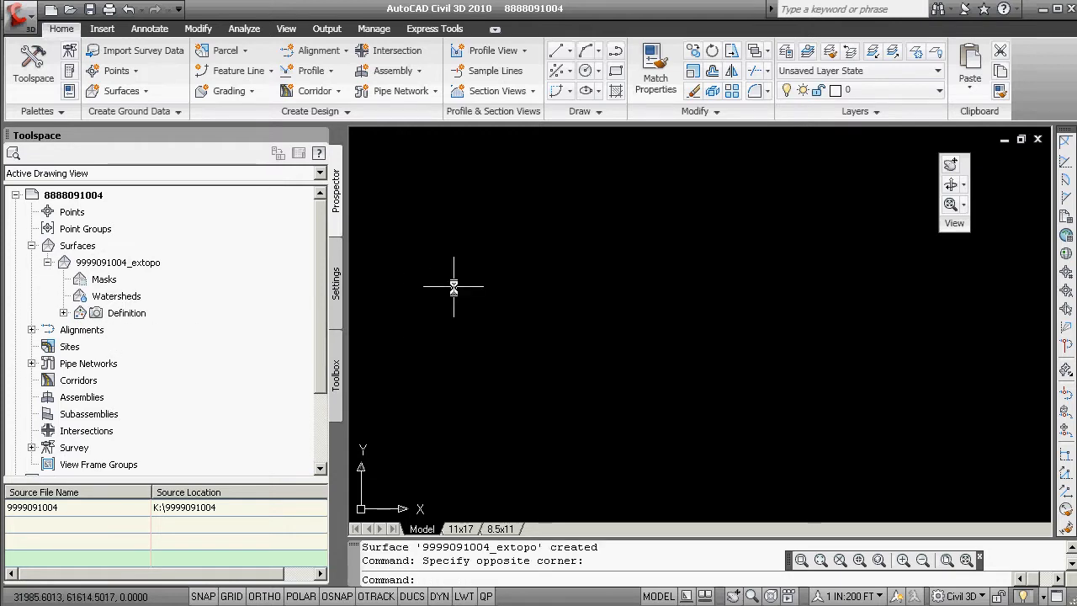
key("Escape")
key("Escape")
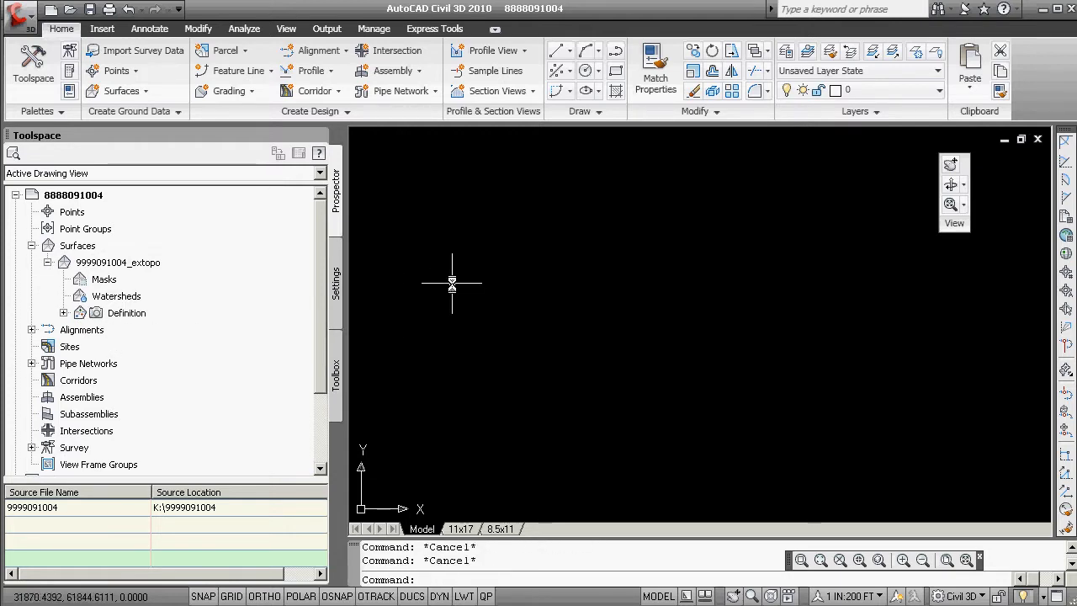
type("z")
key("Return")
type("e")
key("Return")
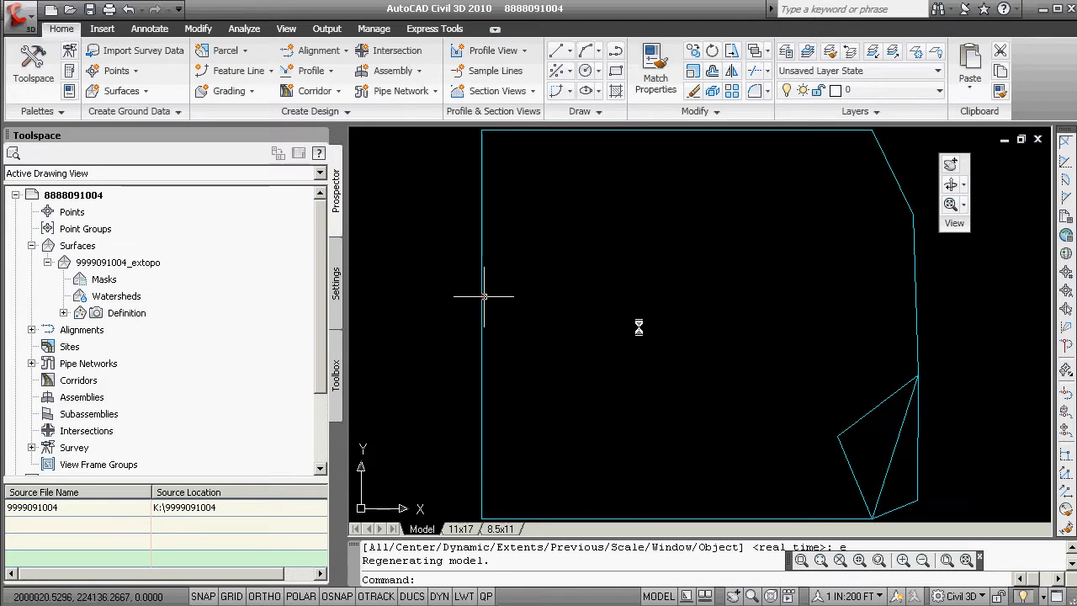
scroll(670, 344, "down", 2)
middle_click_drag(729, 349, 906, 476)
mouse_move(868, 439)
middle_mouse_down()
mouse_move(660, 310)
mouse_move(666, 293)
middle_mouse_up()
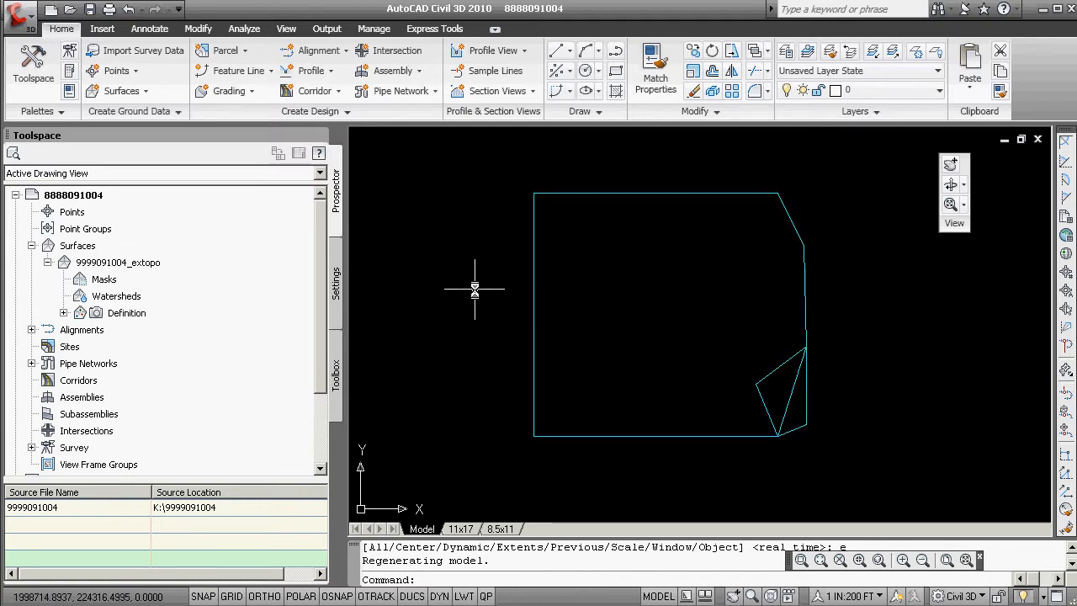
Step: Draw a diagonal line inside the surface border from near its lower-left corner to near its upper-right corner
key("Return")
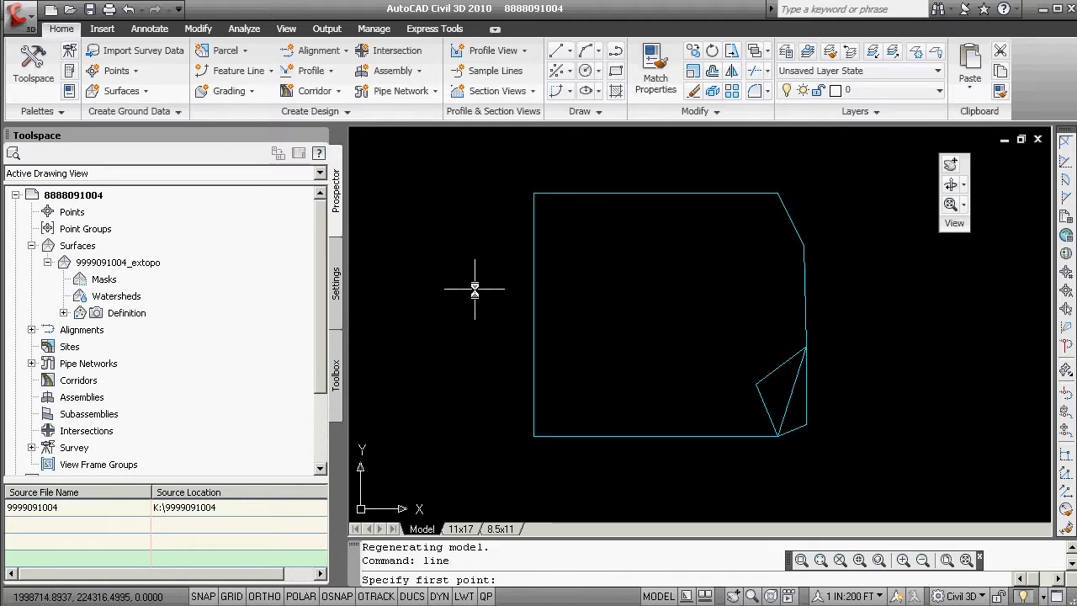
left_click(543, 427)
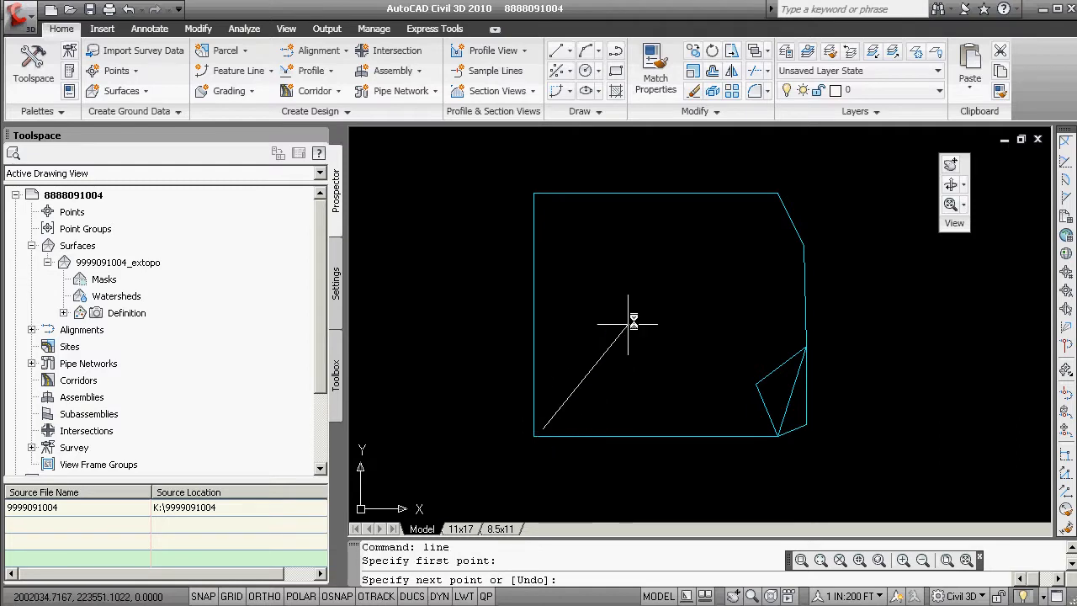
left_click(775, 223)
key("Return")
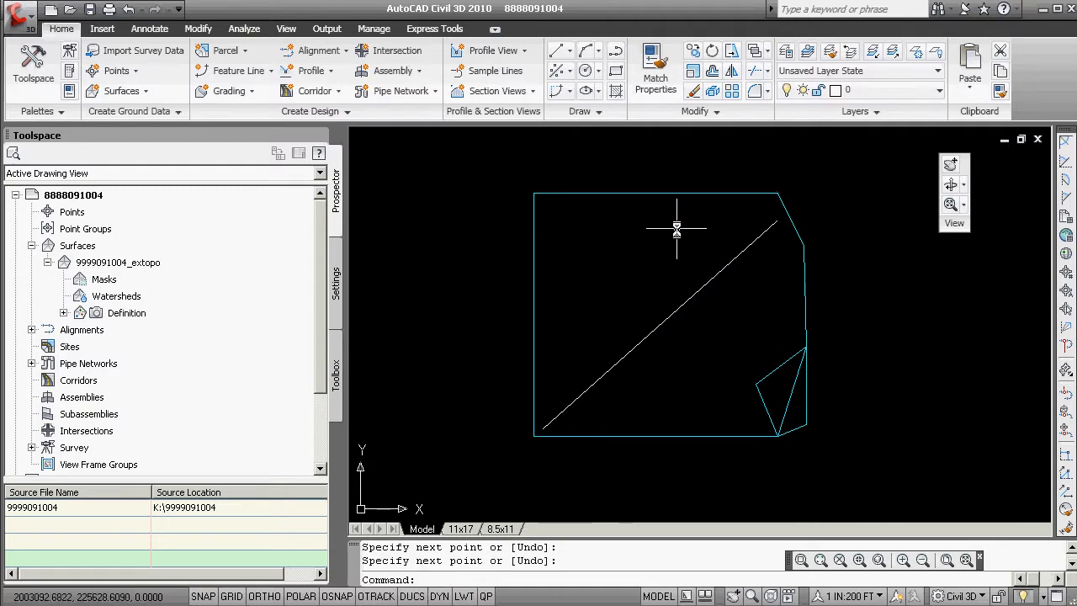
Step: Draw a second line crossing the first, from near the border's upper-left corner down to beside the lower-right triangles
type("lnei")
key("Return")
type("l")
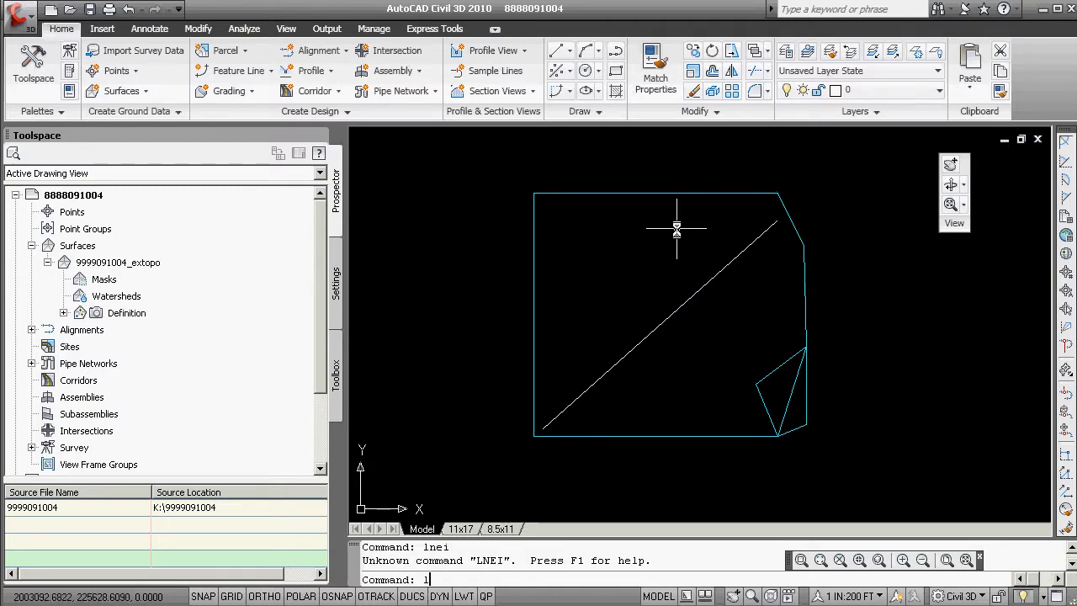
type("ine")
key("Return")
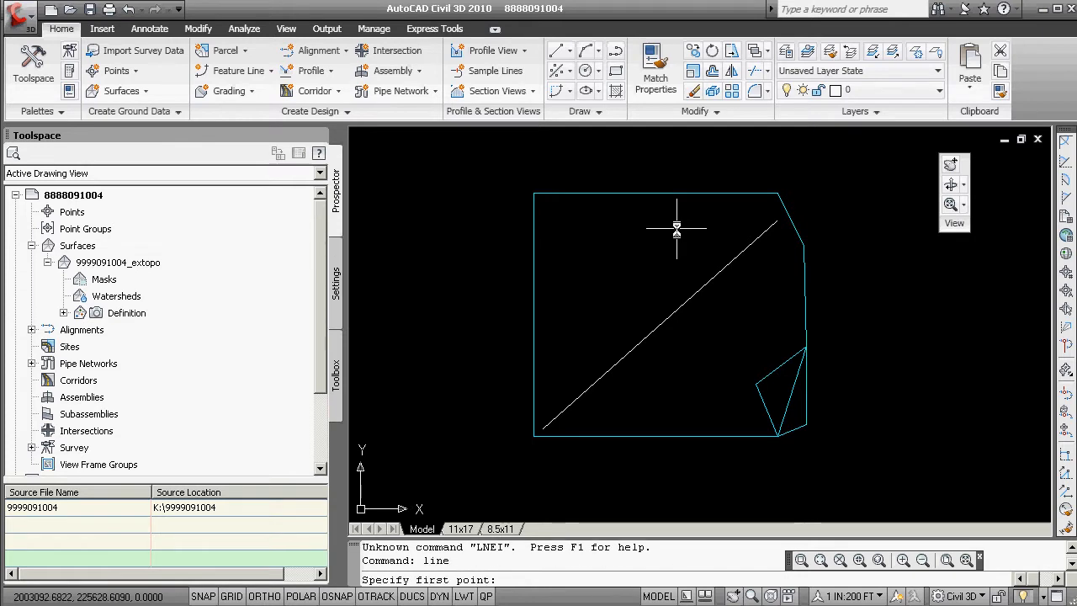
left_click(555, 214)
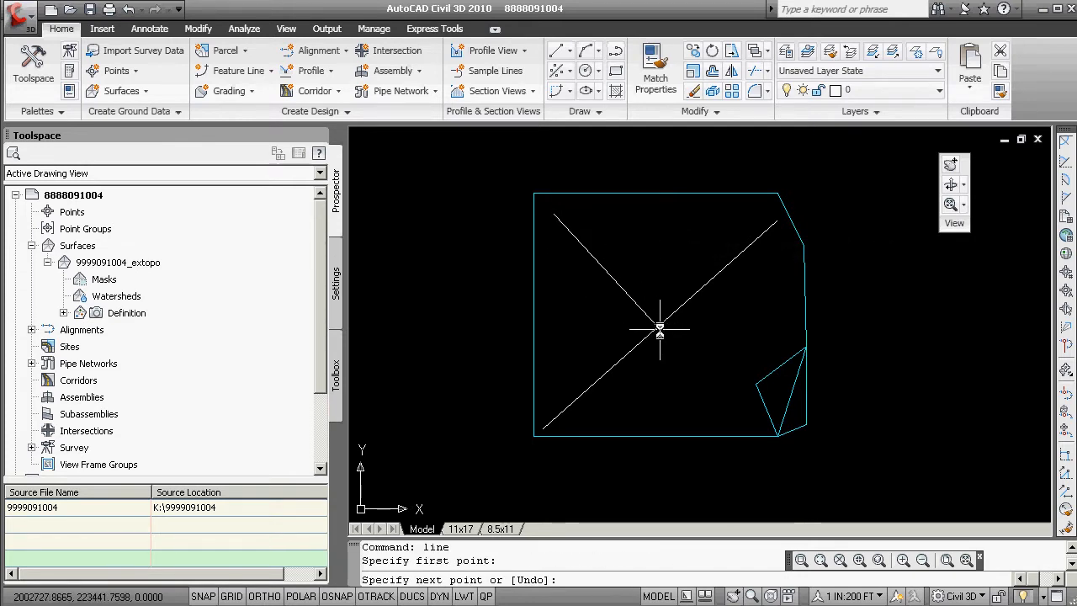
left_click(751, 413)
key("Return")
Step: Convert both crossing diagonal lines into polylines with polyline edit
type("pe")
key("Return")
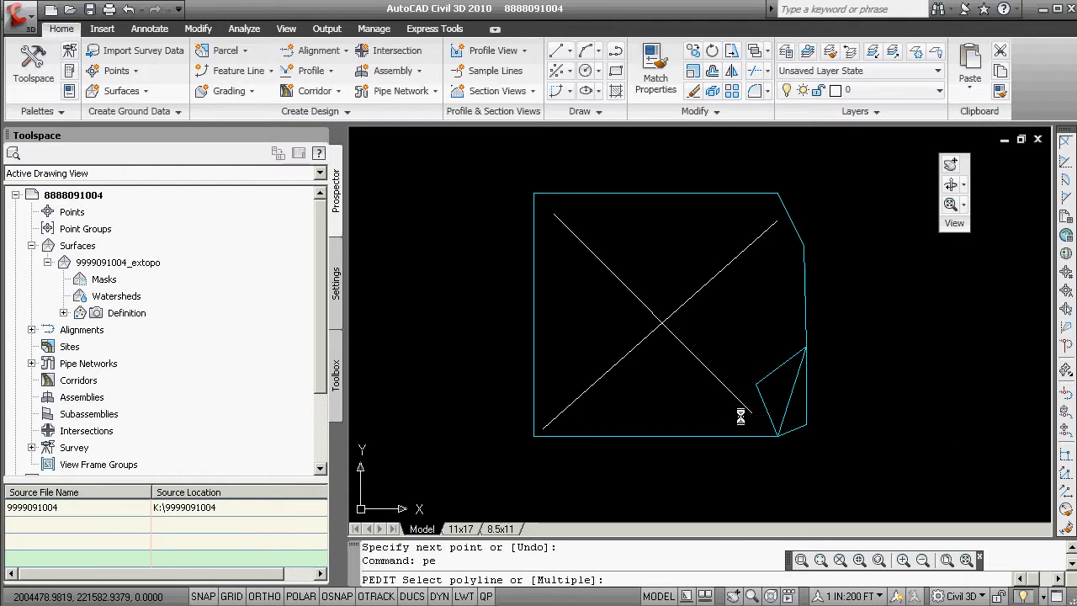
left_click(622, 359)
key("Return")
key("Return")
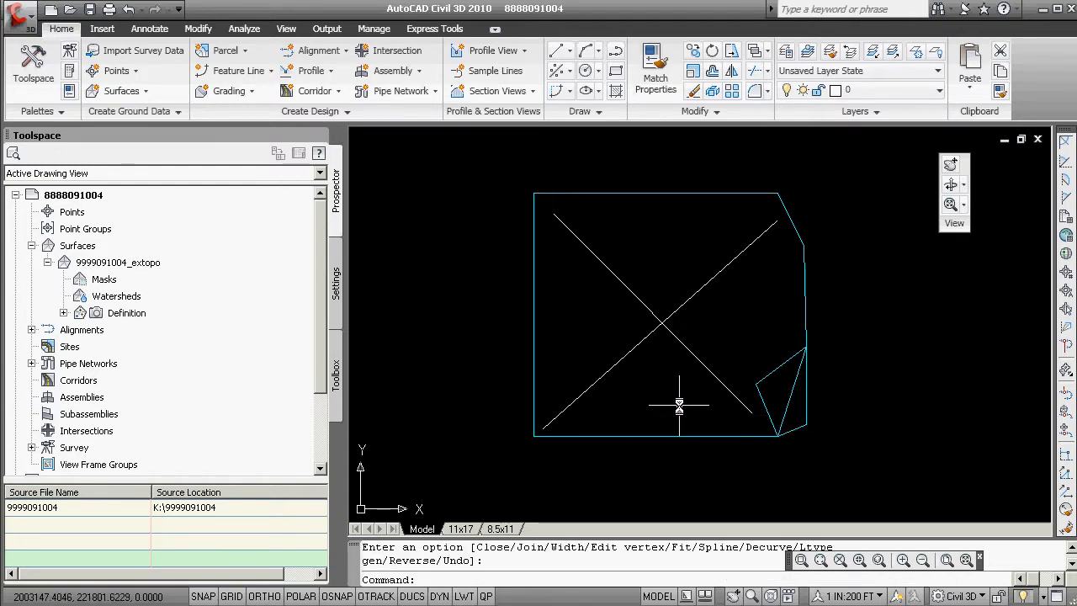
key("Return")
left_click(686, 347)
key("Return")
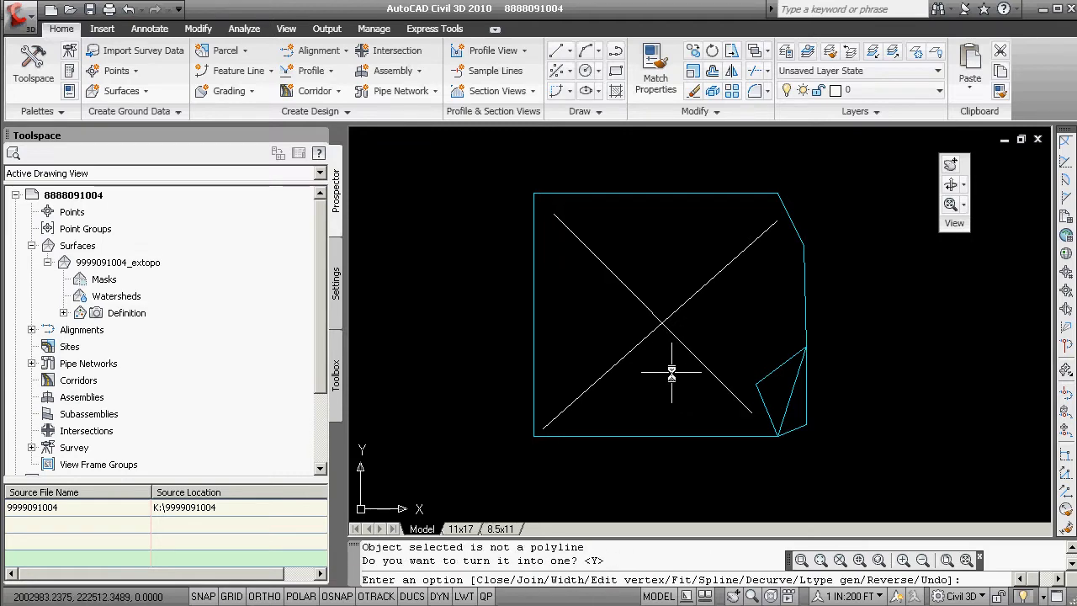
Step: Finish the polyline edit on the converted diagonal line
key("Return")
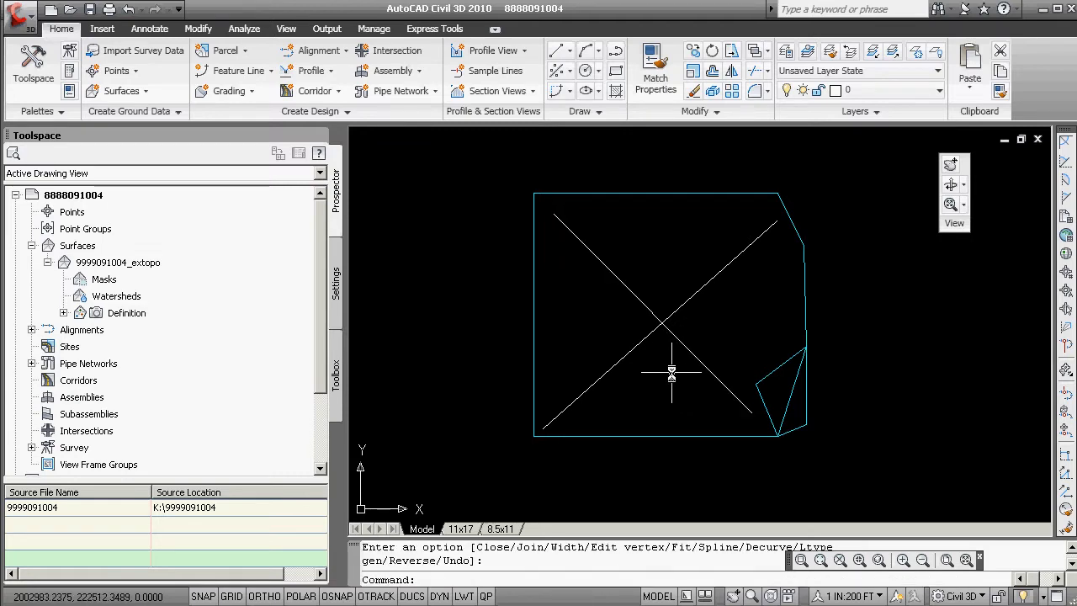
left_click(324, 50)
left_click(363, 77)
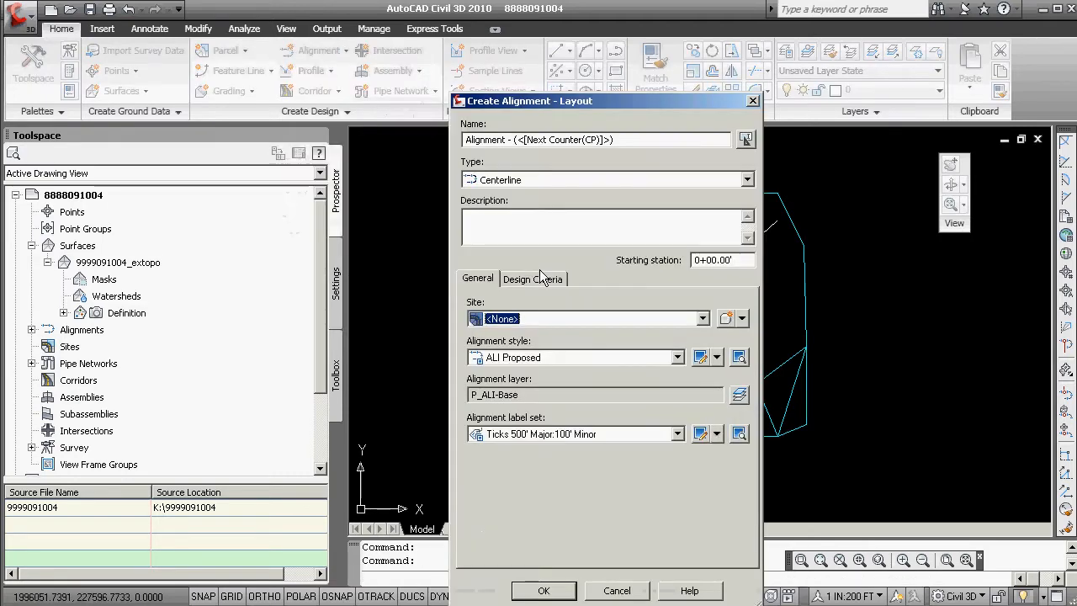
left_click(622, 140)
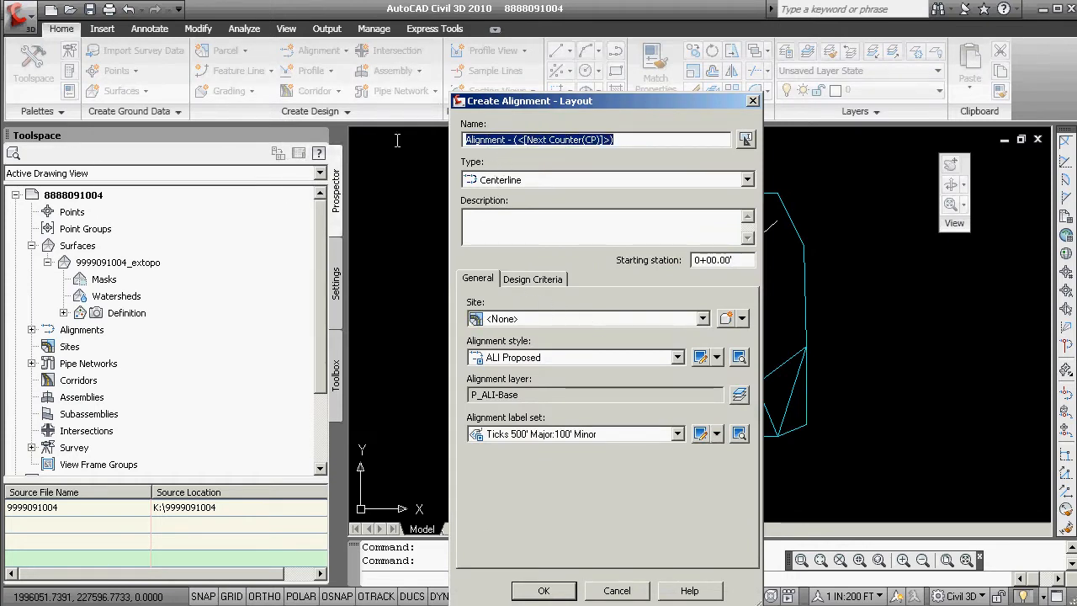
type("9999swne_")
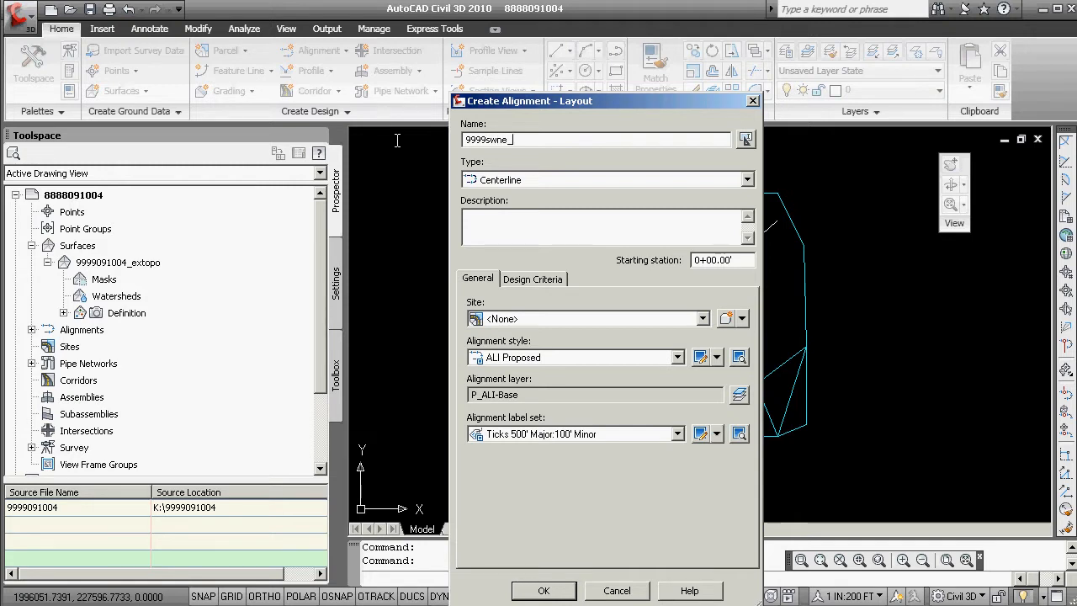
type("cl")
double_click(731, 260)
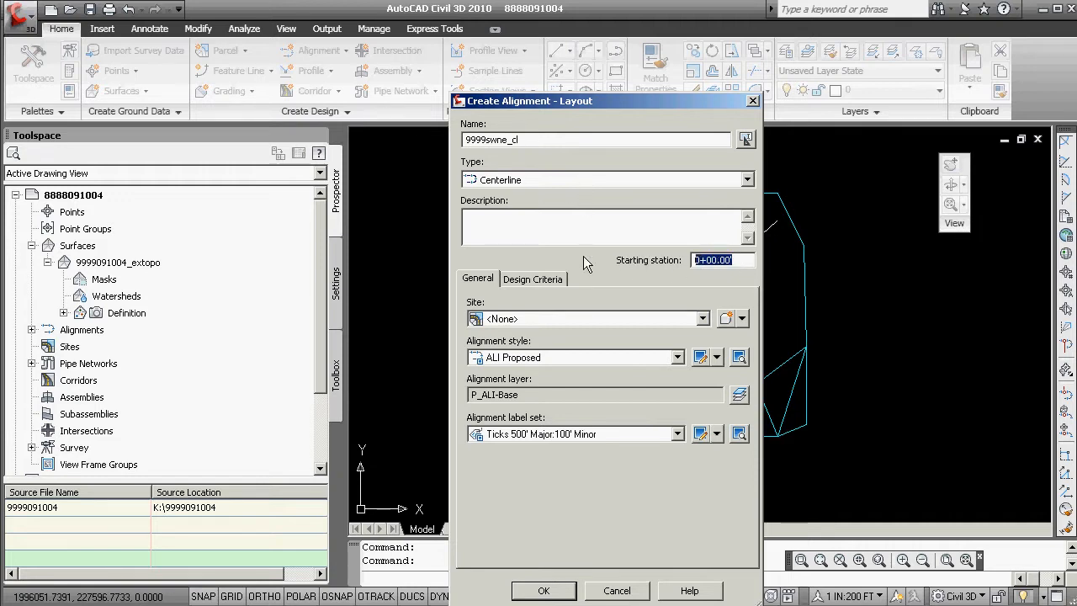
type("1")
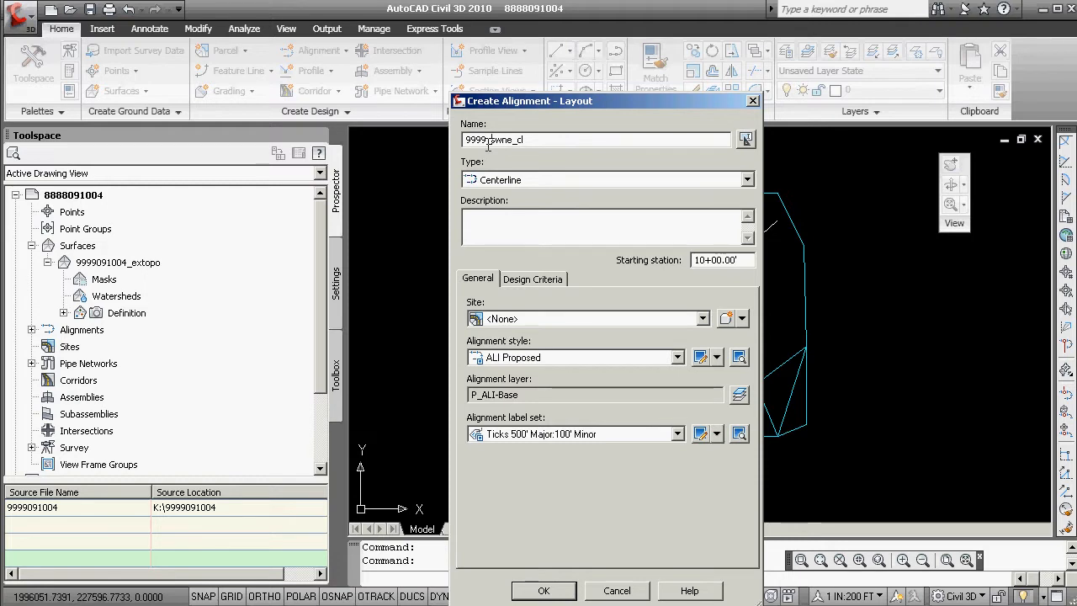
left_click(677, 434)
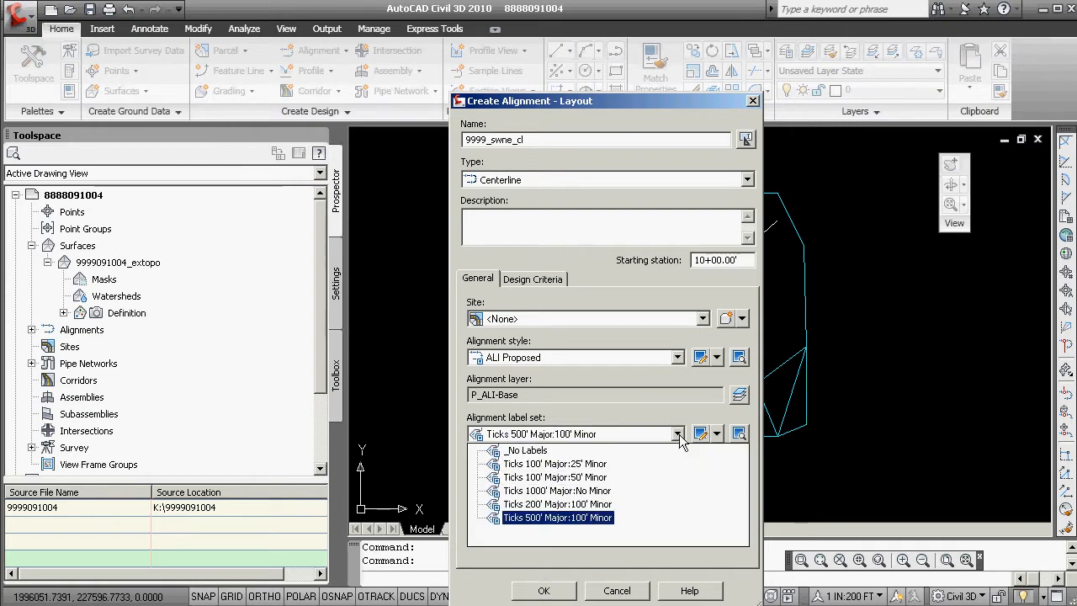
left_click(553, 463)
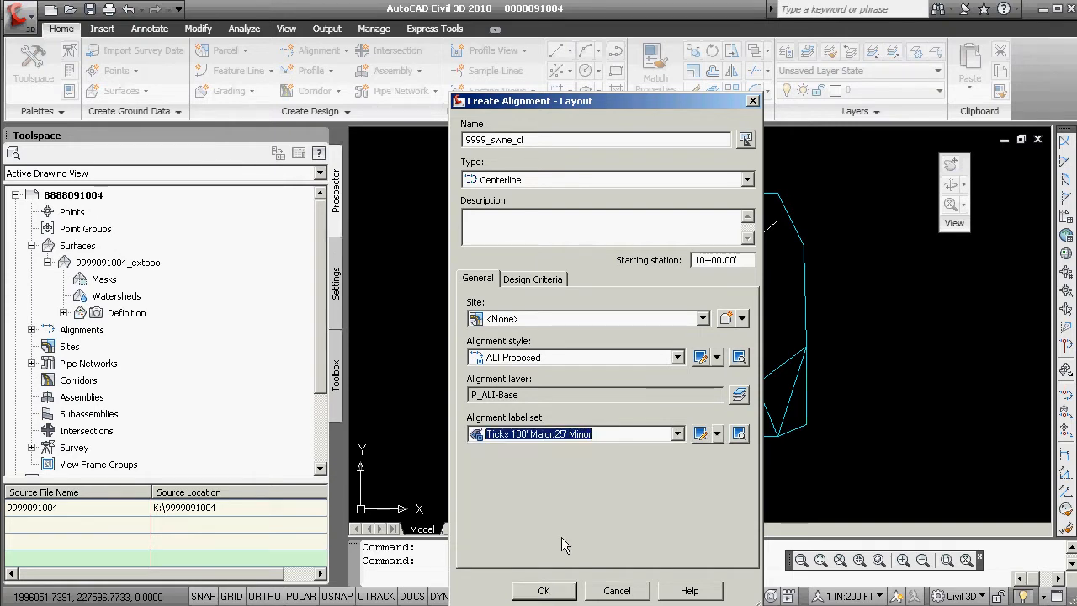
left_click(544, 591)
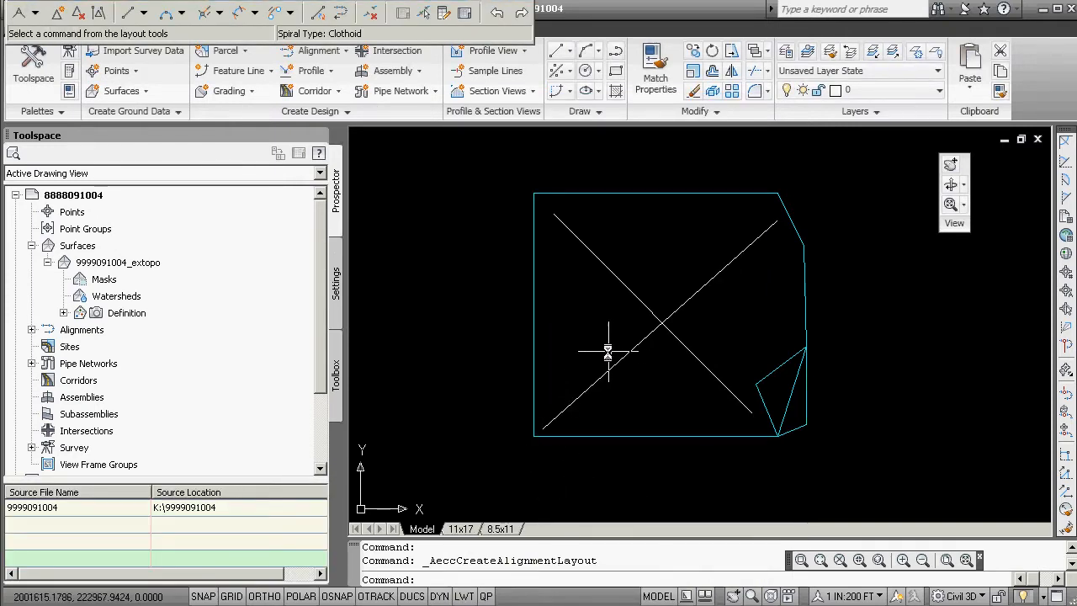
scroll(629, 353, "up", 3)
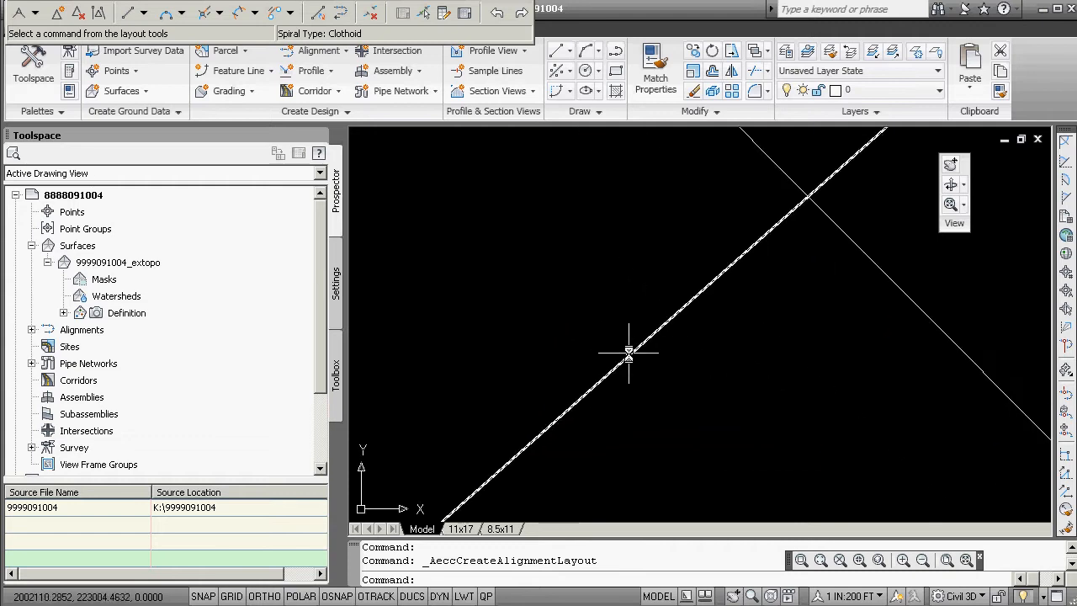
scroll(641, 353, "down", 5)
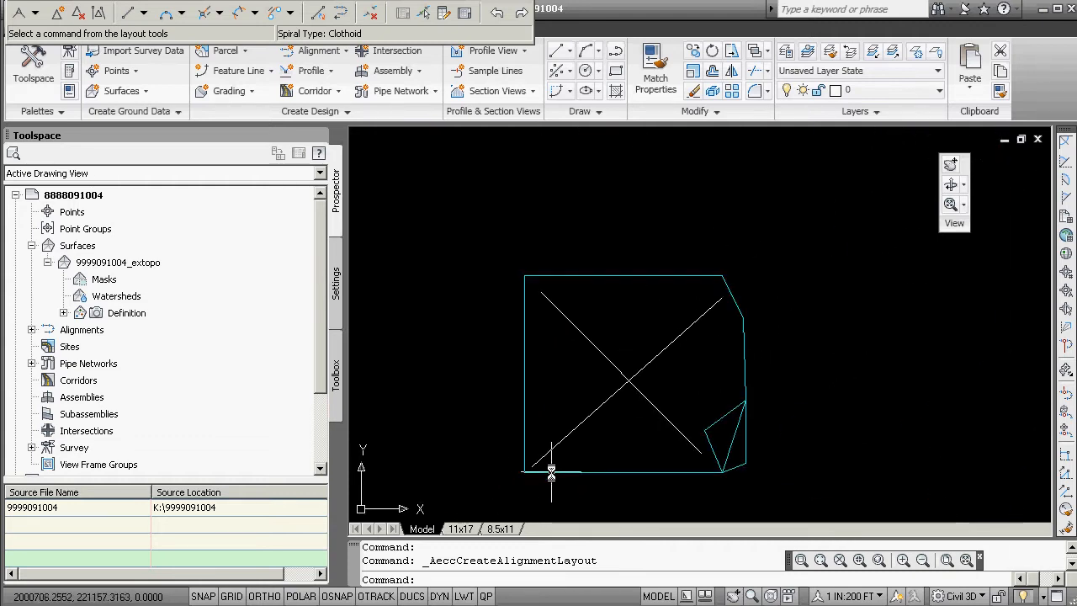
scroll(552, 458, "up", 4)
scroll(620, 413, "down", 3)
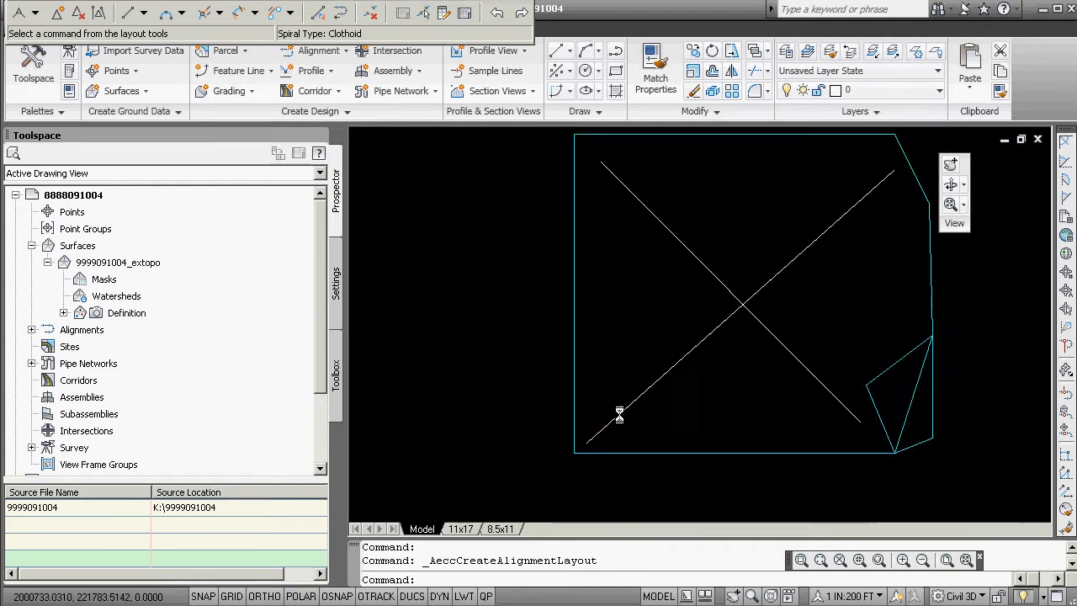
left_click(634, 396)
left_click(627, 402)
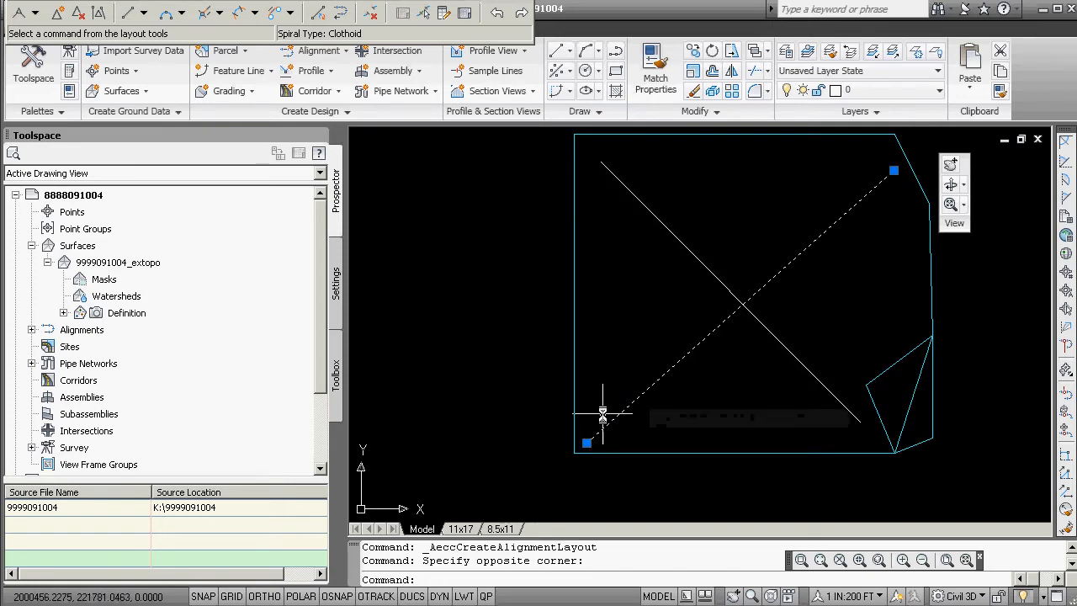
key("Escape")
key("Escape")
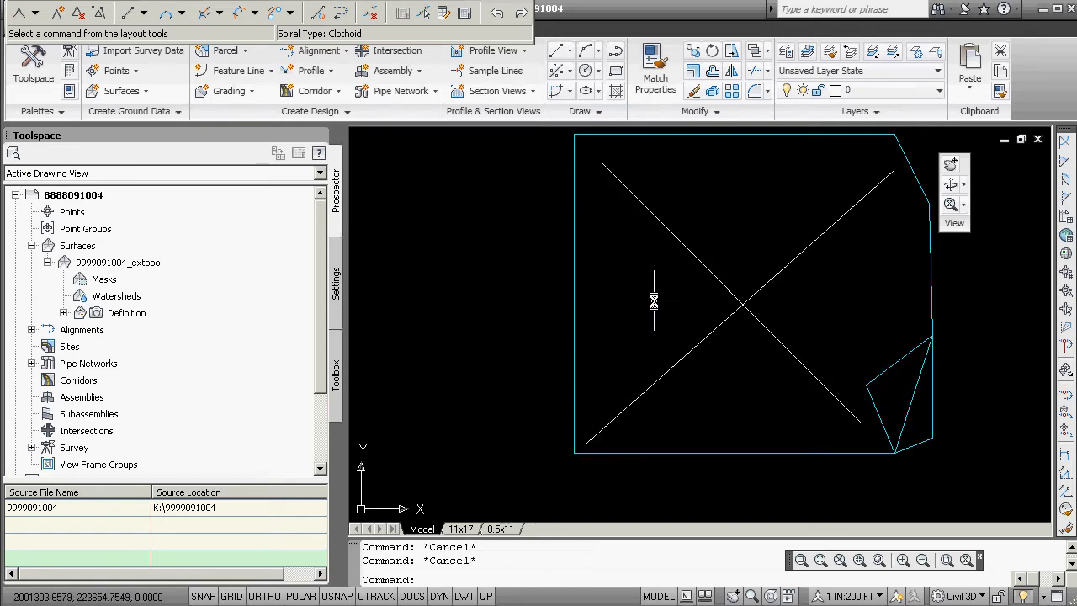
scroll(625, 414, "up", 5)
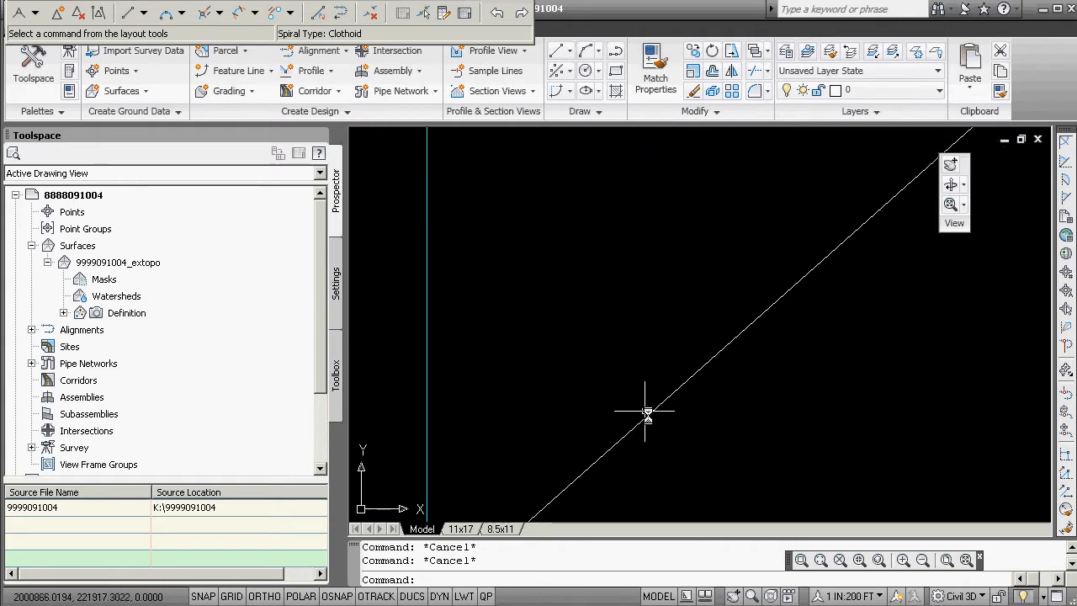
scroll(455, 281, "down", 5)
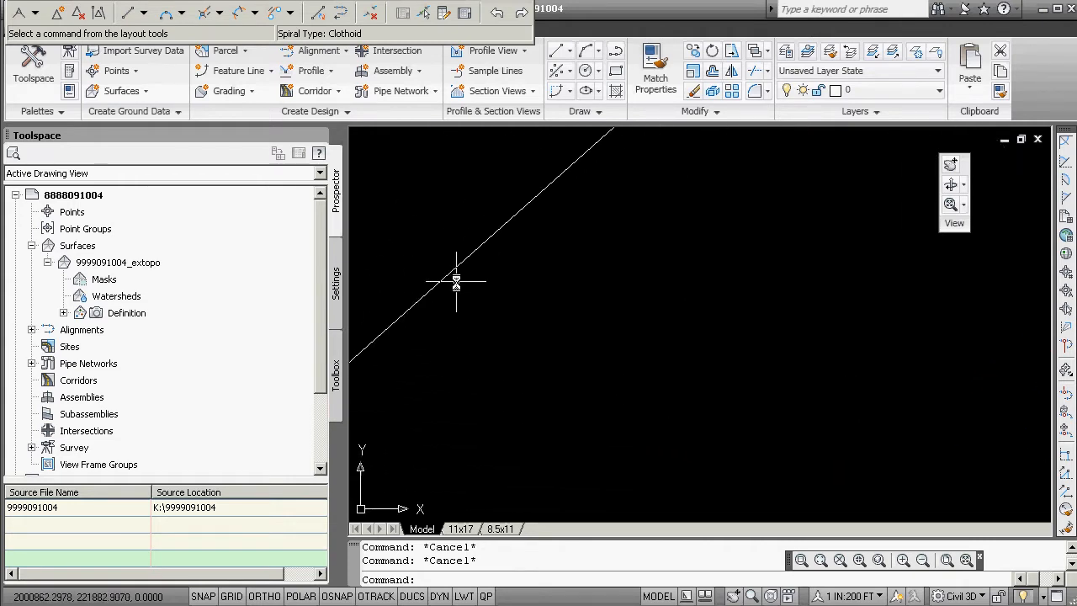
mouse_move(504, 297)
middle_mouse_down()
mouse_move(550, 438)
mouse_move(556, 404)
middle_mouse_up()
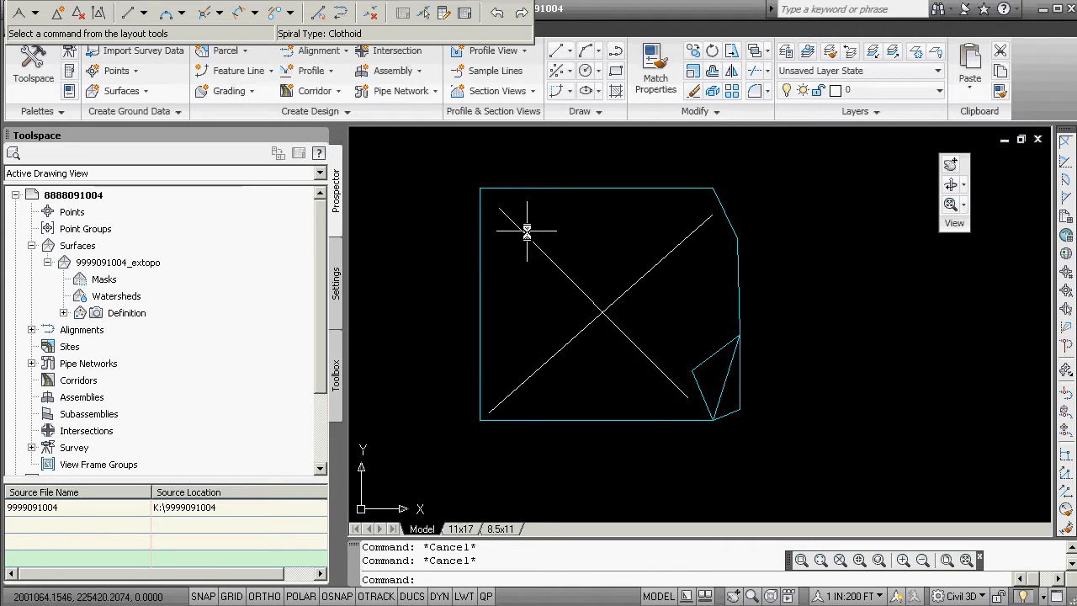
left_click(529, 2)
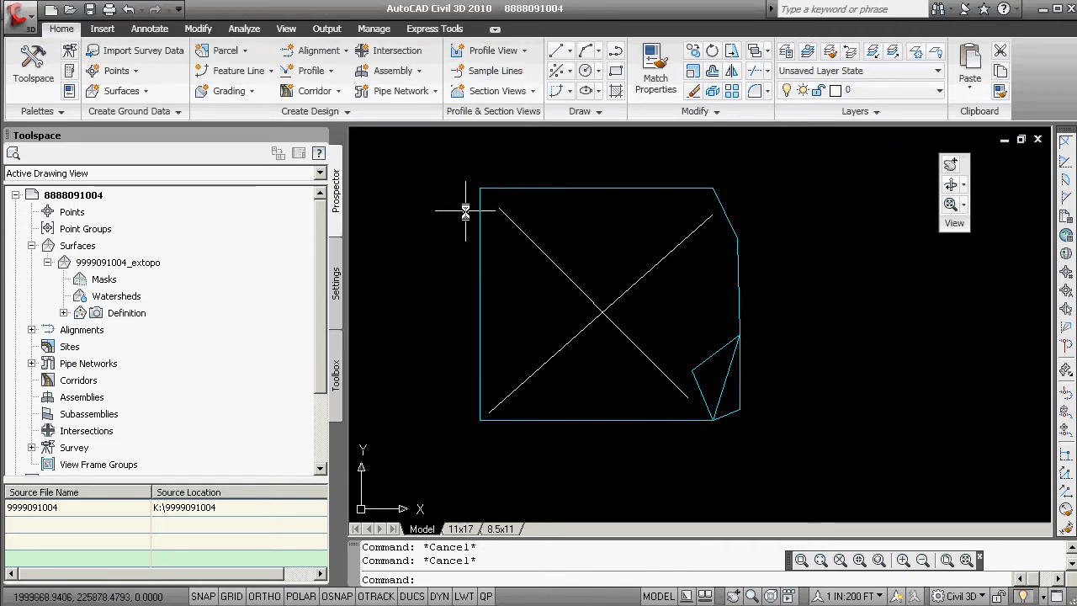
left_click(343, 52)
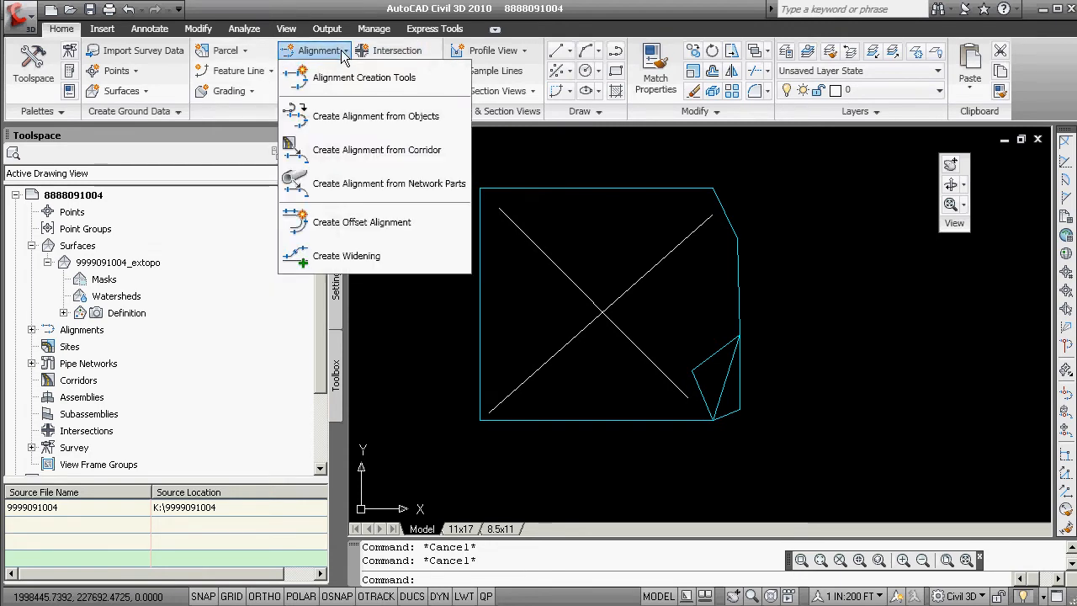
left_click(525, 143)
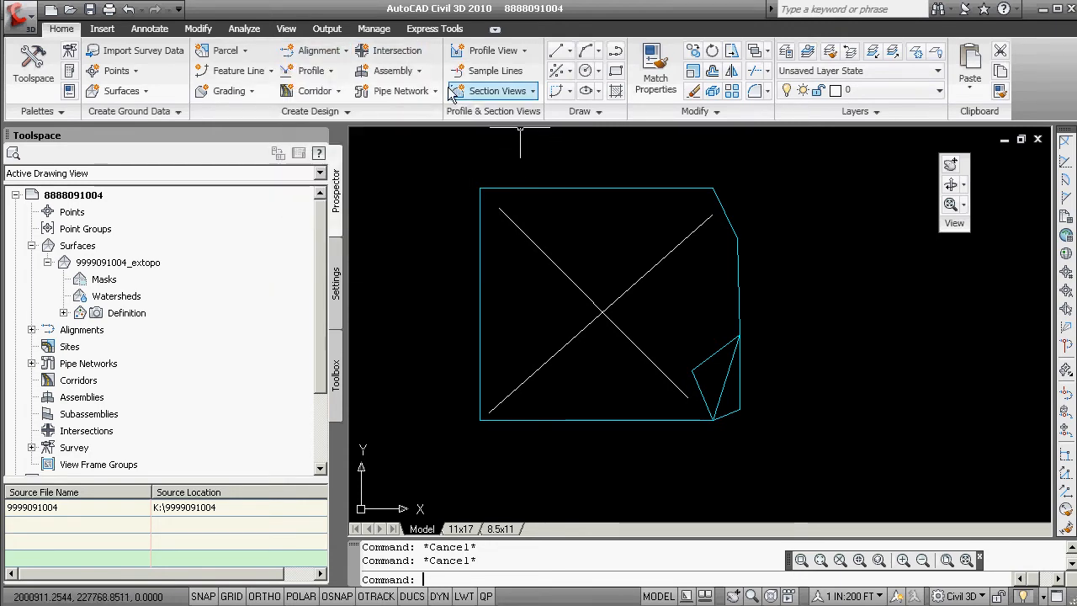
Step: Start an alignment from objects using the diagonal polyline from the border's upper-left corner to its lower-right, accepting the default direction
left_click(329, 50)
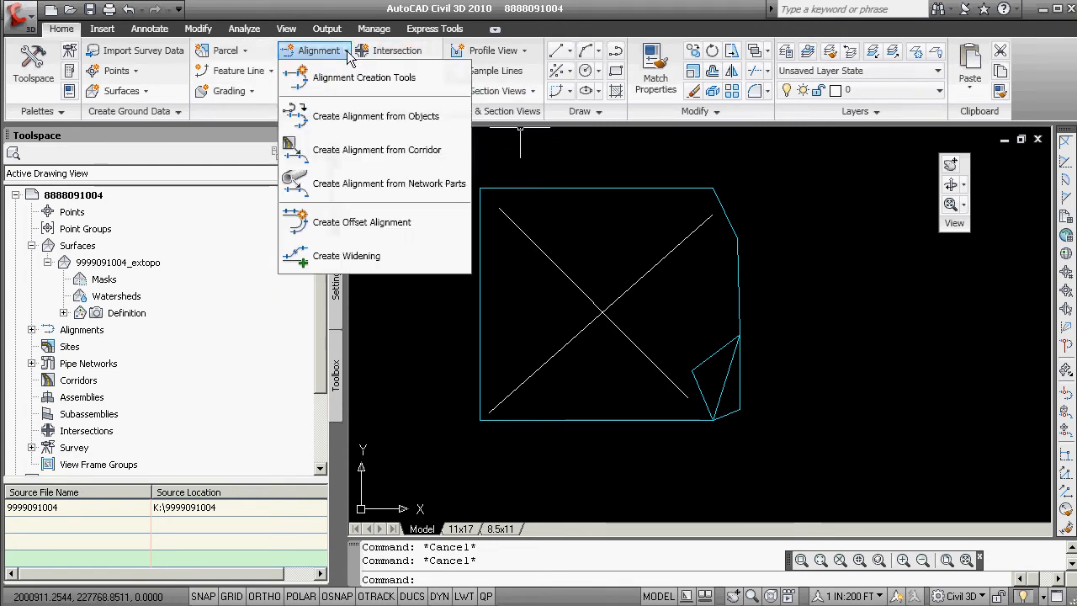
left_click(367, 116)
left_click(523, 229)
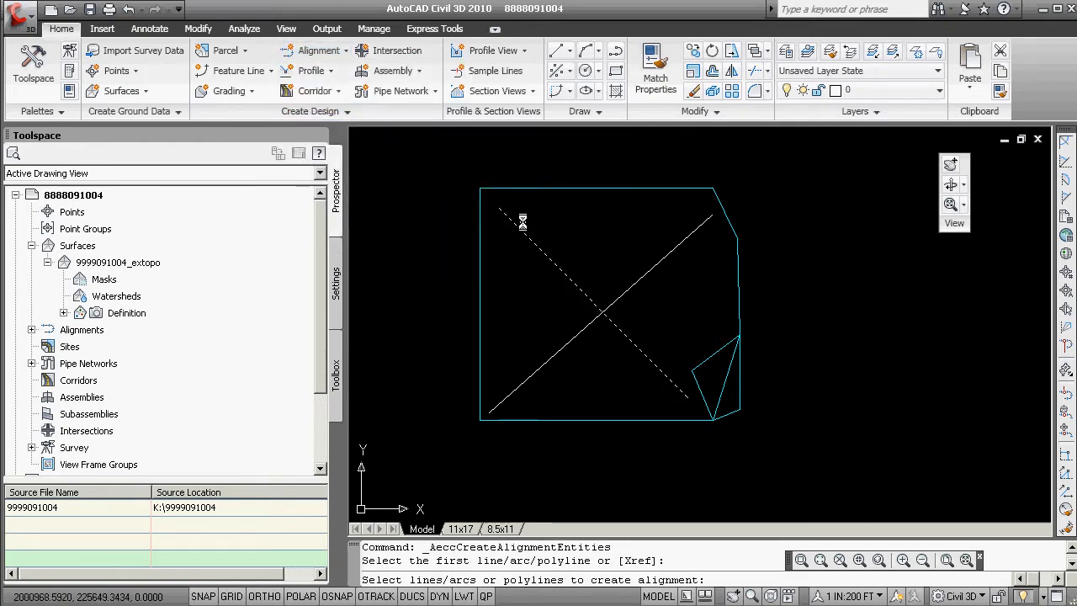
key("Return")
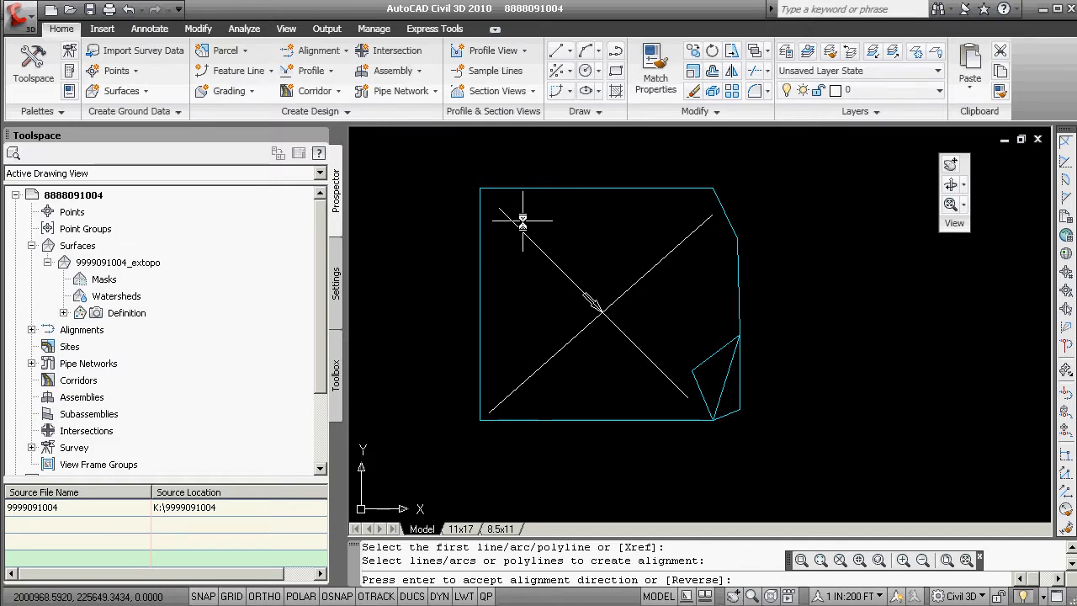
key("Return")
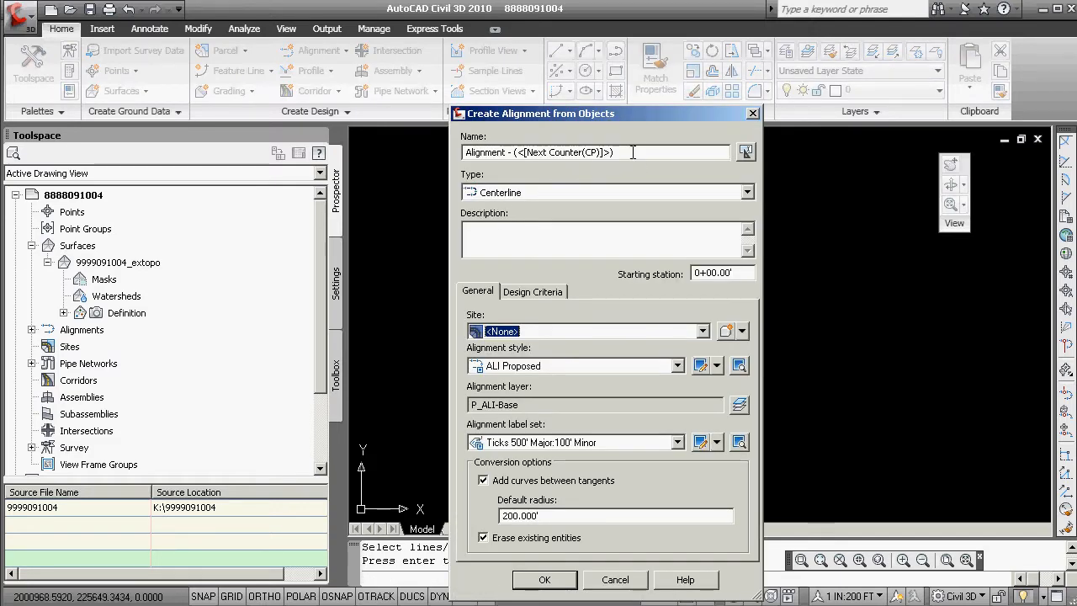
Step: Name the new alignment 9999_nwse_cl and set its starting station to 100+00.00'
left_click_drag(633, 152, 438, 165)
type("9999_")
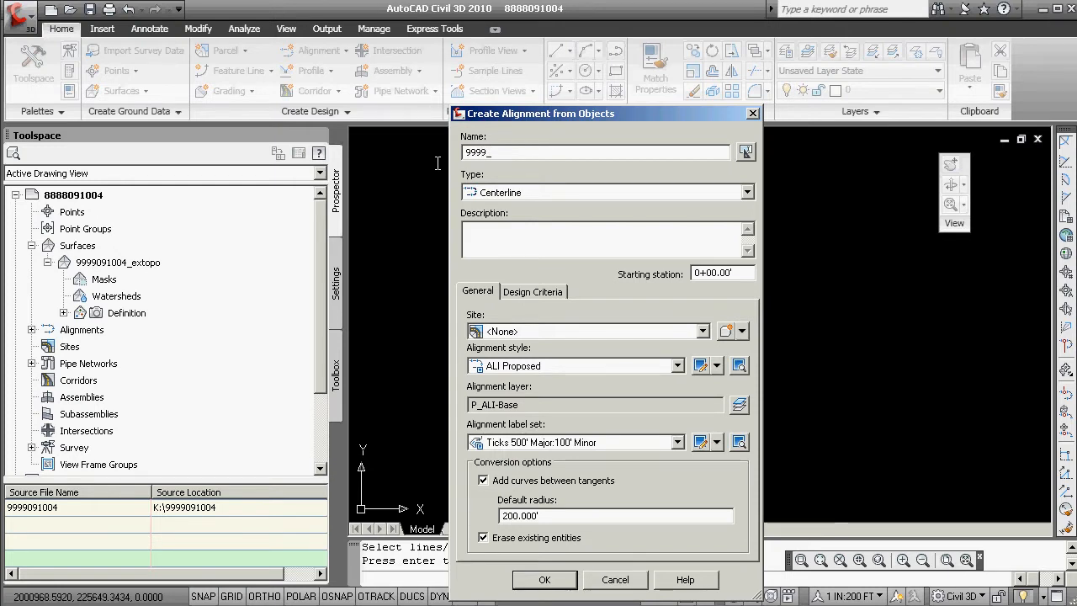
type("nwse_cl")
left_click_drag(735, 272, 616, 272)
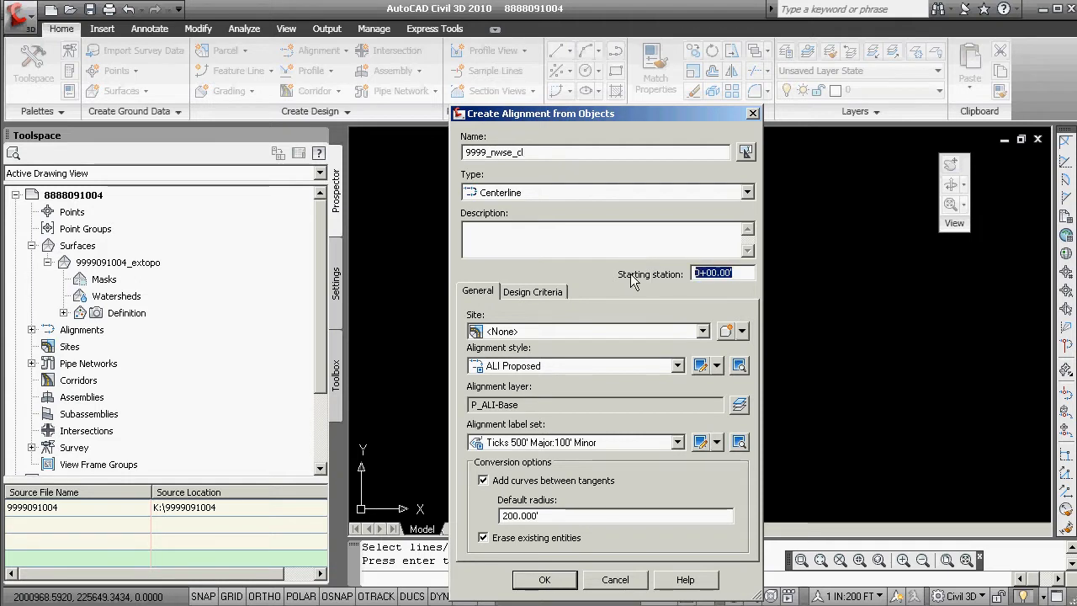
type("10000")
Step: Assign the label set Ticks 100' Major:25' Minor and create the alignment
left_click(678, 443)
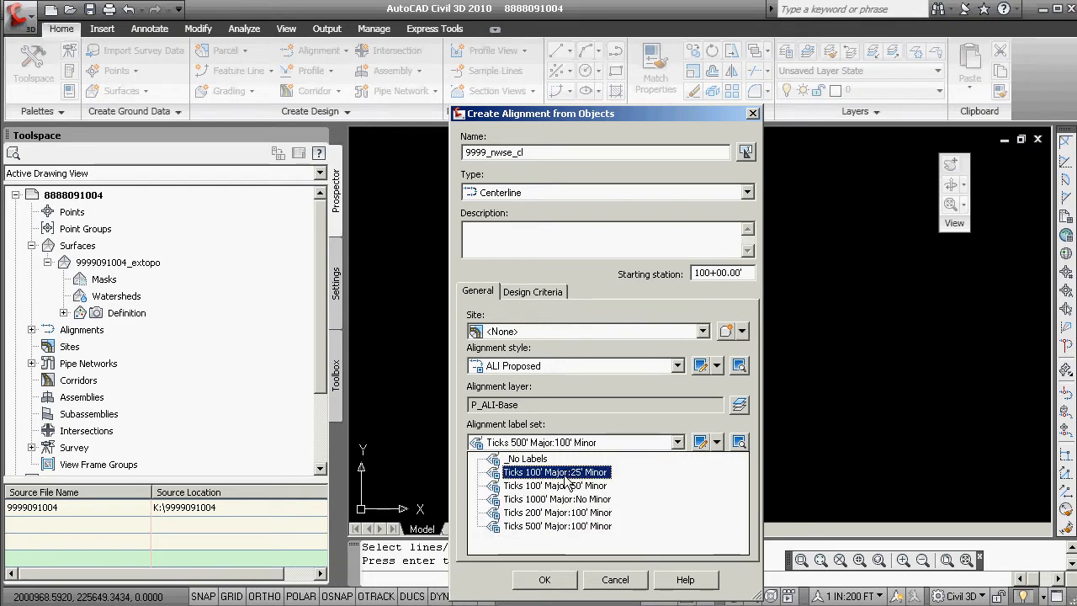
left_click(539, 469)
left_click(545, 580)
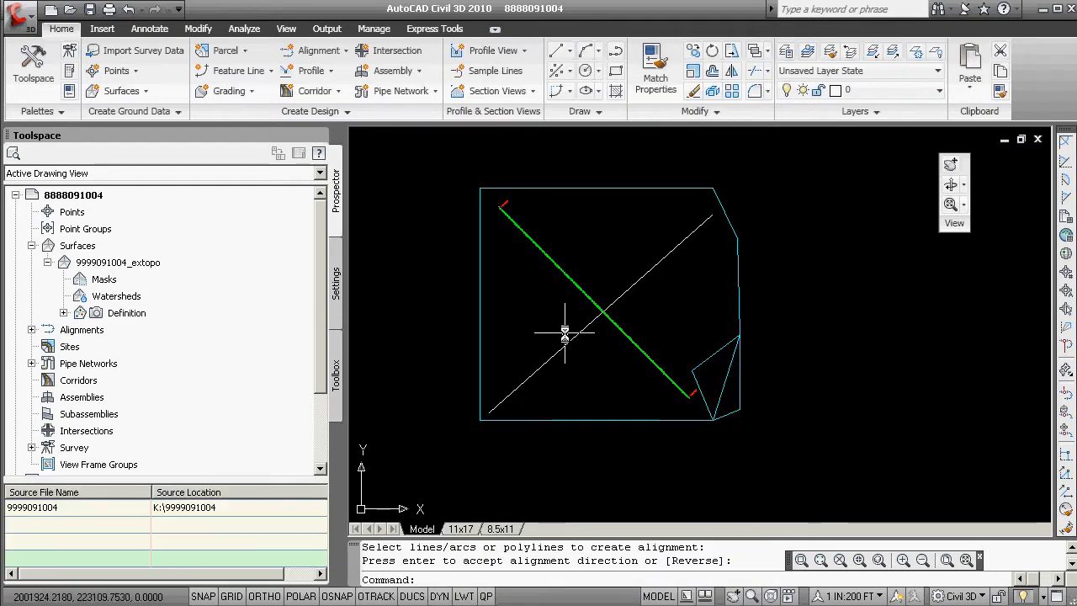
Step: Start another alignment from objects using the remaining lower-left to upper-right diagonal polyline, accepting the default direction
scroll(564, 331, "up", 3)
scroll(594, 334, "down", 2)
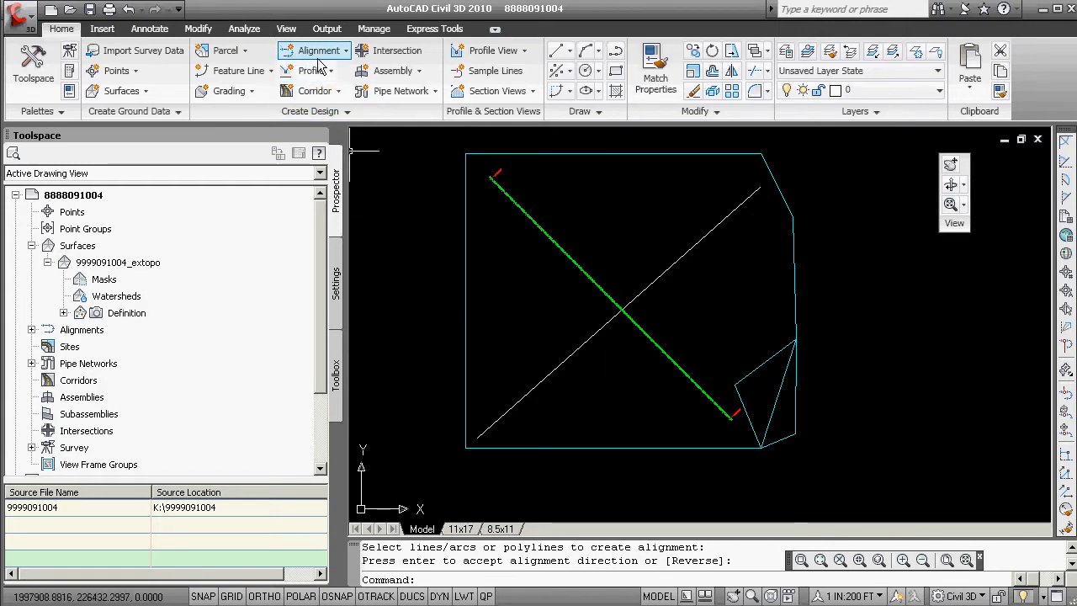
left_click(343, 54)
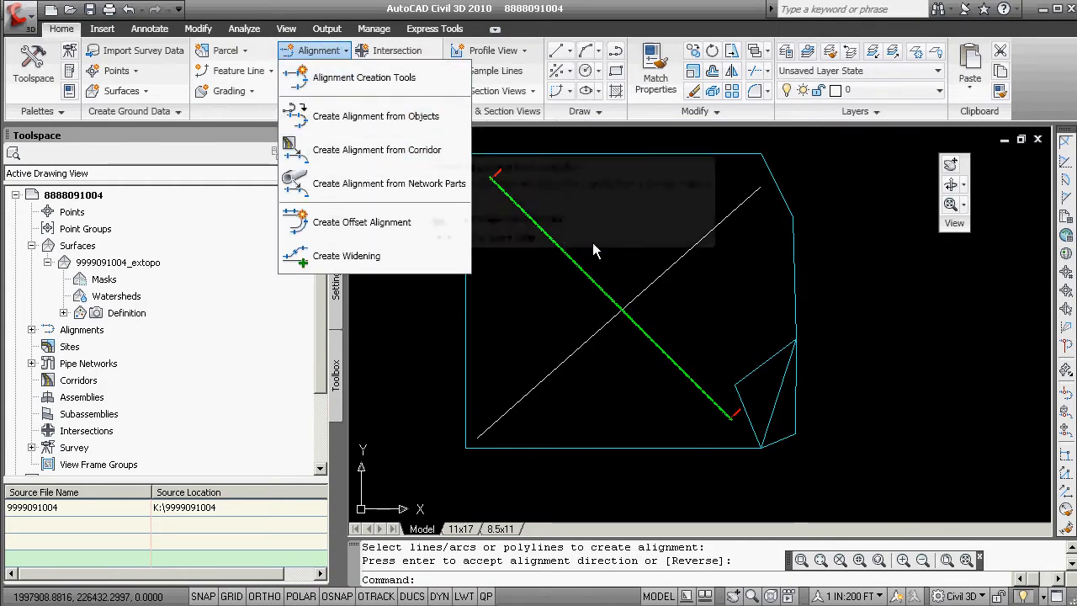
left_click(389, 124)
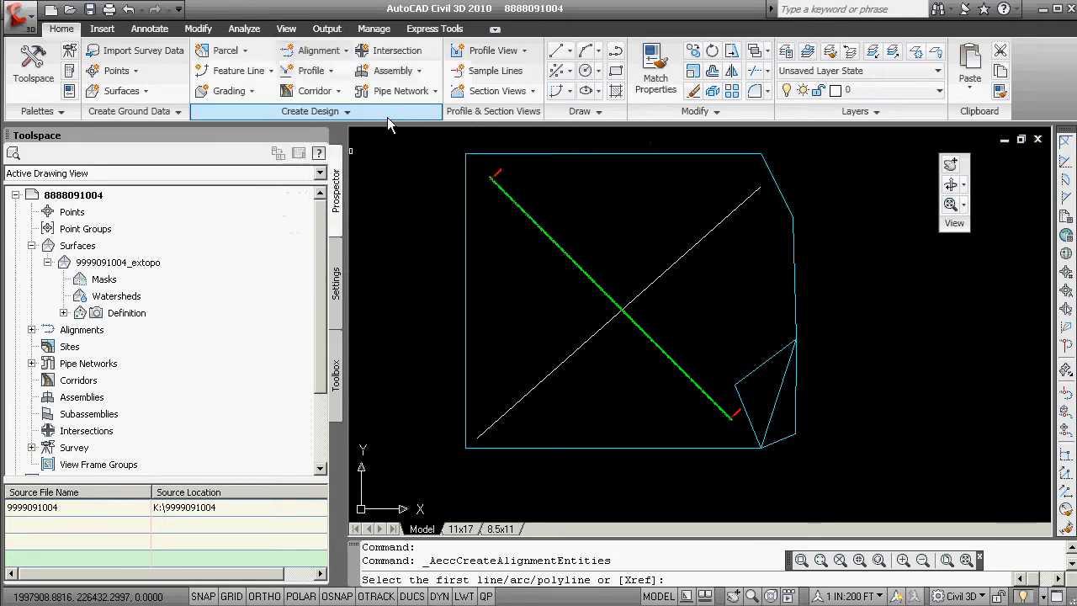
left_click(542, 380)
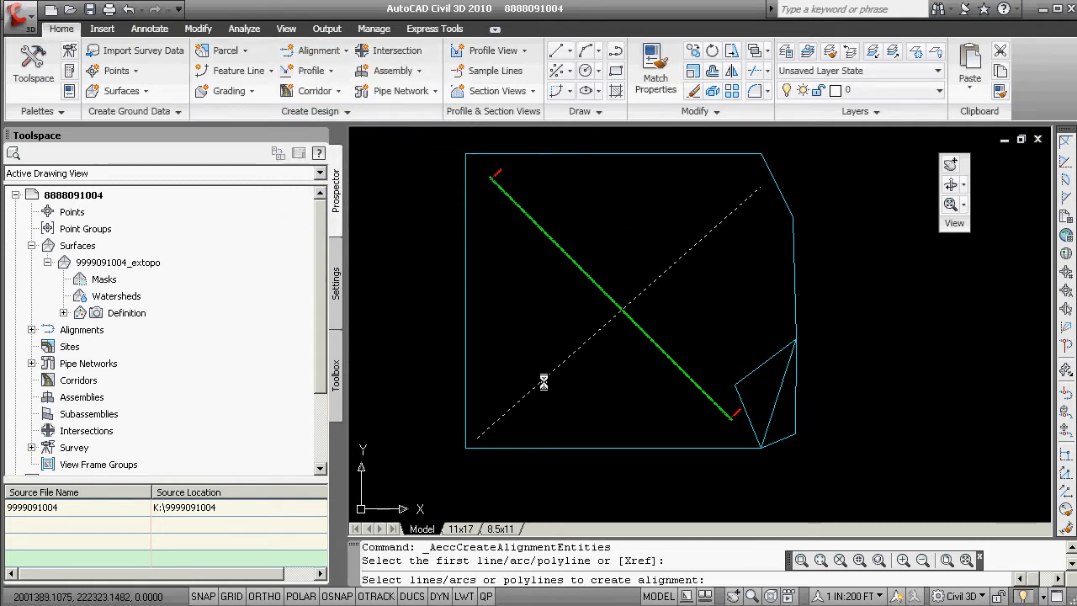
key("Return")
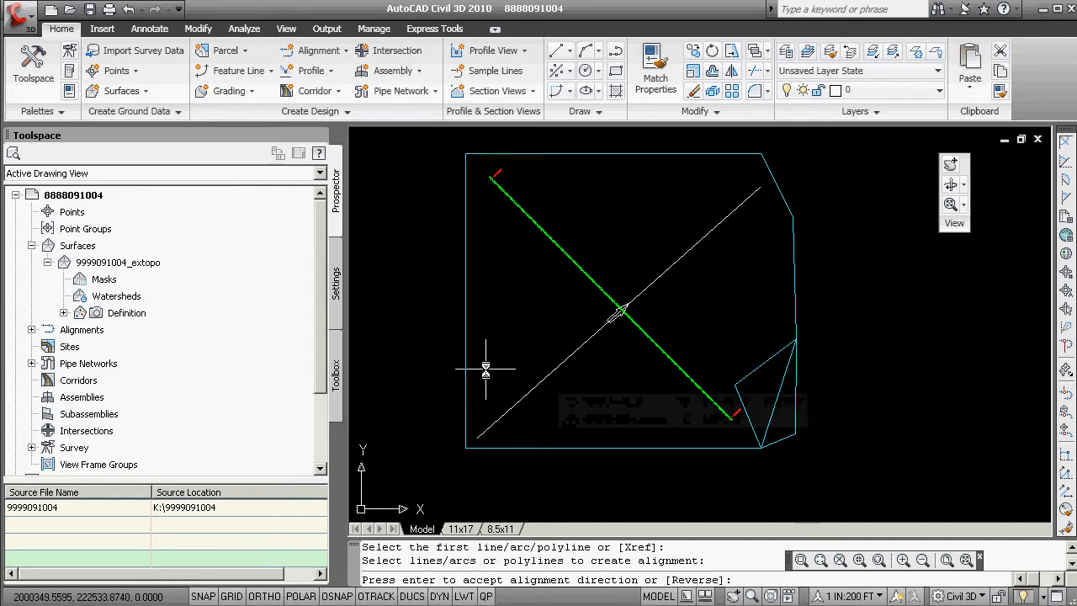
key("Return")
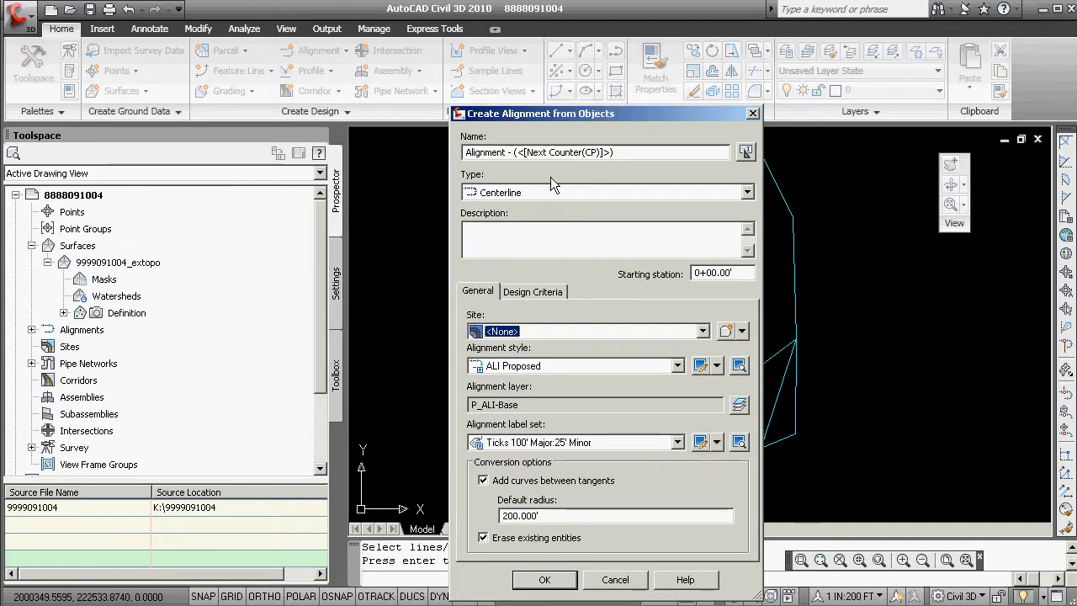
Step: Name the new alignment 9999_swne_cl, set its starting station to 10+00.00', and create it with the existing label set
left_click_drag(616, 157, 408, 152)
type("9")
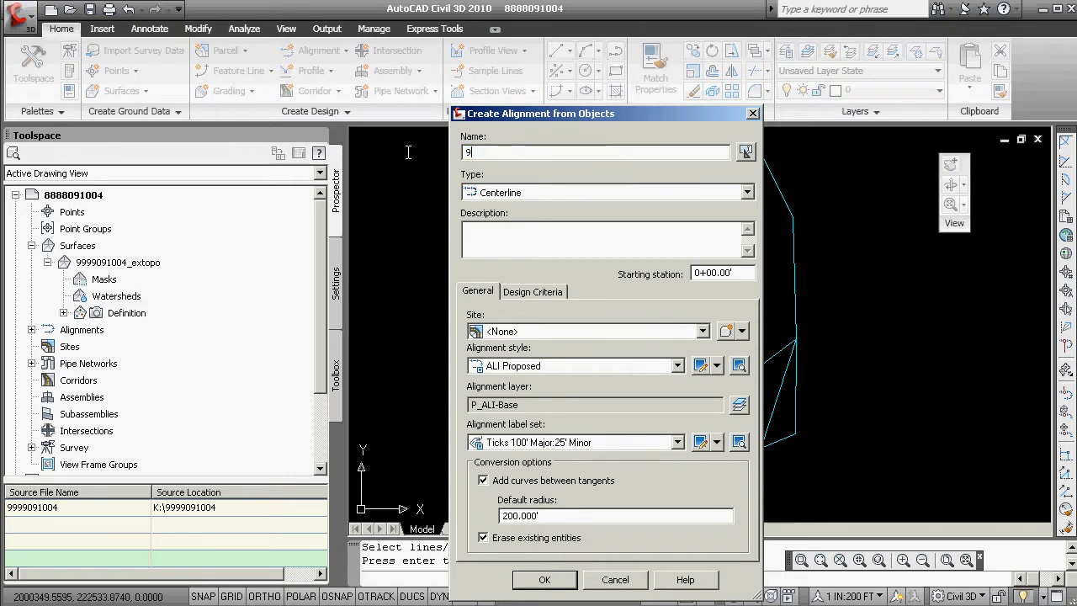
type("999_swne")
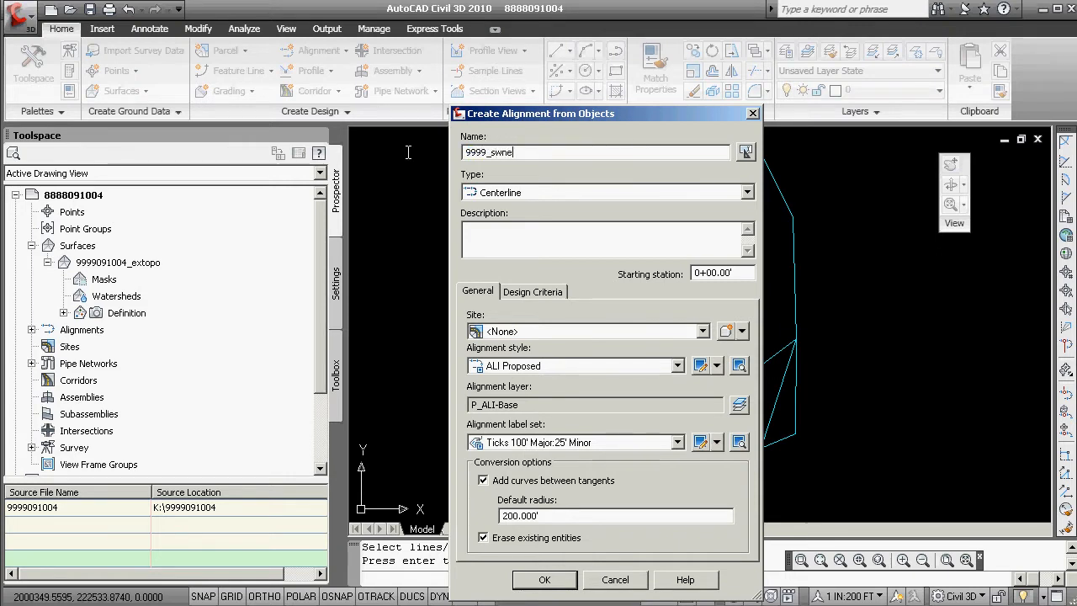
type("_cl")
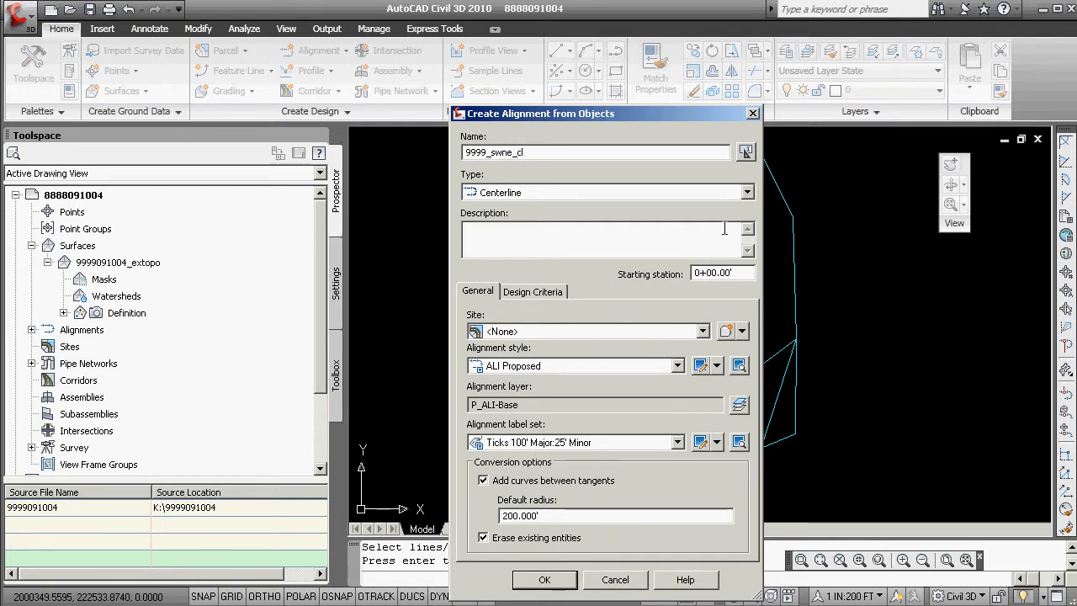
double_click(736, 273)
type("1000")
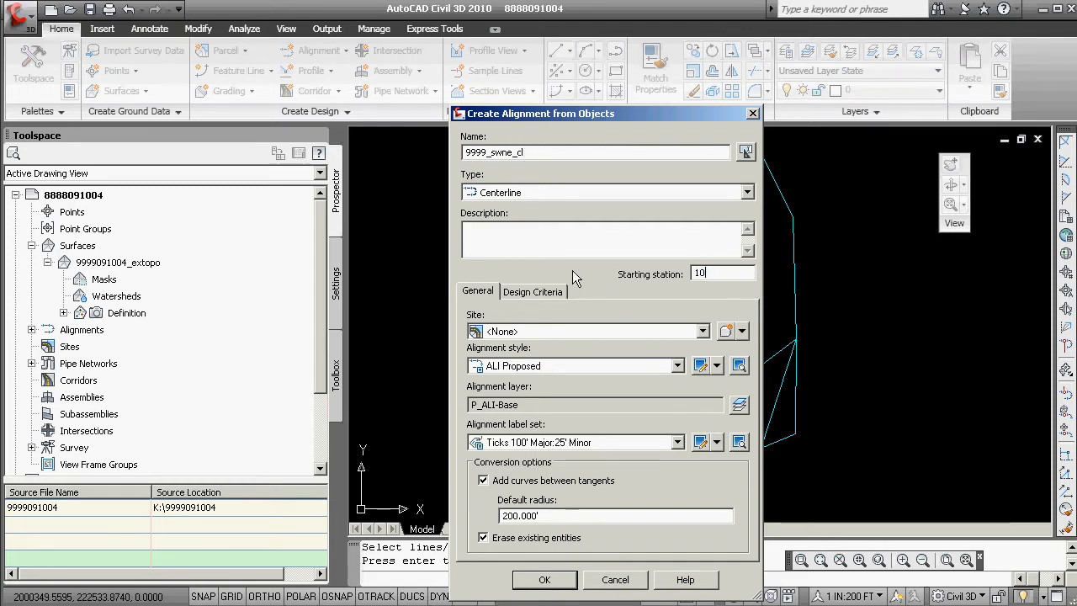
left_click(565, 581)
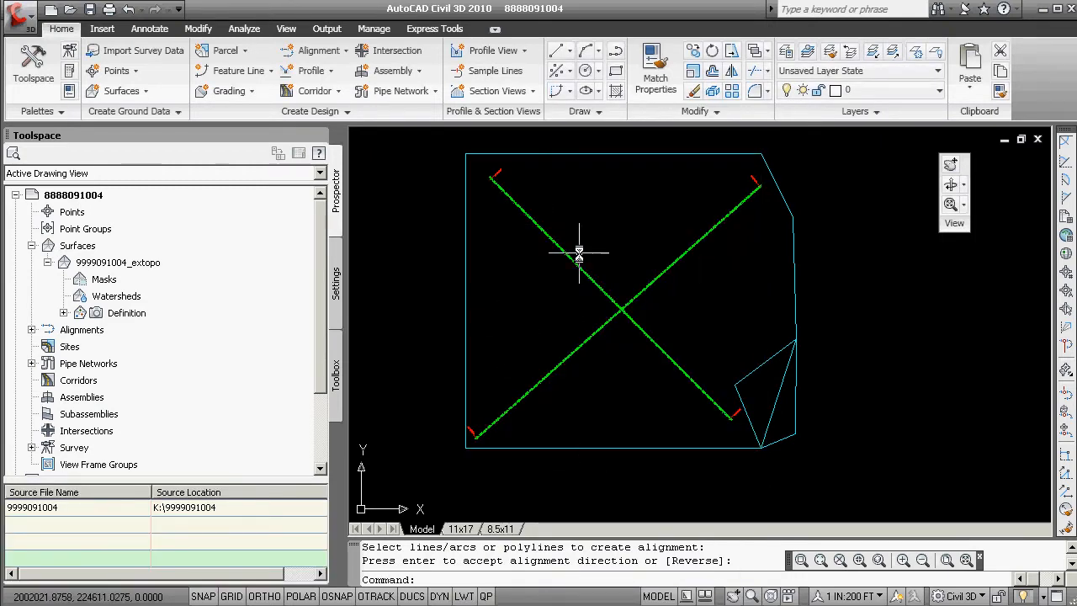
Step: Set the drawing's annotation scale to 1 IN:20 FT to reduce the size of the alignment station labels
left_click(538, 230)
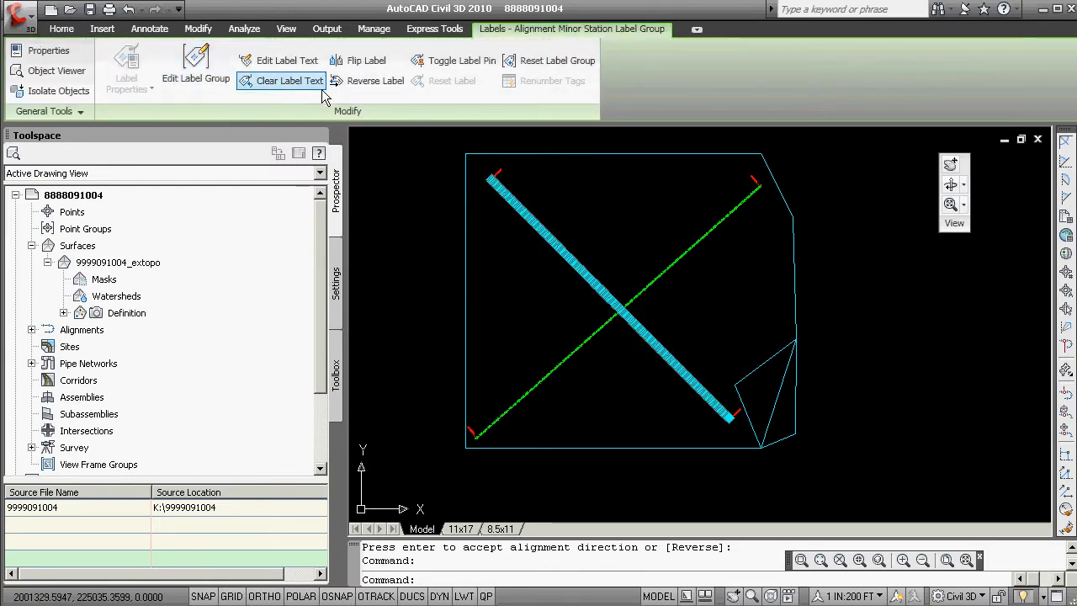
key("Escape")
key("Escape")
scroll(589, 236, "up", 5)
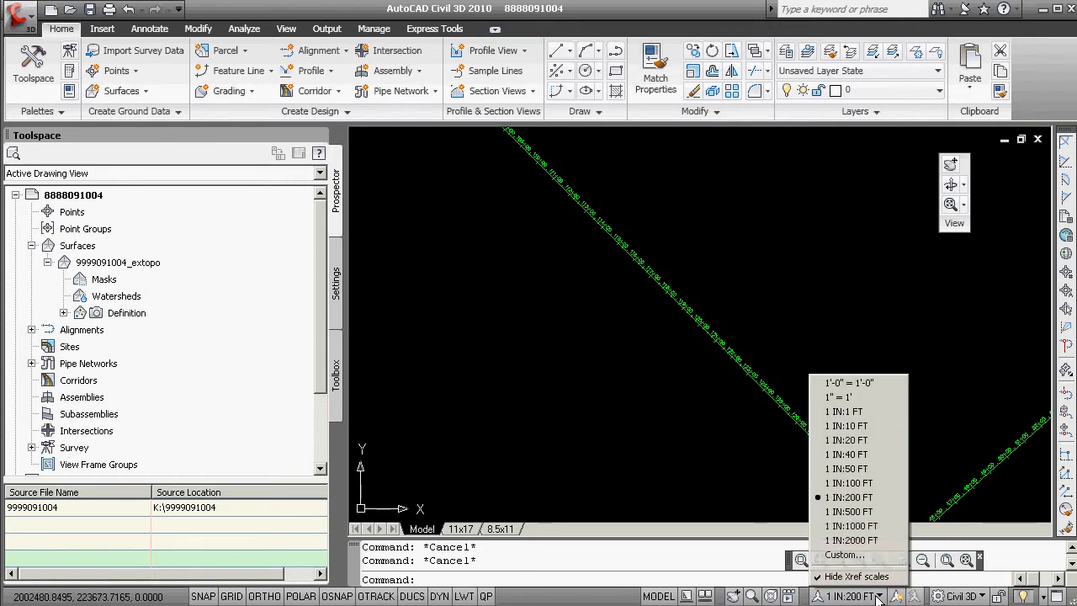
left_click(874, 596)
left_click(852, 439)
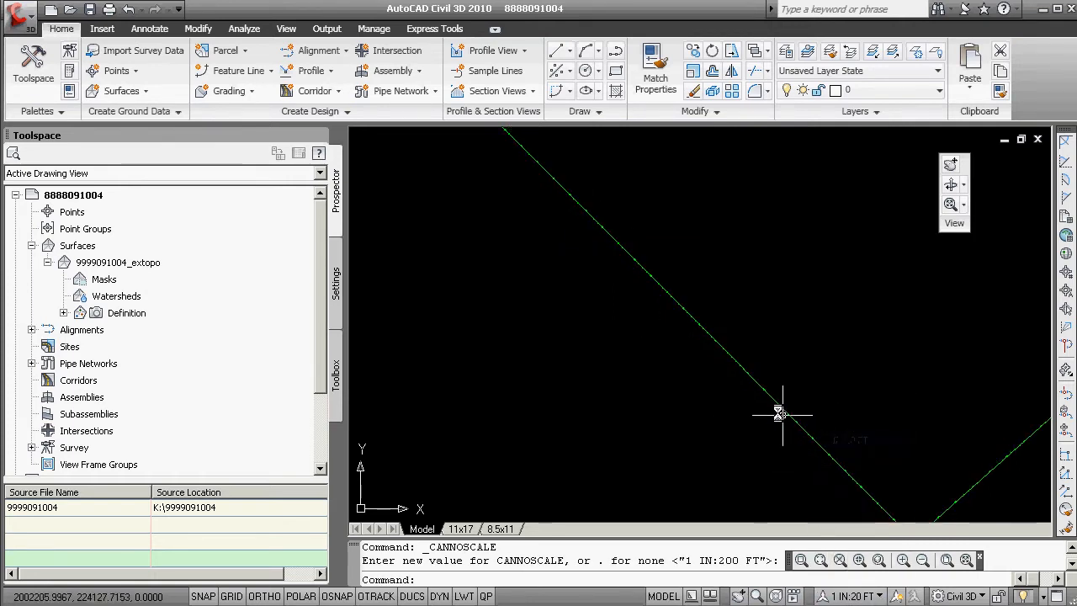
Step: Review the station control properties of the upper-left to lower-right alignment, 9999_nwse_cl, and close them
left_click(703, 344)
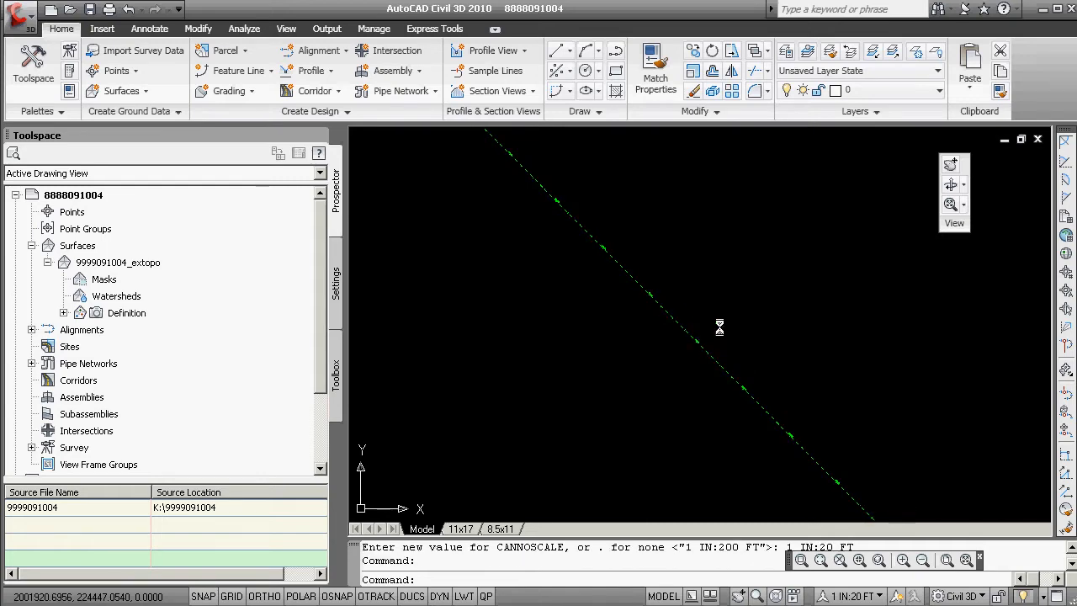
left_click(311, 67)
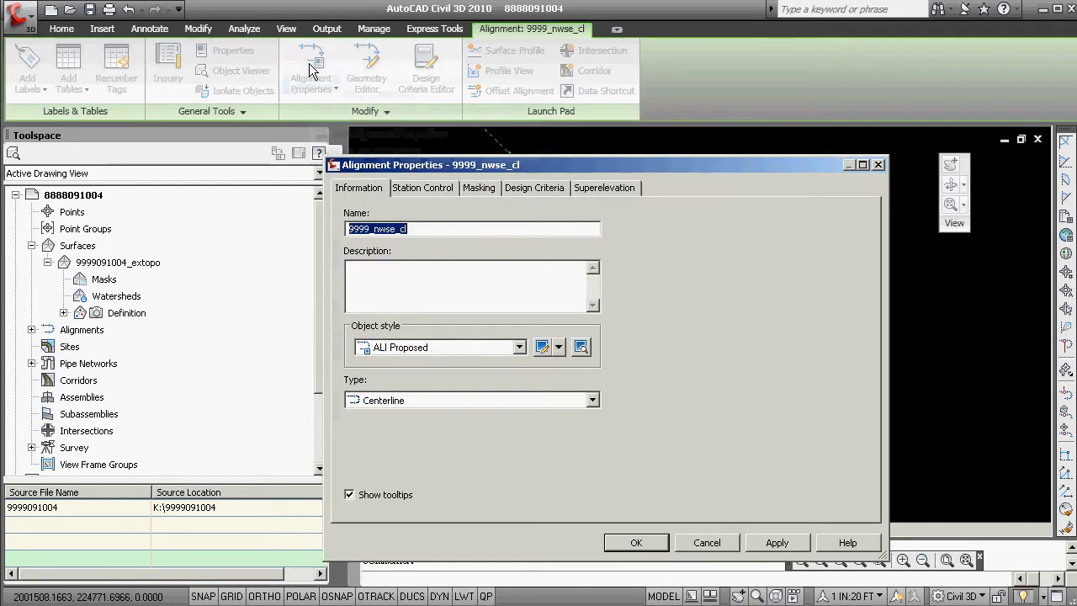
left_click(422, 187)
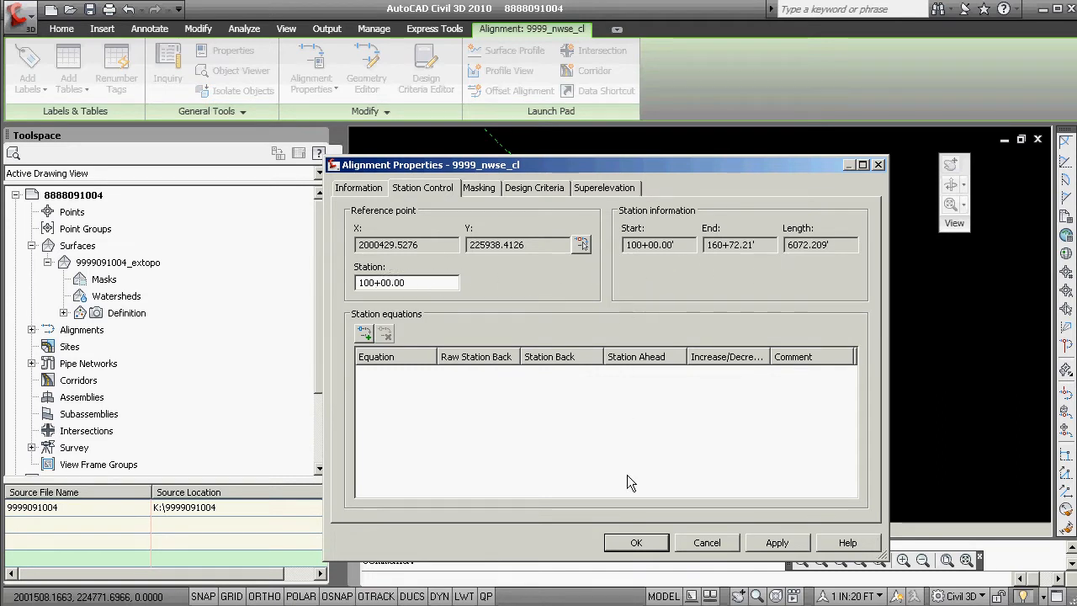
left_click(636, 542)
key("Escape")
key("Escape")
Step: Review the station control properties of the lower-left to upper-right alignment and clear the selection
scroll(639, 431, "down", 5)
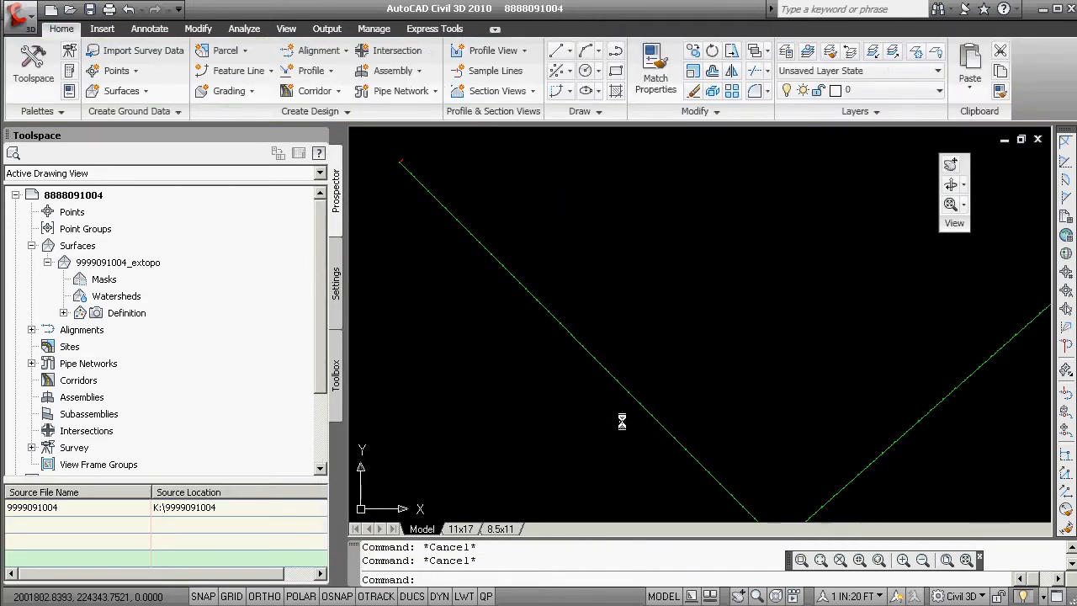
left_click(675, 422)
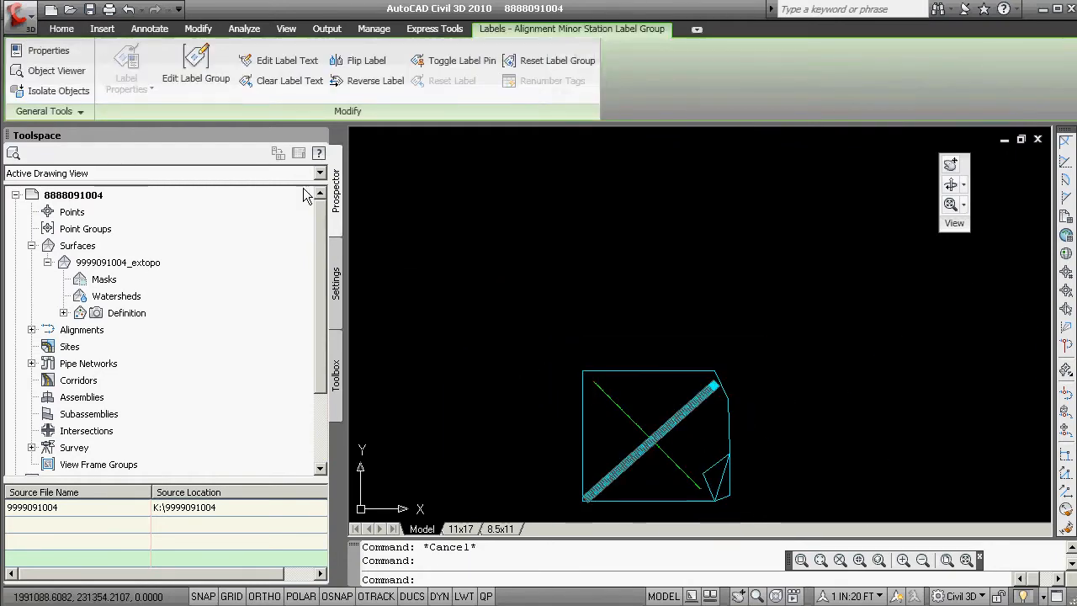
key("Escape")
scroll(625, 439, "up", 5)
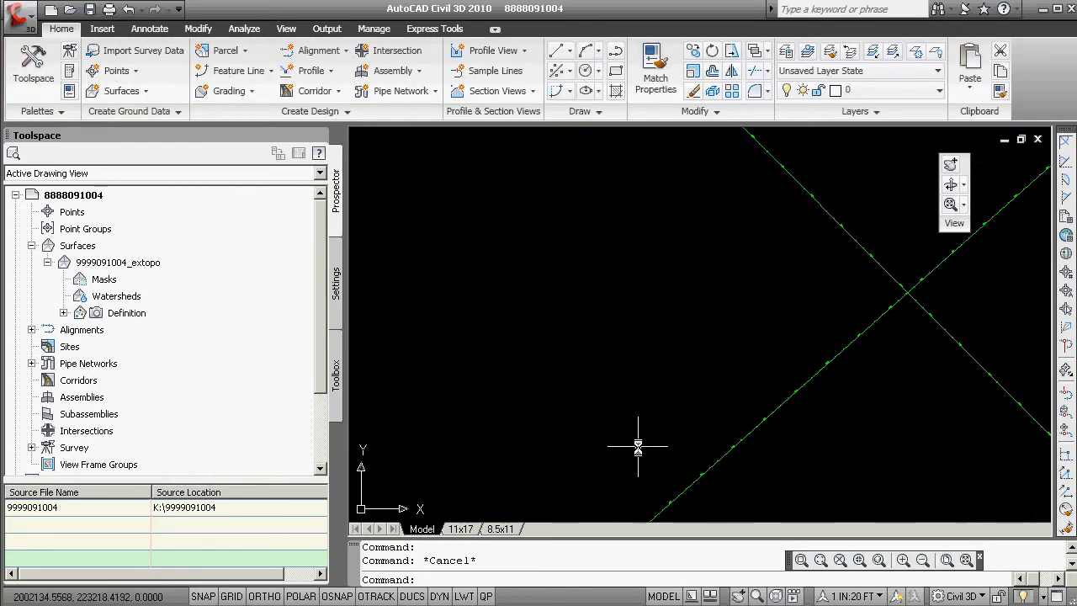
left_click(716, 460)
left_click(310, 63)
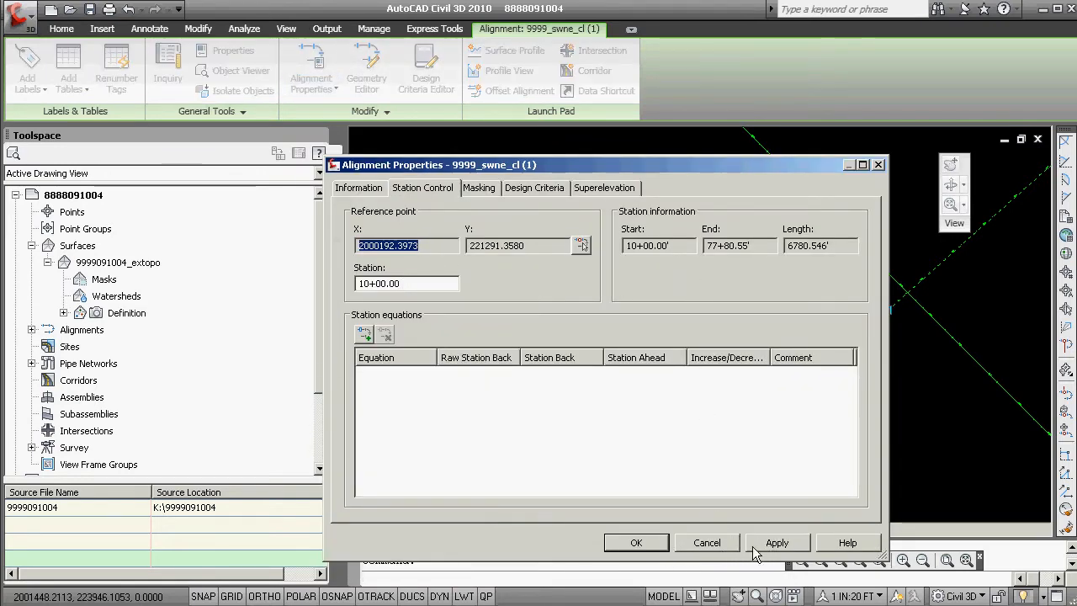
left_click(636, 542)
scroll(606, 332, "down", 3)
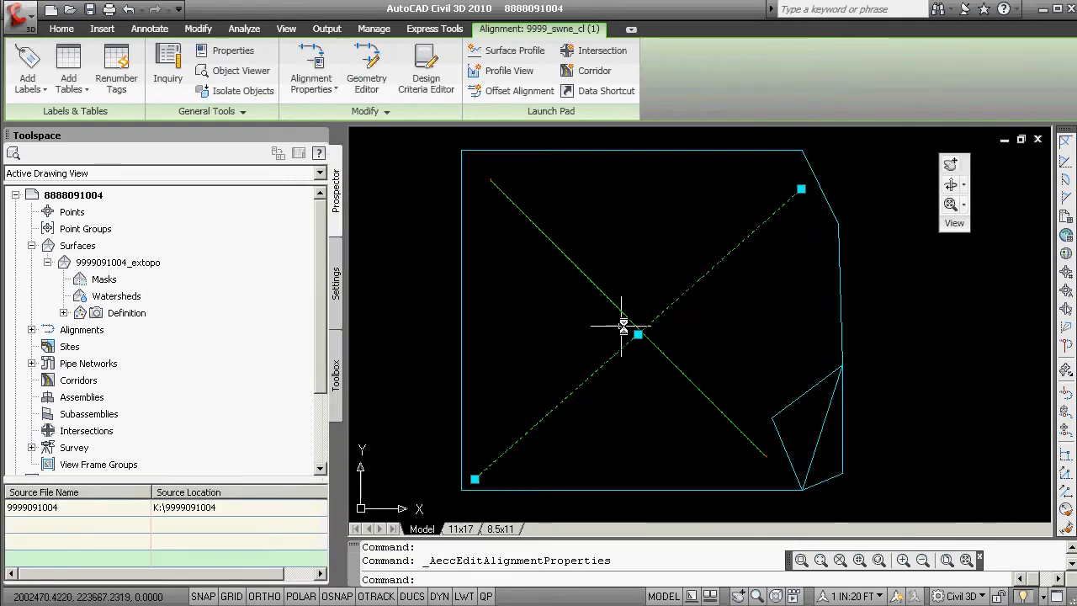
key("Escape")
key("Escape")
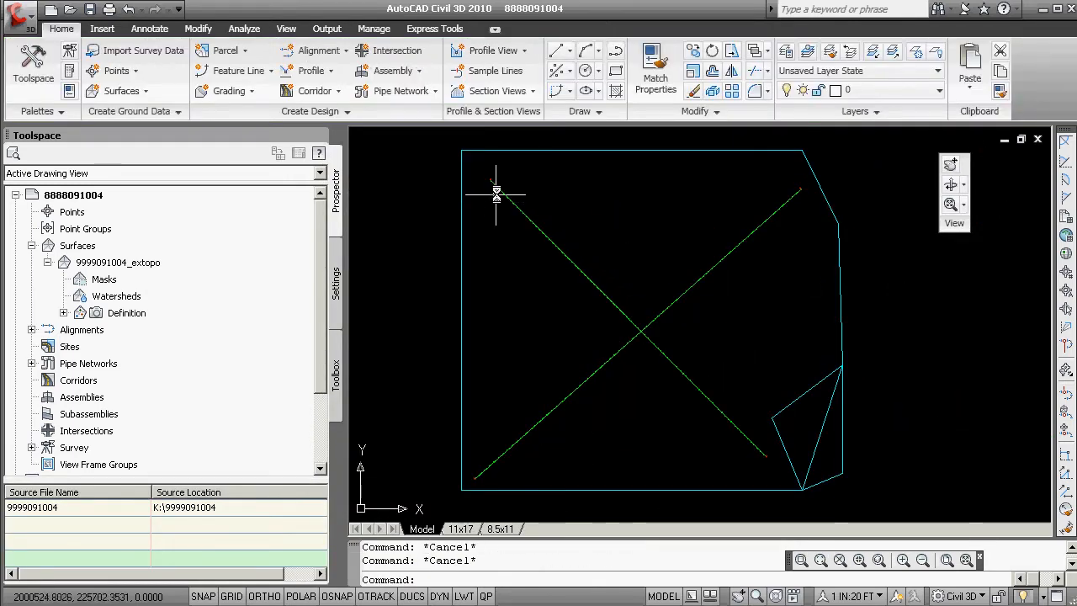
Step: Compare the station ranges of alignments 9999_swne_cl and 9999_swne_cl (1) in the Create Profile from Surface settings, and cancel
left_click(327, 74)
left_click(349, 97)
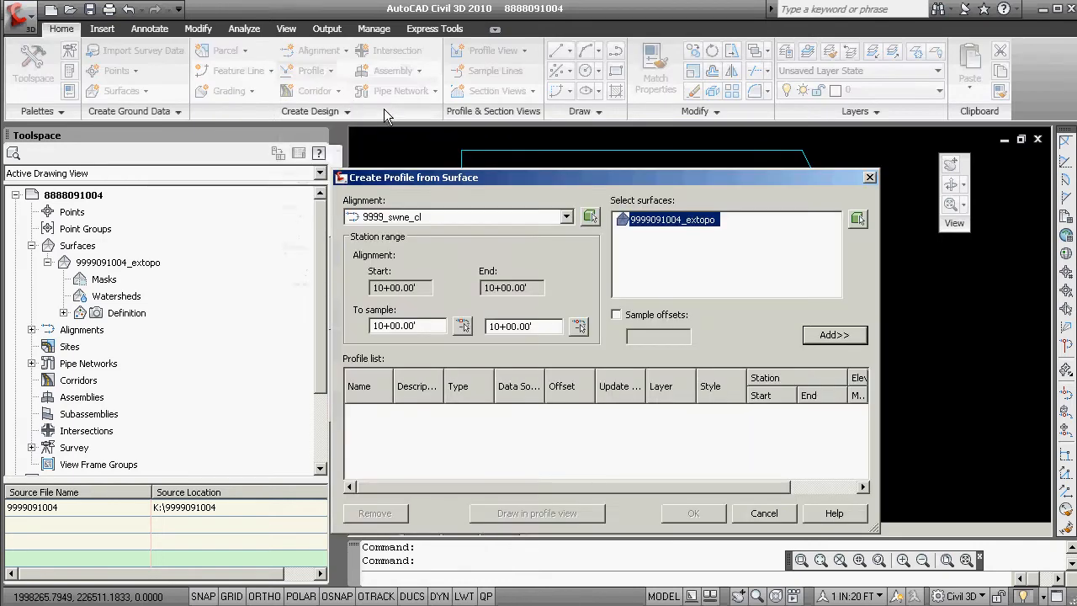
left_click(567, 216)
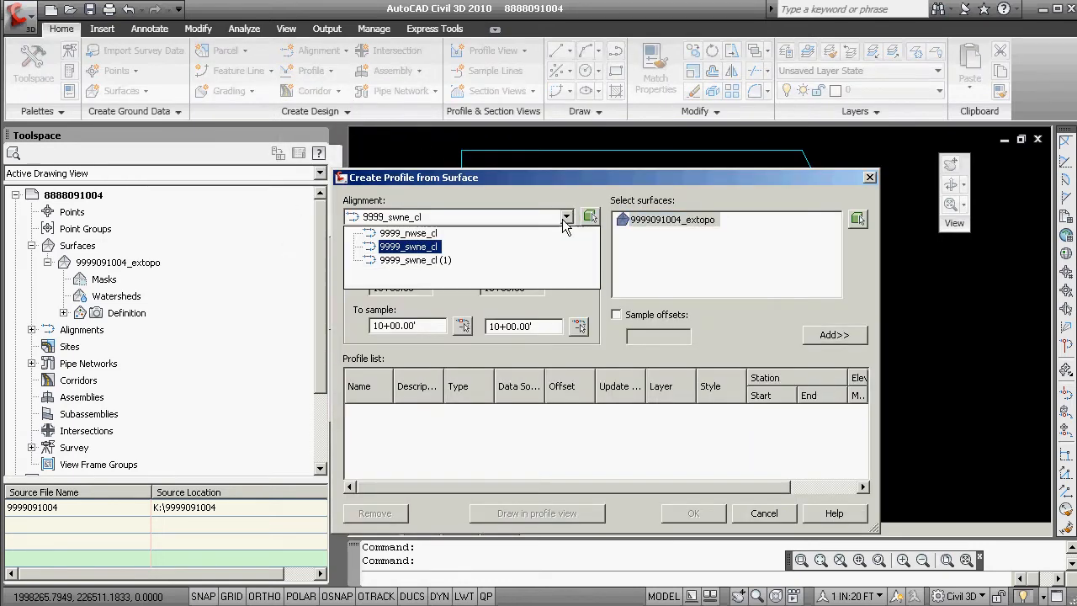
left_click(436, 247)
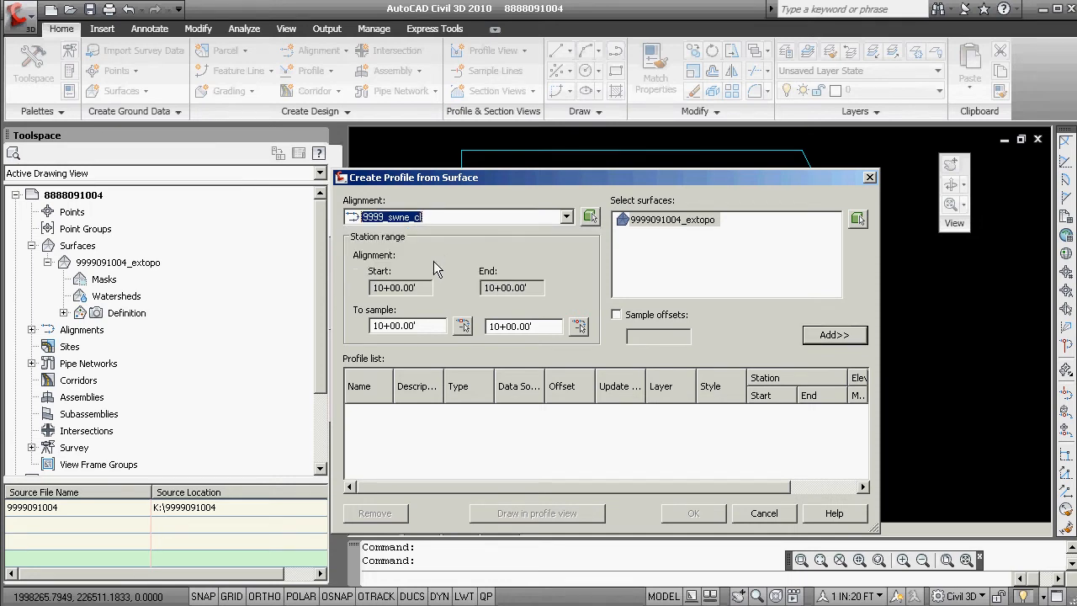
left_click(566, 218)
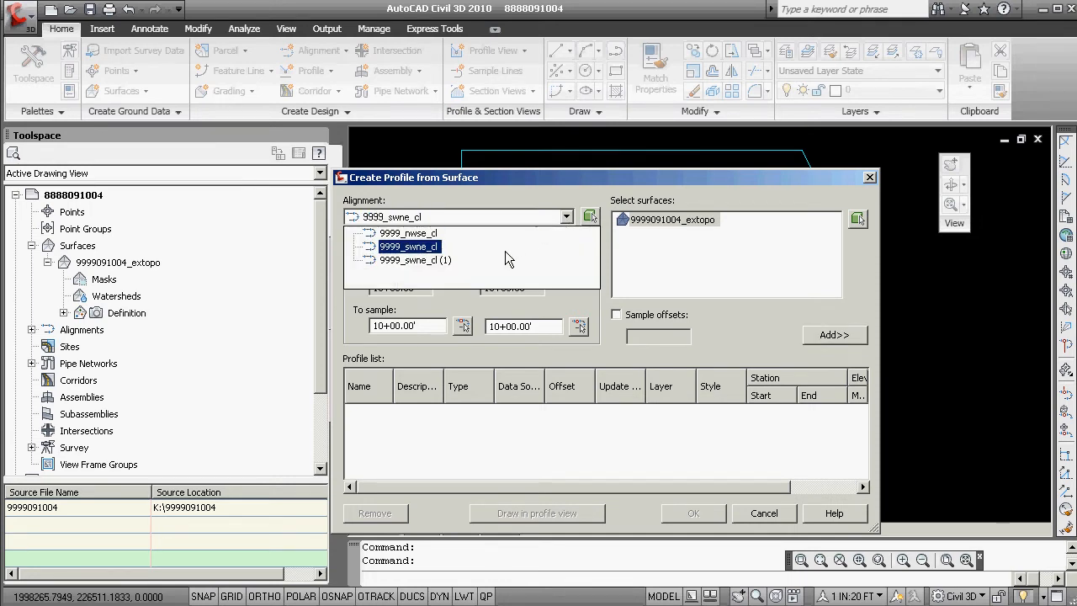
left_click(443, 262)
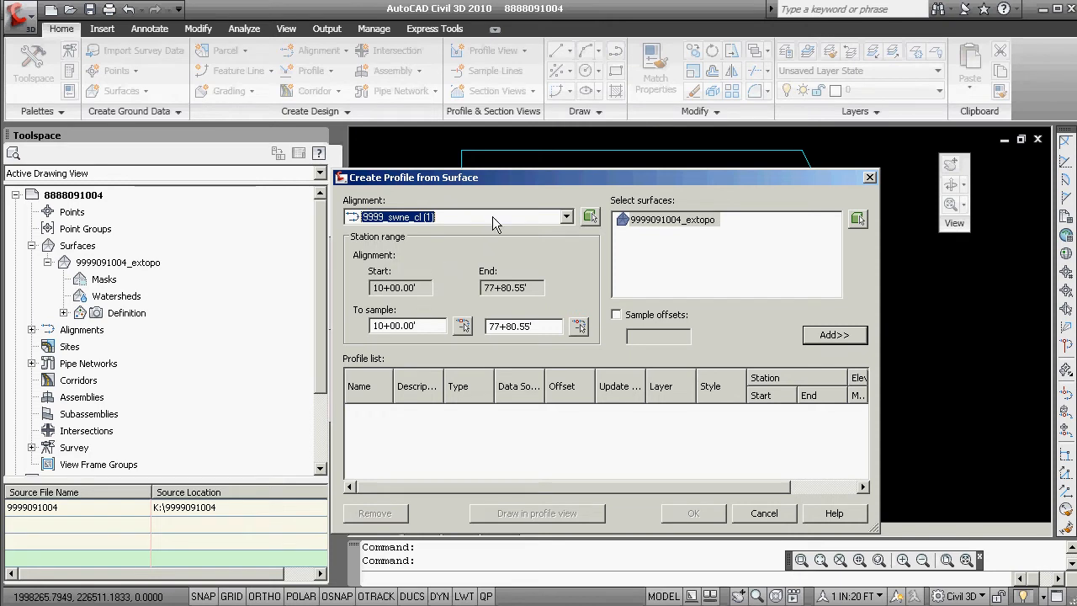
left_click(566, 218)
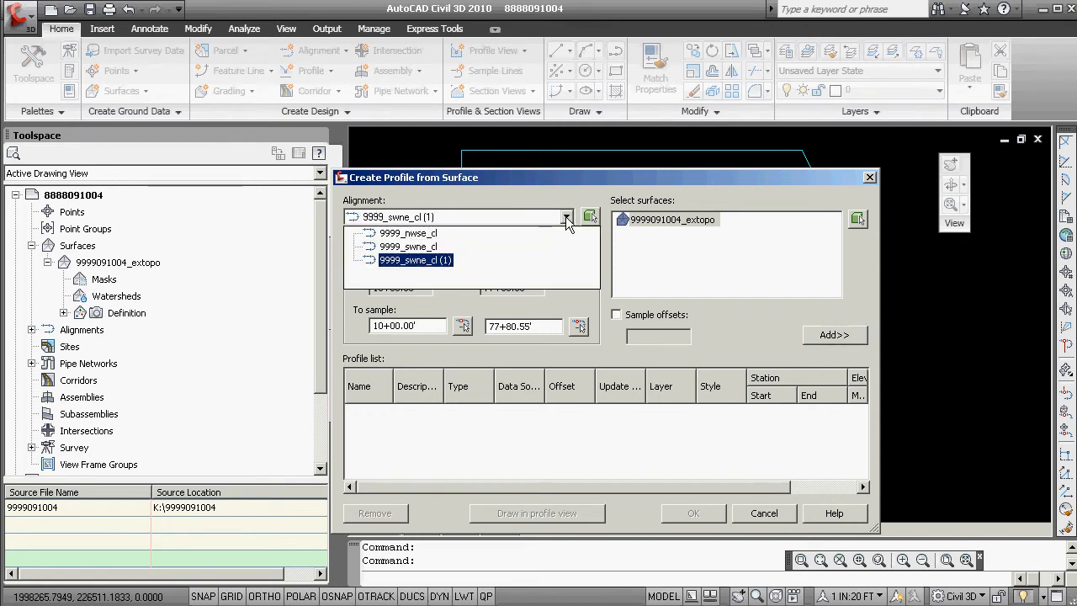
left_click(409, 246)
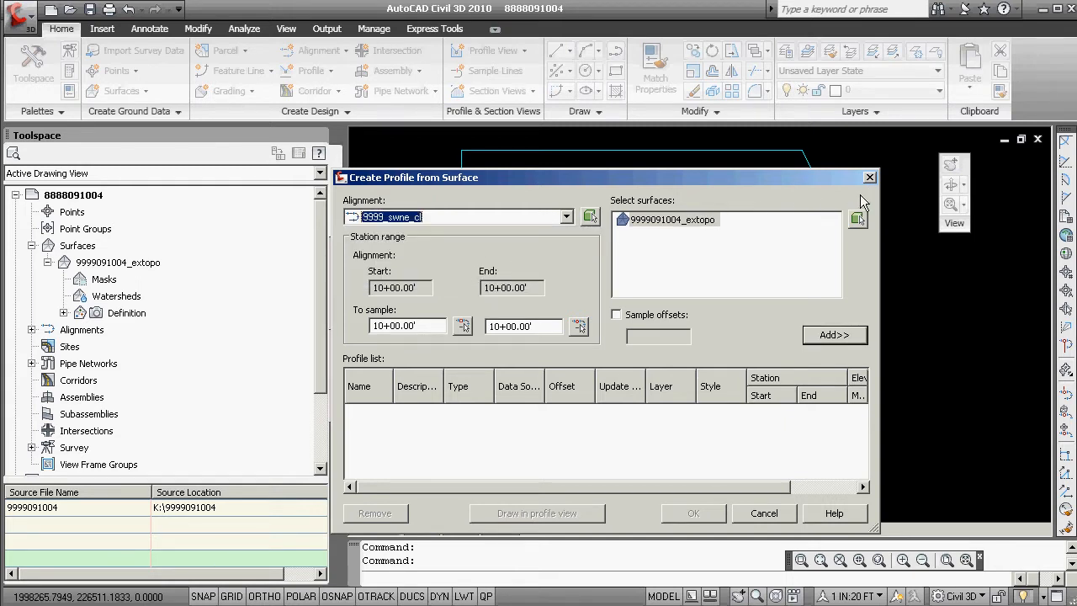
left_click(762, 513)
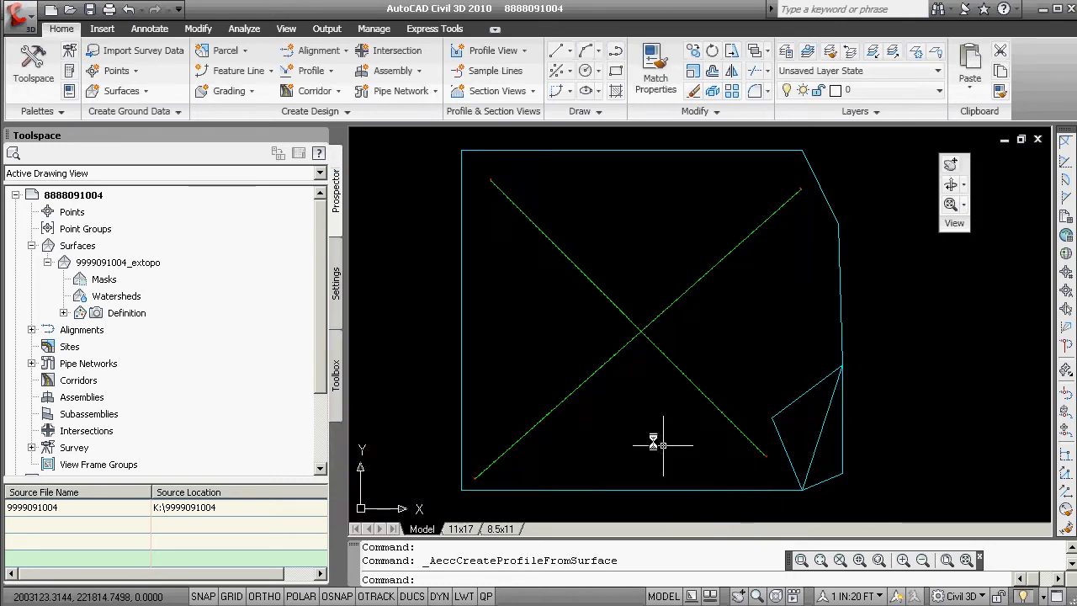
left_click(329, 55)
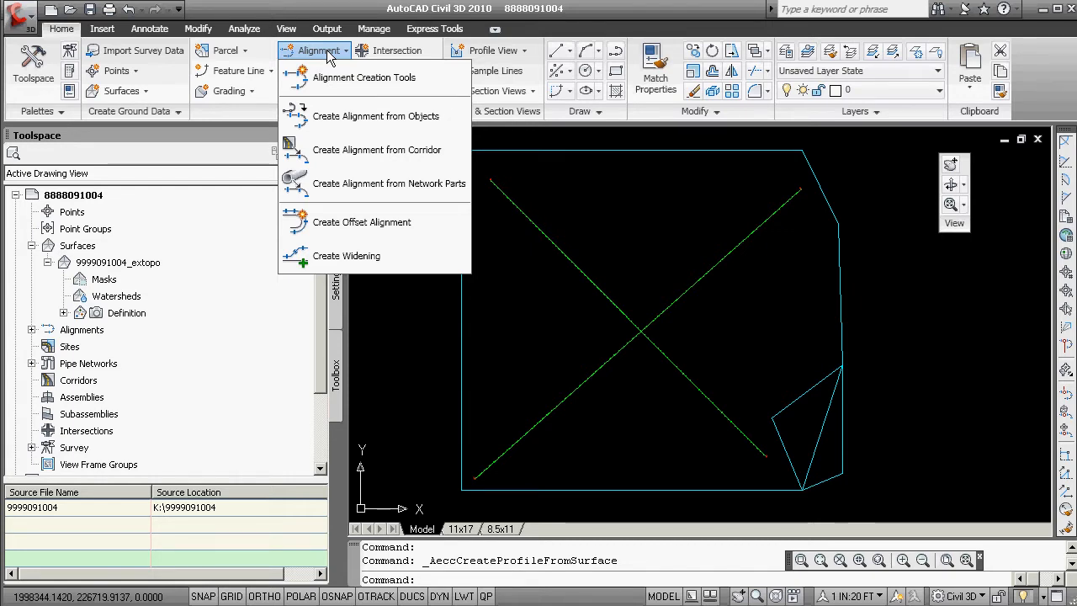
left_click(581, 175)
left_click(388, 131)
left_click(324, 53)
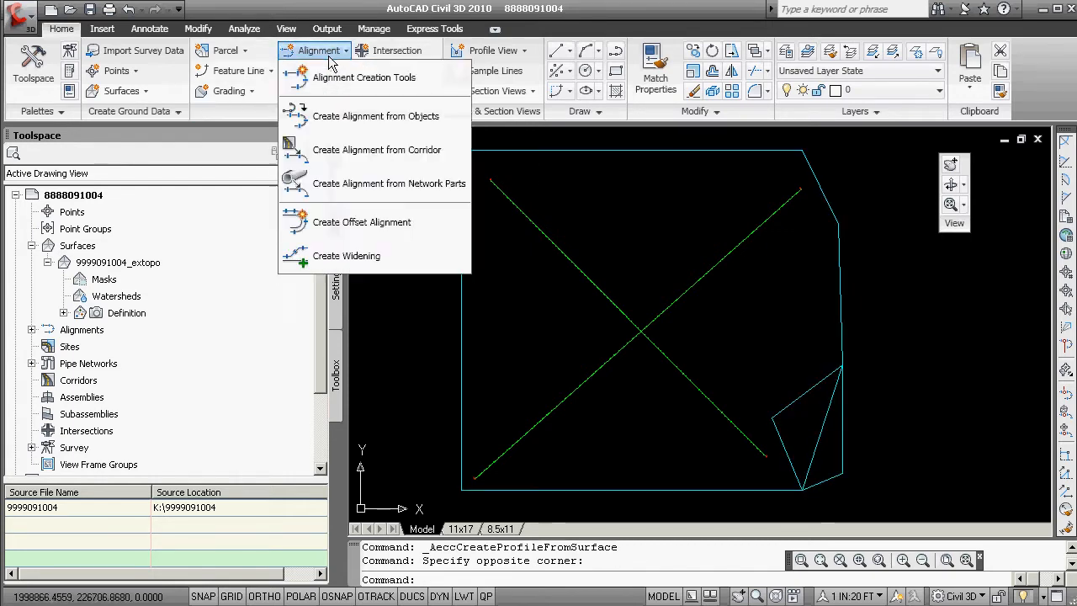
left_click(353, 77)
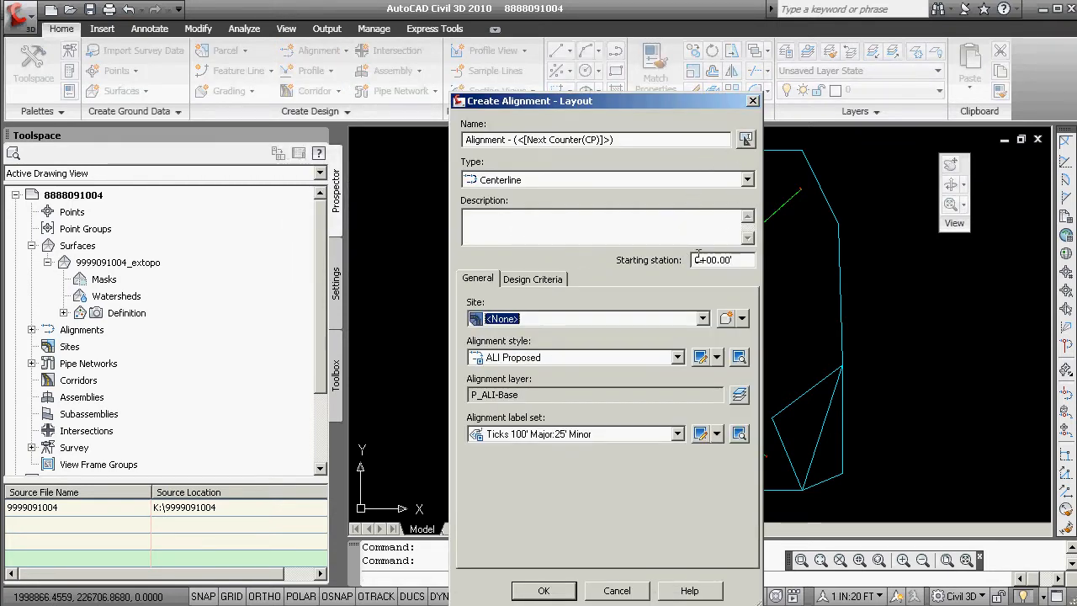
left_click(617, 590)
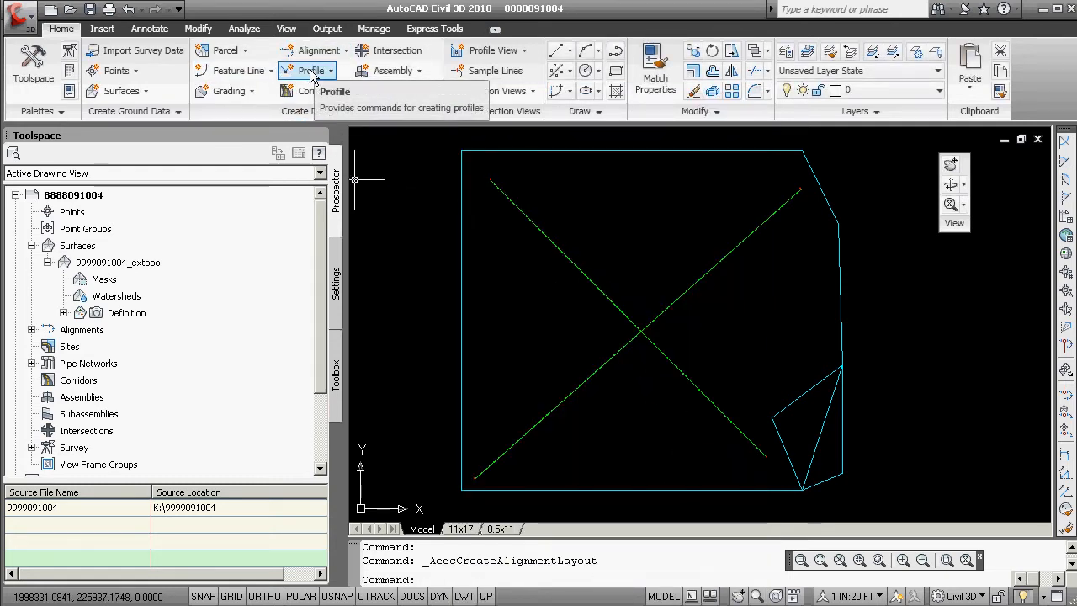
scroll(570, 381, "up", 3)
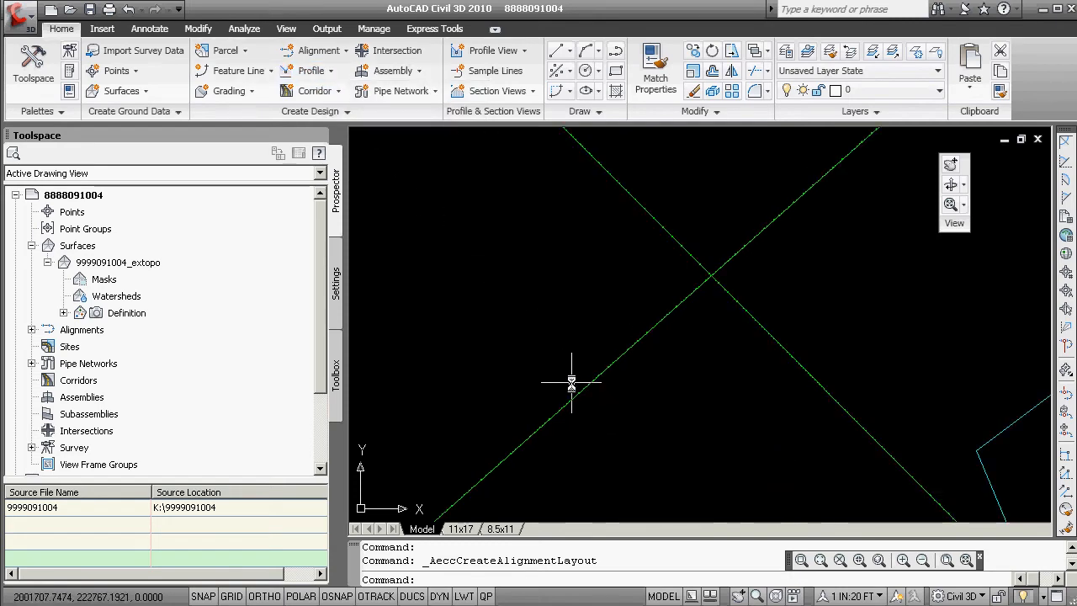
scroll(556, 344, "down", 2)
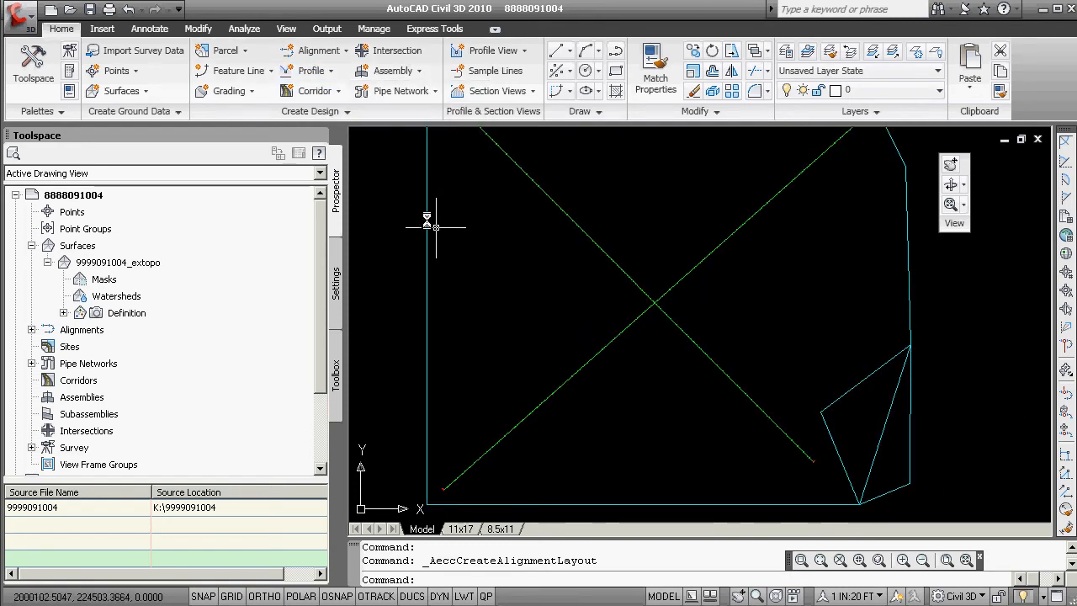
left_click(331, 72)
left_click(357, 98)
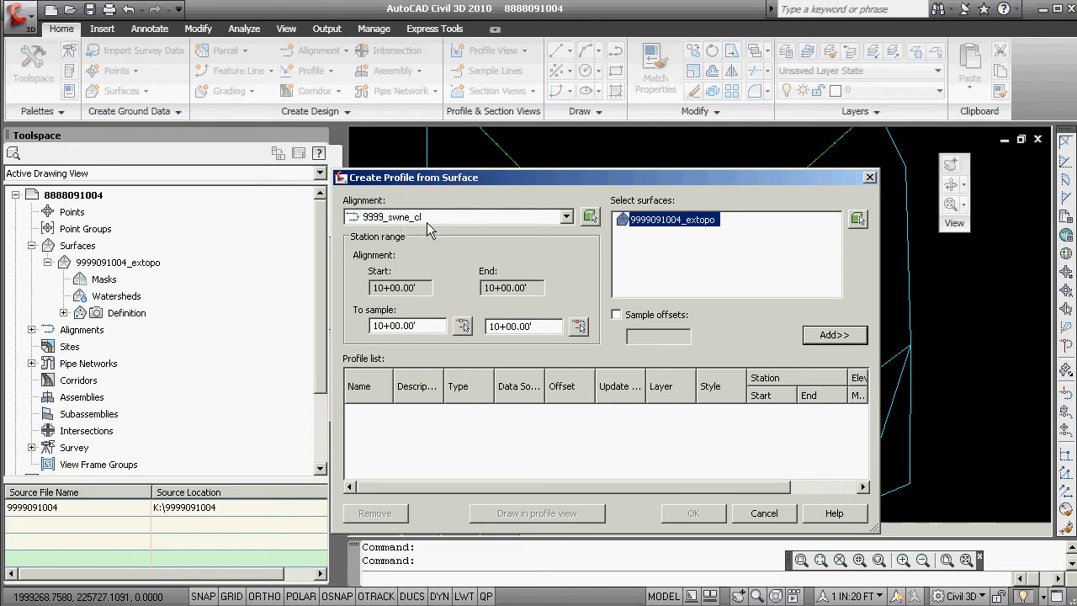
left_click(567, 219)
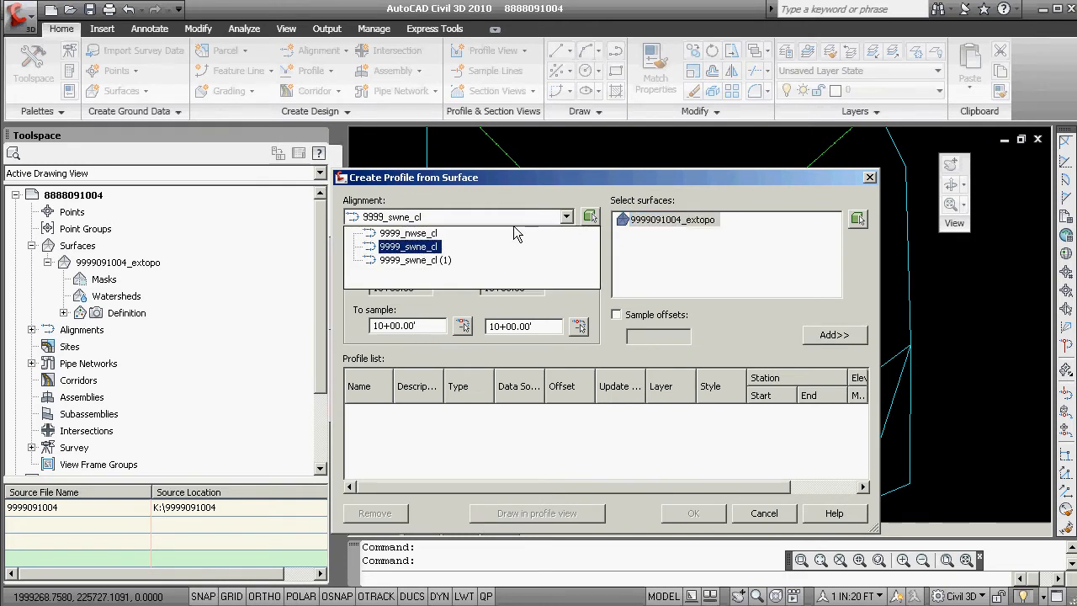
left_click(409, 233)
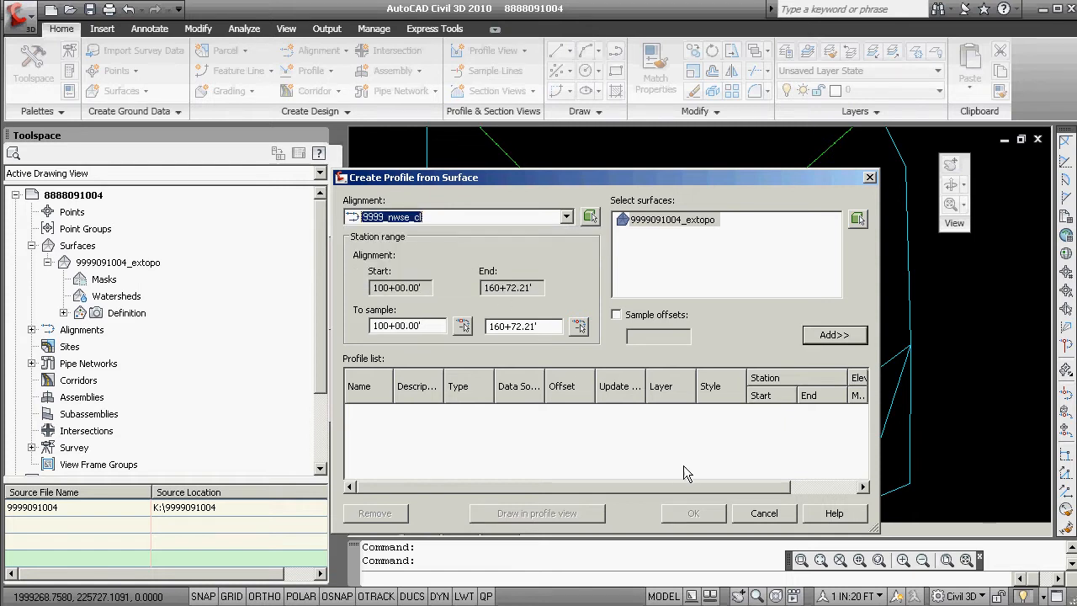
left_click(831, 340)
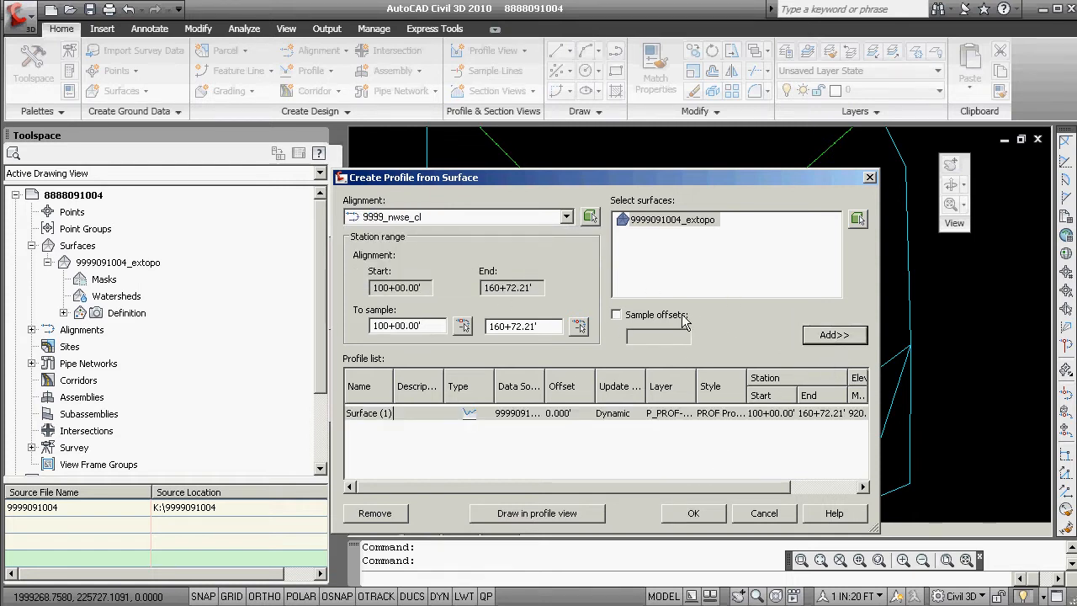
left_click(692, 513)
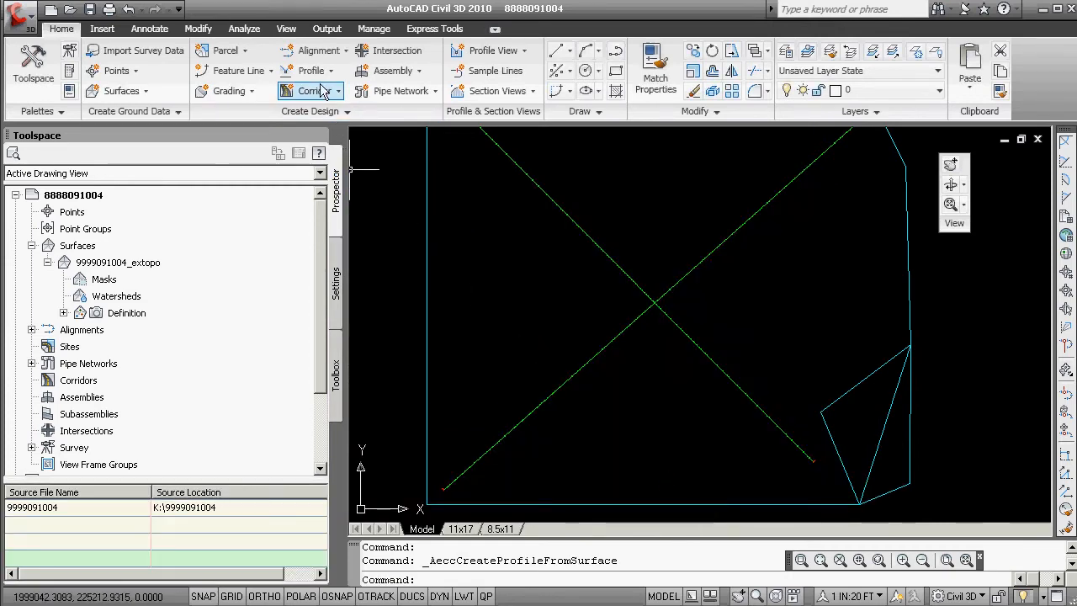
left_click(318, 72)
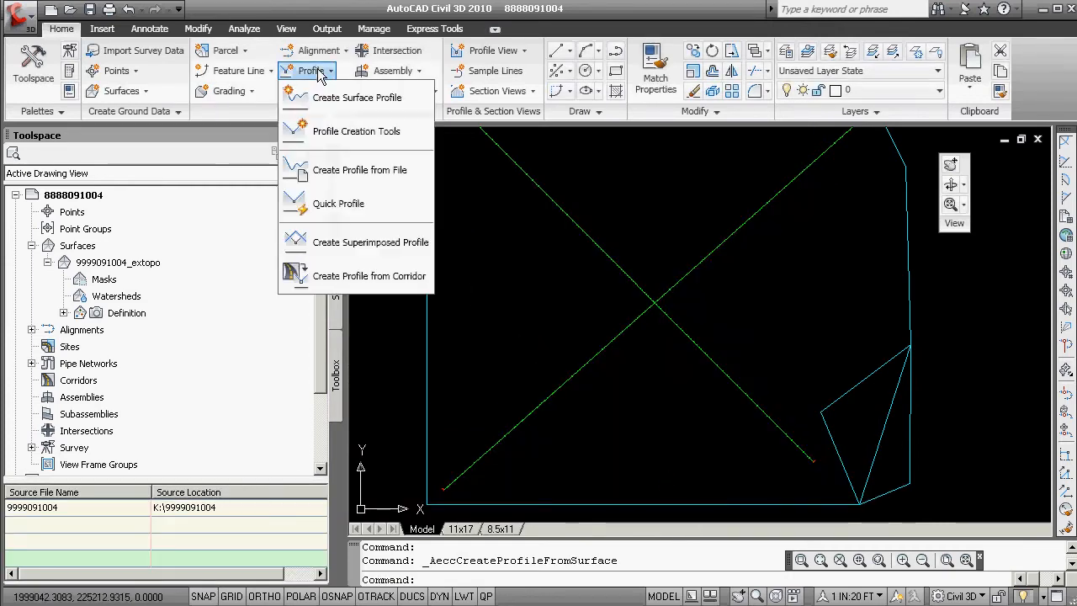
left_click(357, 101)
left_click(566, 216)
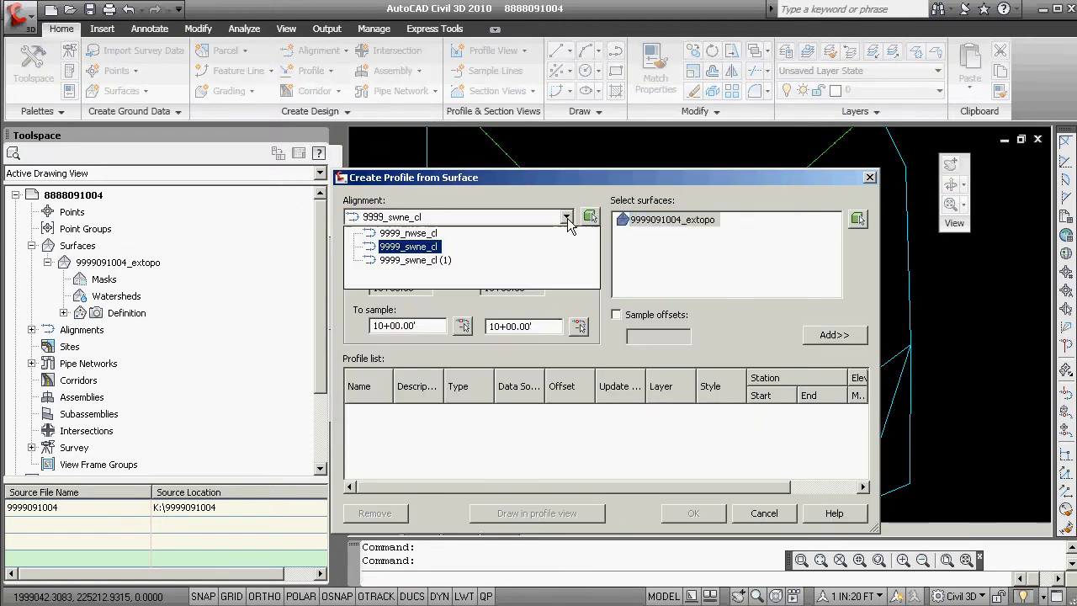
left_click(416, 260)
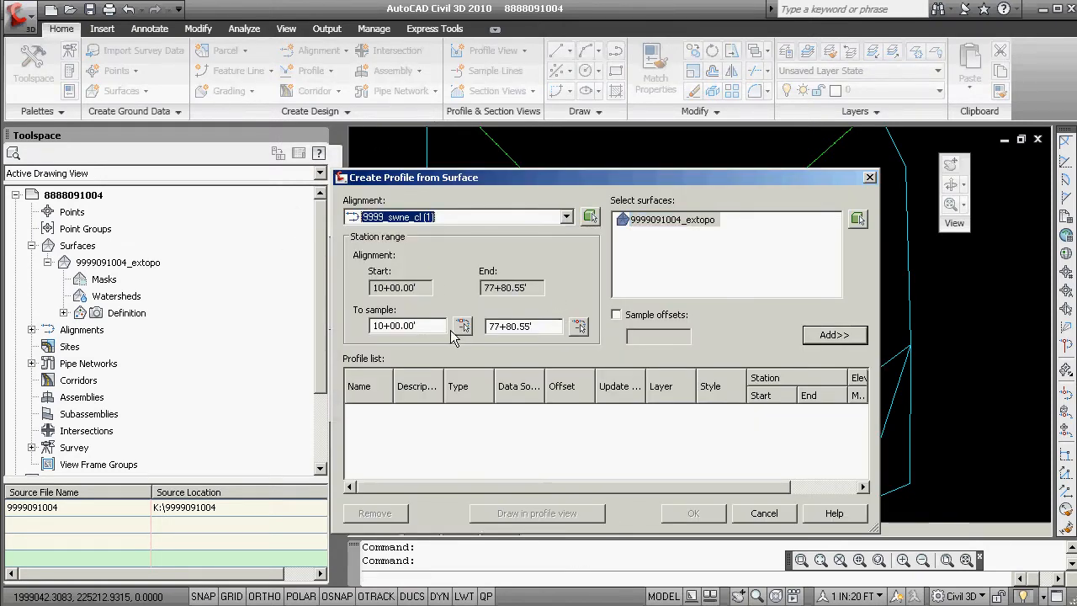
left_click(832, 335)
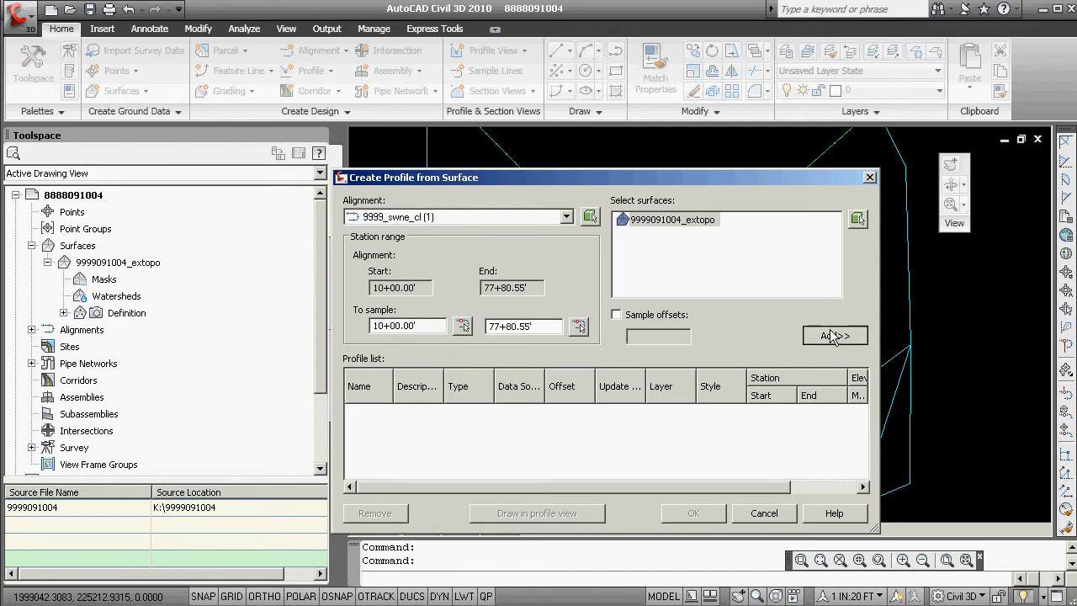
left_click(692, 514)
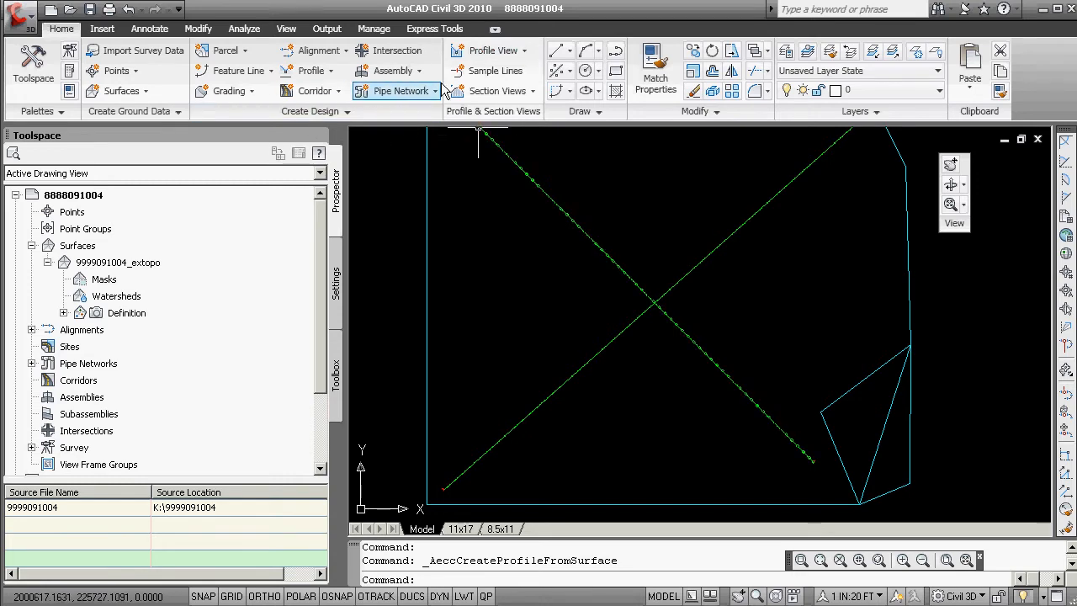
Step: Start a profile view for alignment 9999_swne_cl (1) and review its station range and view height settings
left_click(506, 56)
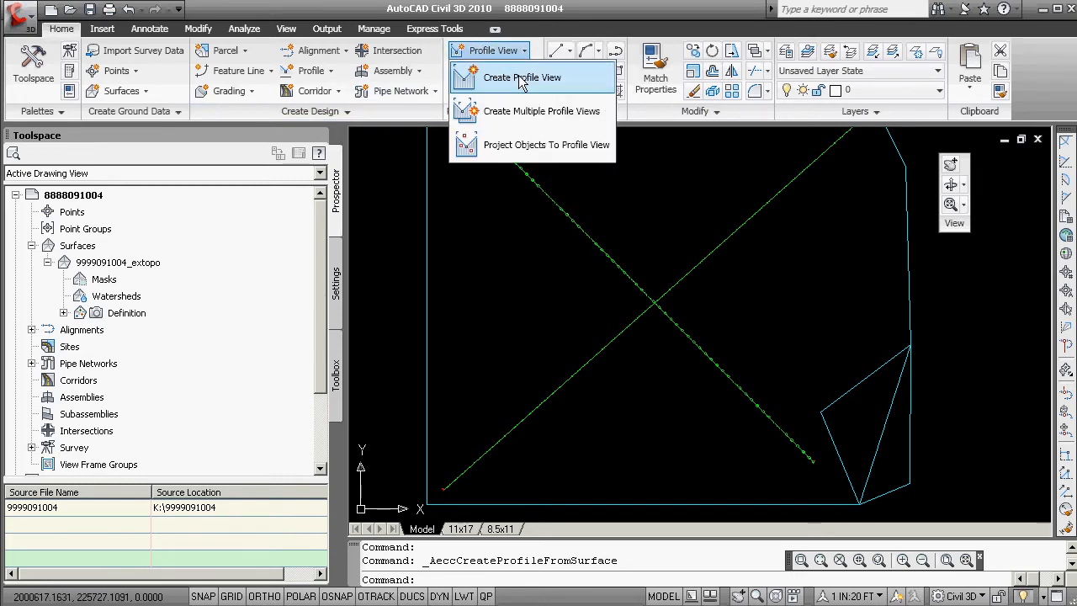
left_click(496, 78)
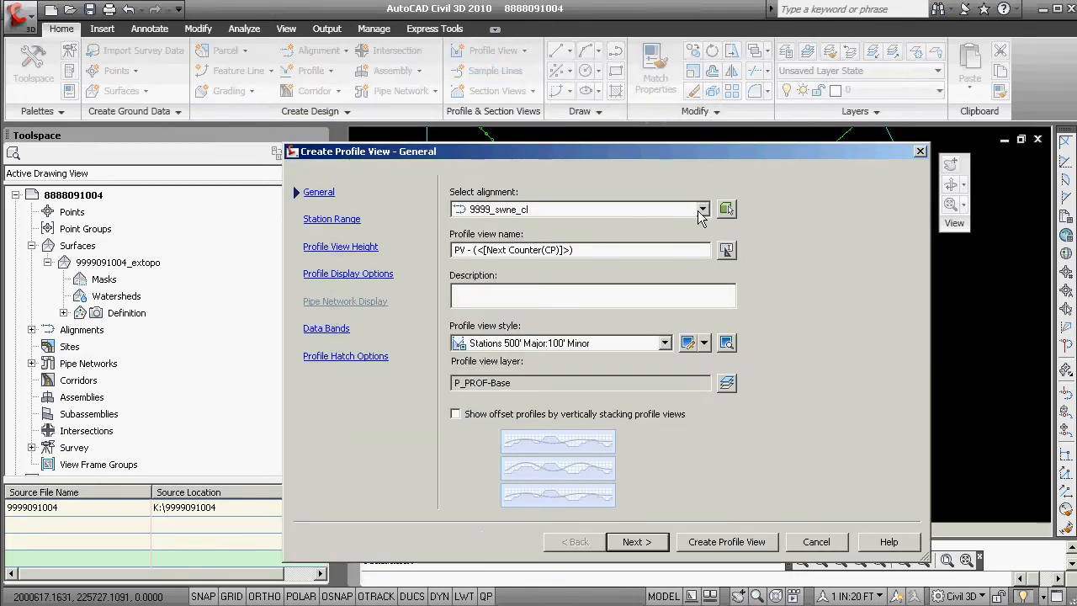
left_click(701, 210)
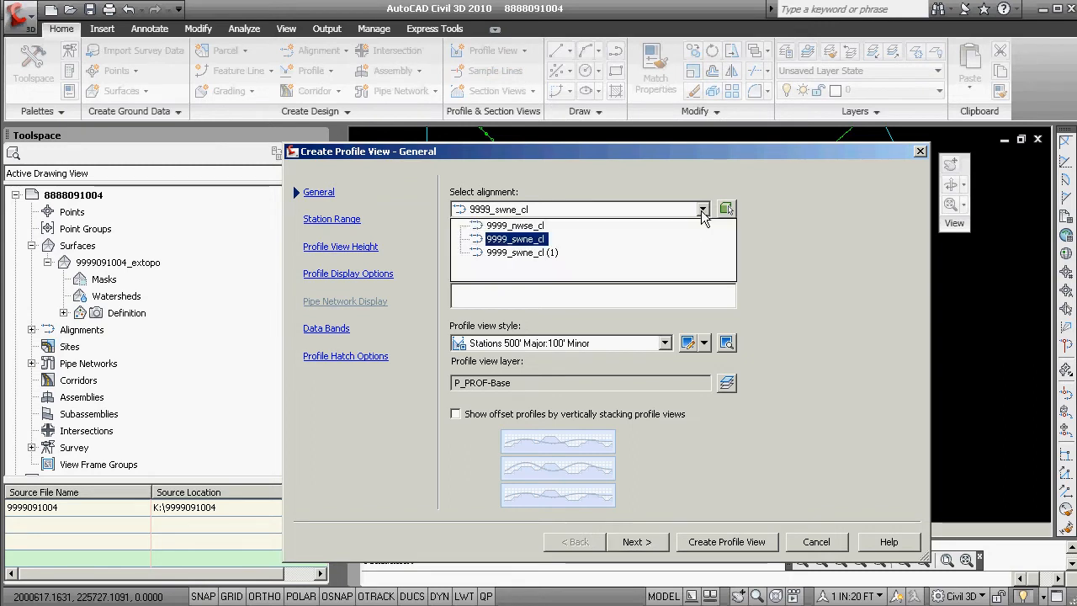
left_click(539, 253)
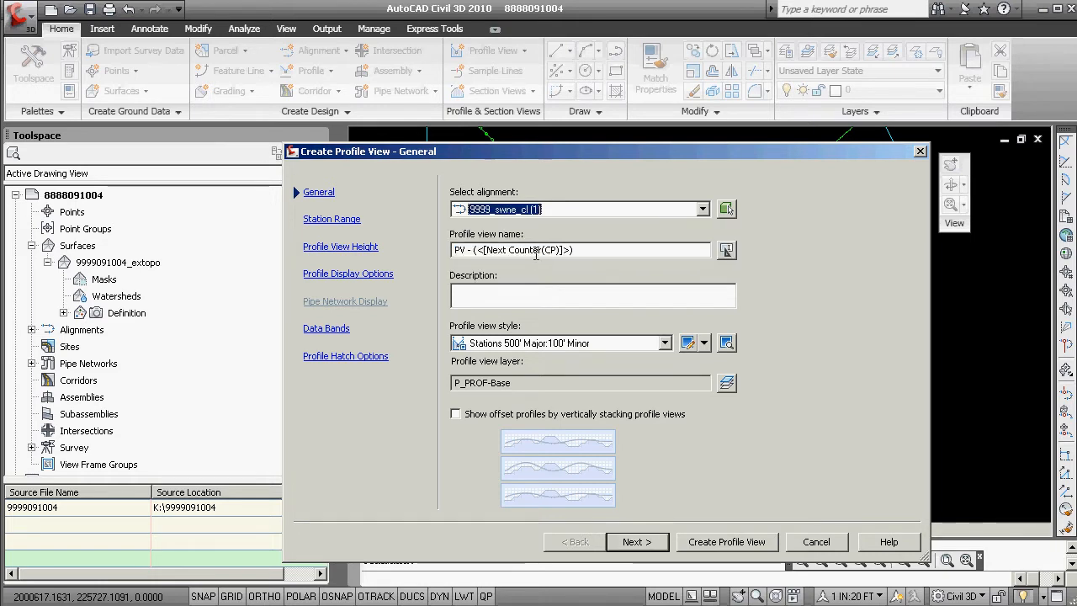
left_click(333, 221)
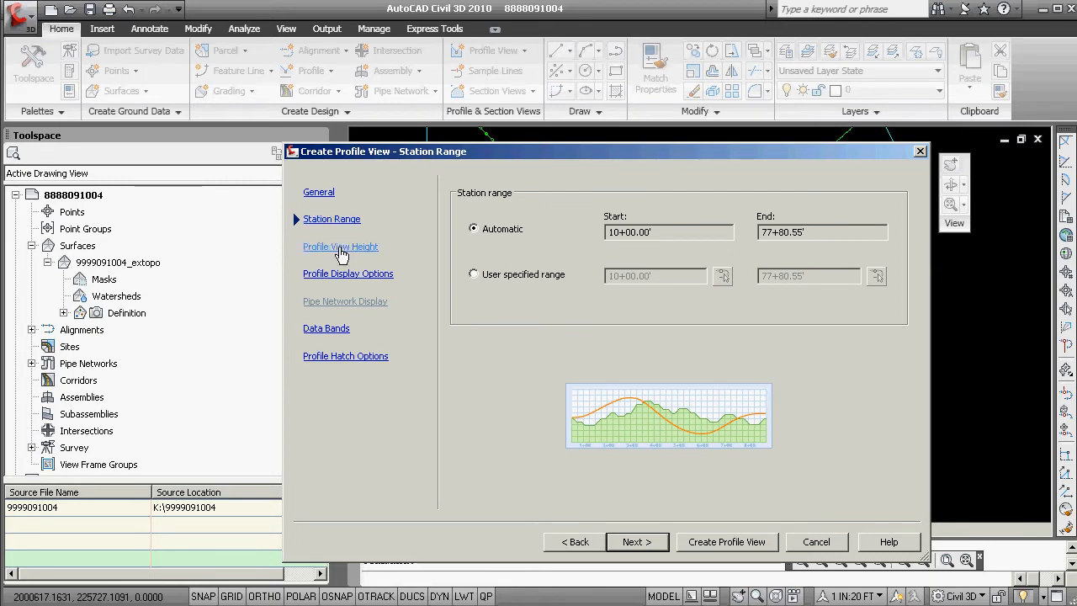
left_click(341, 249)
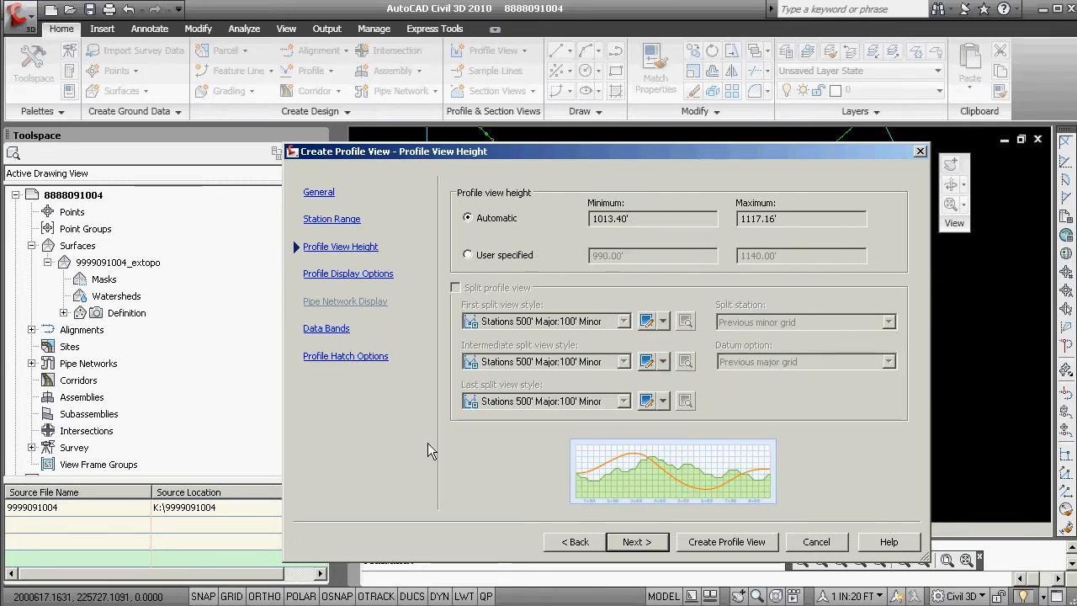
Step: Create the profile view with its origin at coordinates 1000,9900
left_click(724, 543)
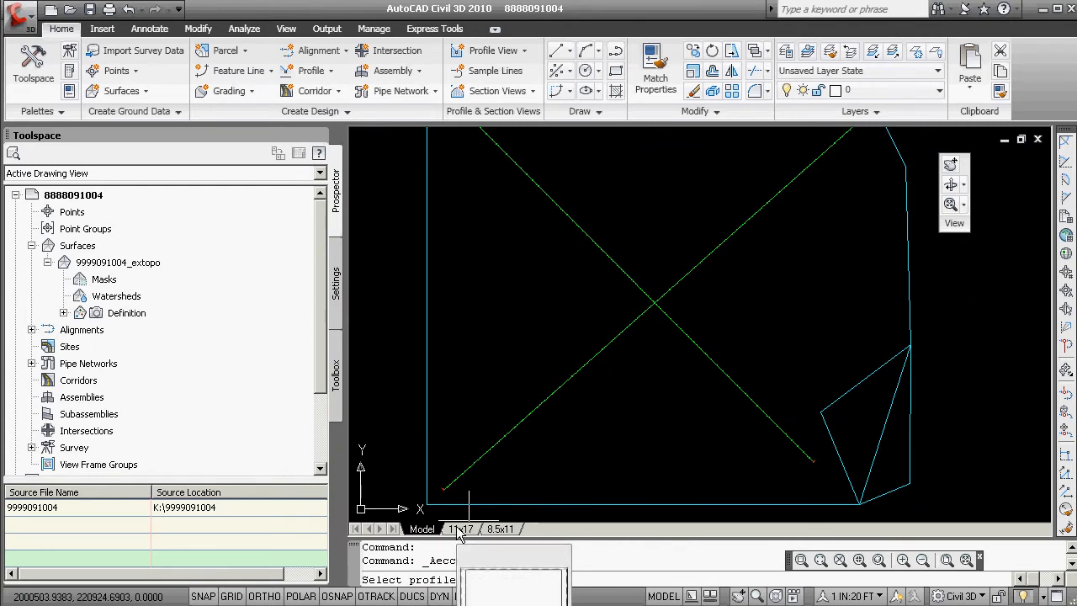
type("1000,9900")
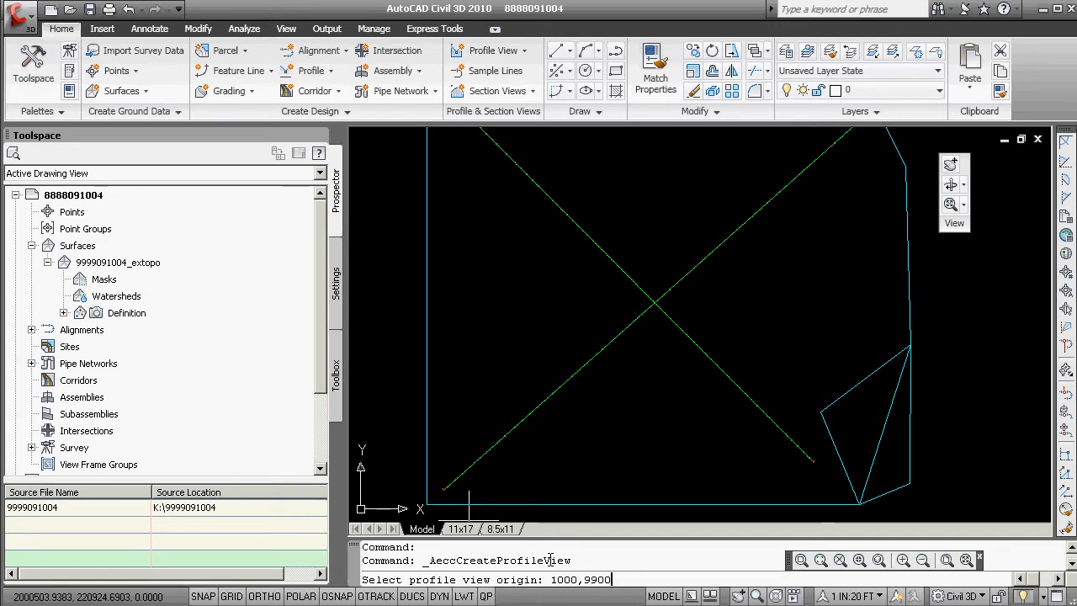
key("Return")
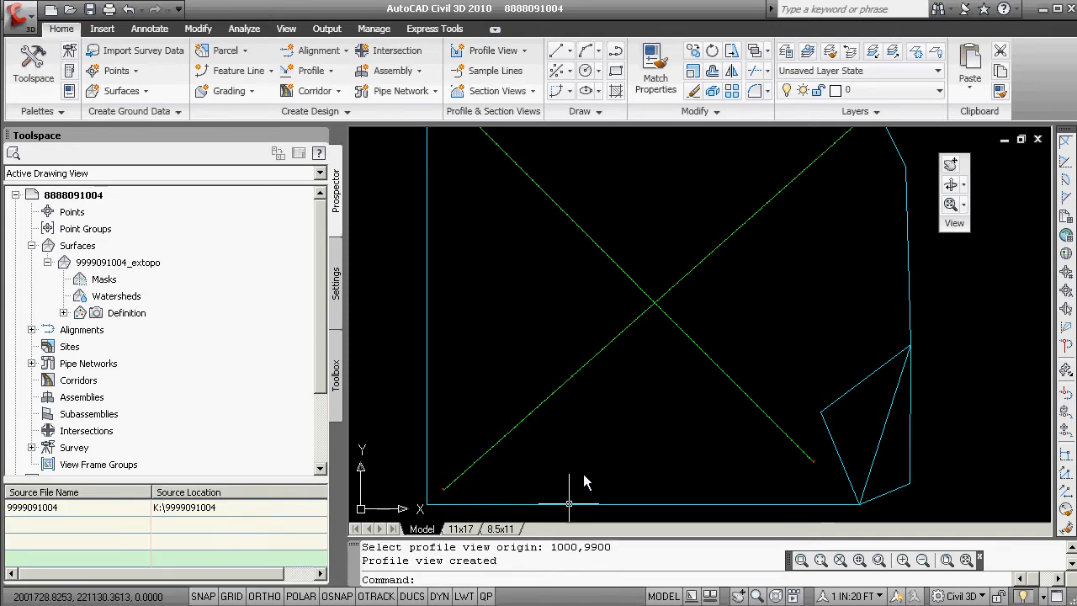
Step: Save a new named model view called overall without a layer snapshot
scroll(577, 486, "down", 2)
key("Return")
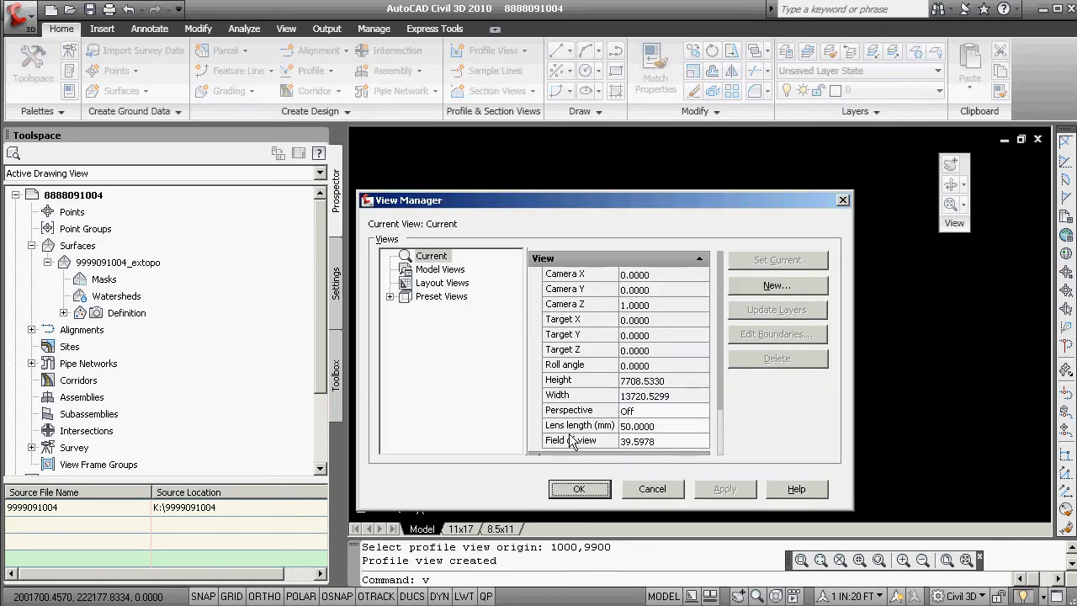
left_click(766, 288)
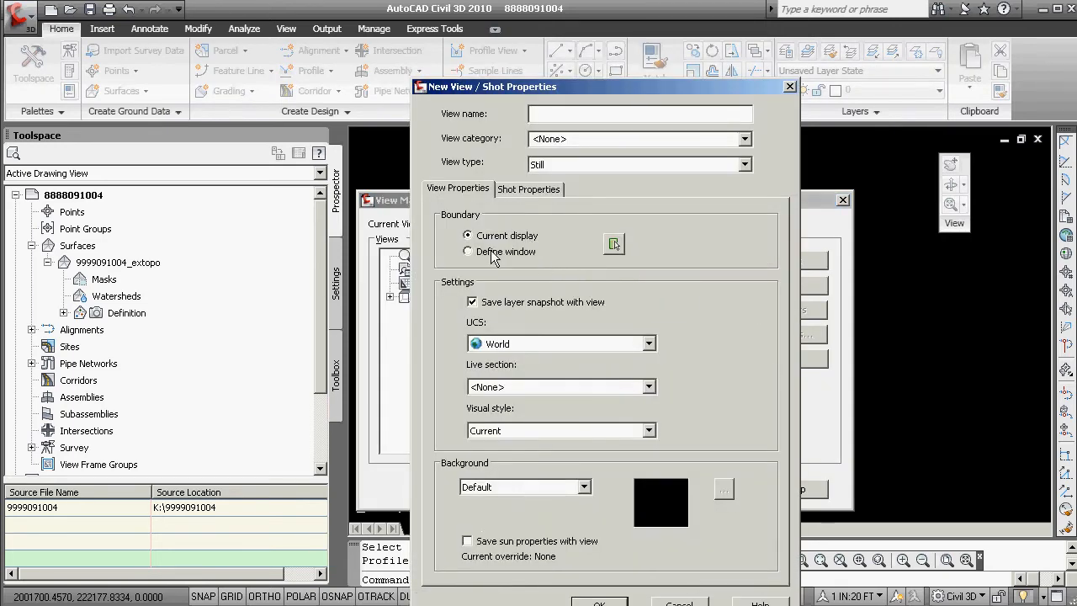
left_click(472, 303)
left_click(599, 603)
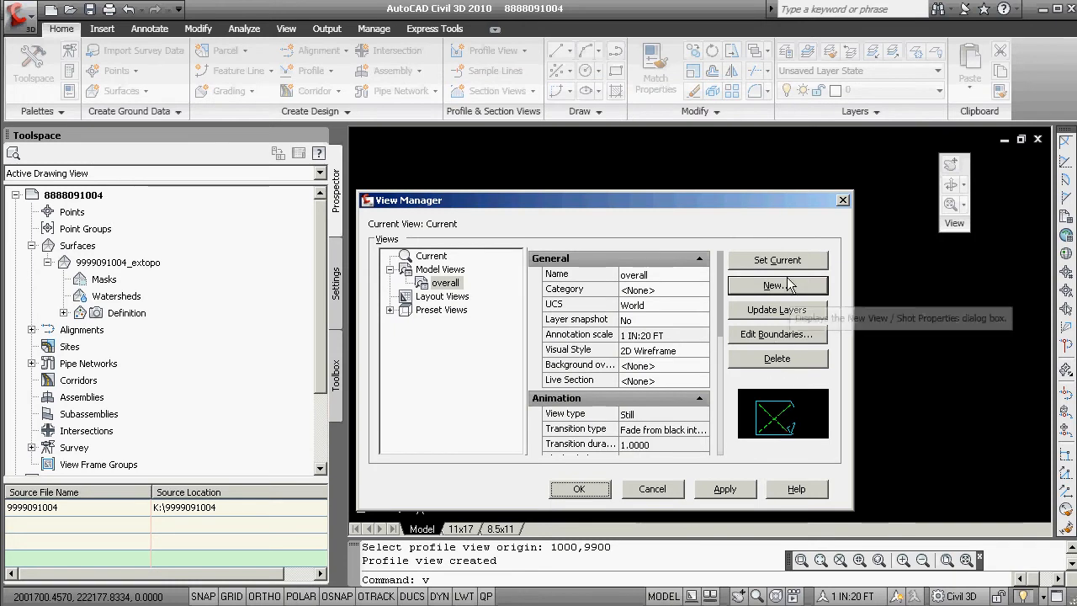
Step: Redefine the boundary of the overall view with a window around the site outline and save the view changes
left_click(761, 335)
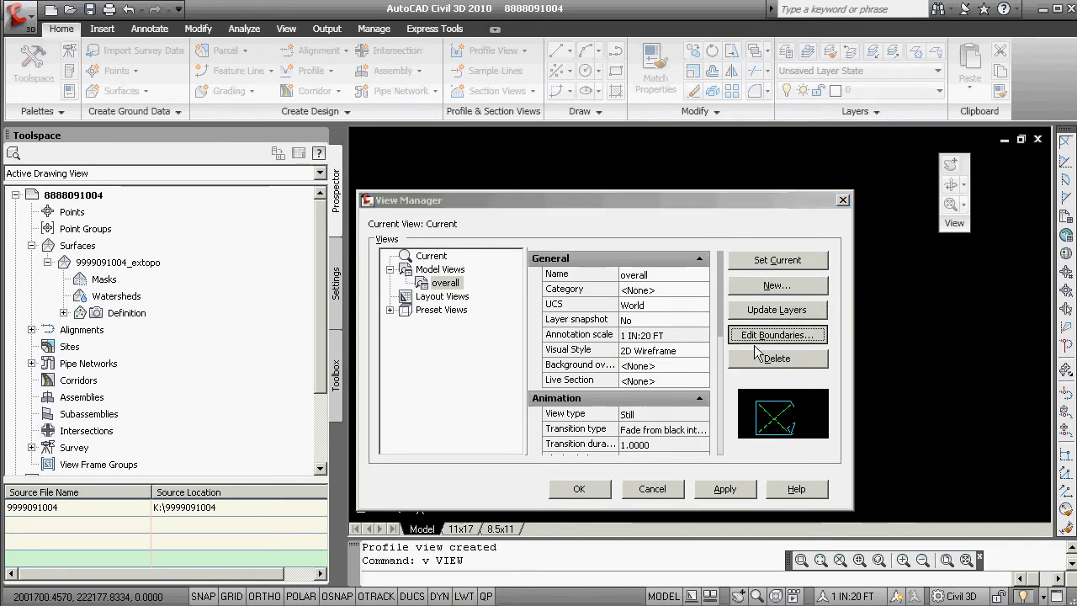
left_click(589, 418)
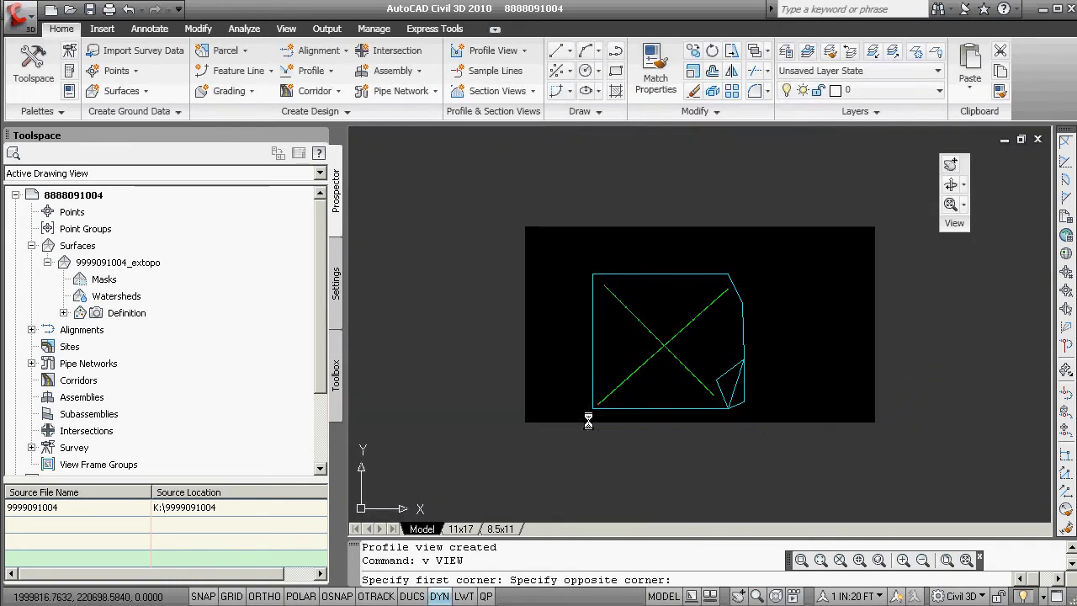
left_click(752, 264)
key("Return")
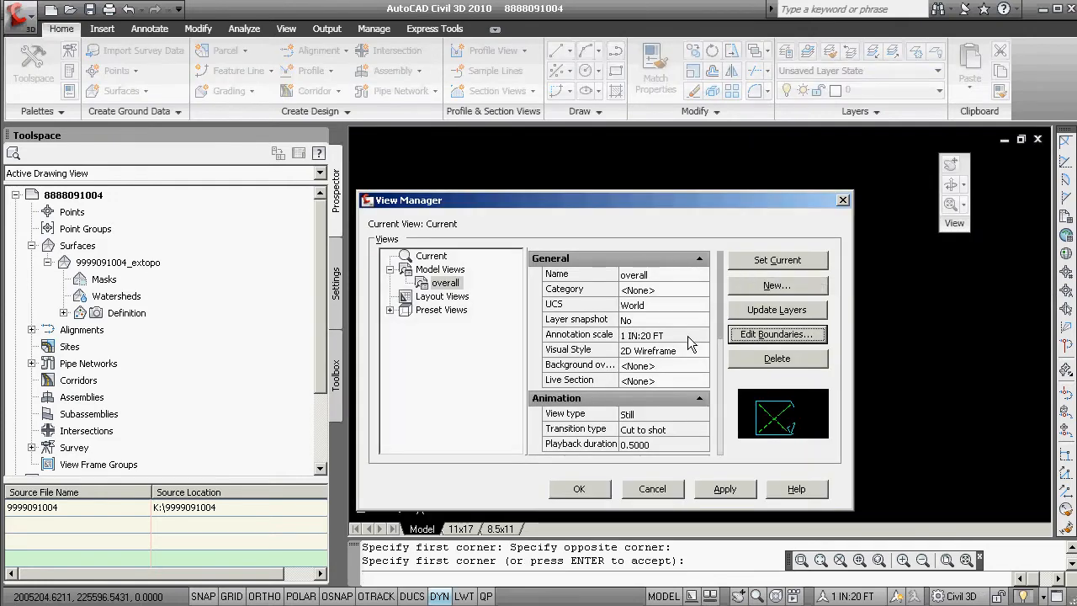
left_click(599, 495)
Step: Zoom to center point 1000,9900 with a view height of 100
type("z")
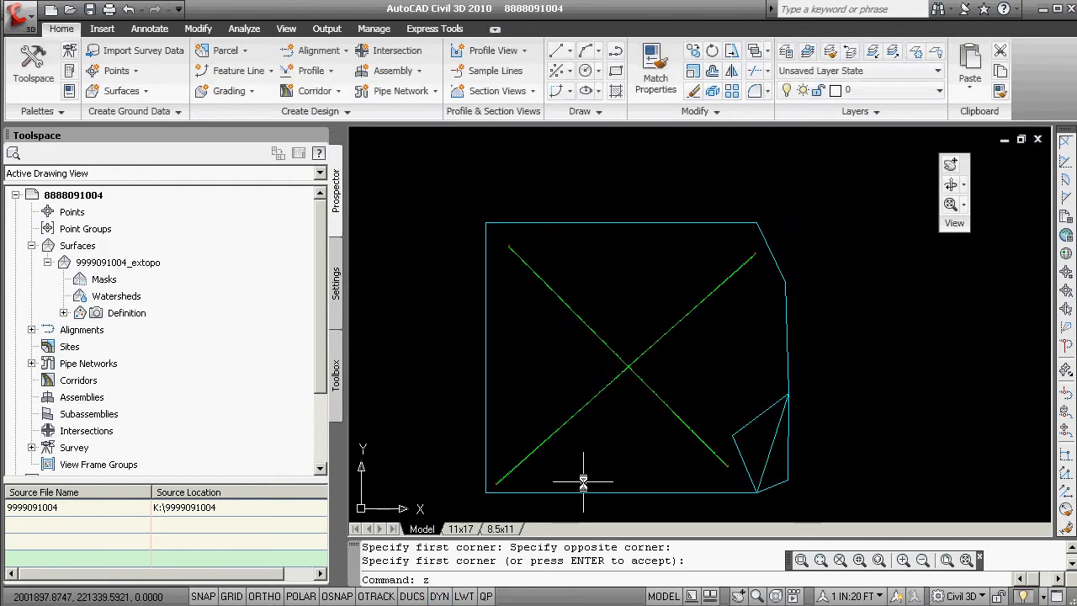
key("Return")
type("c")
key("Return")
type("10")
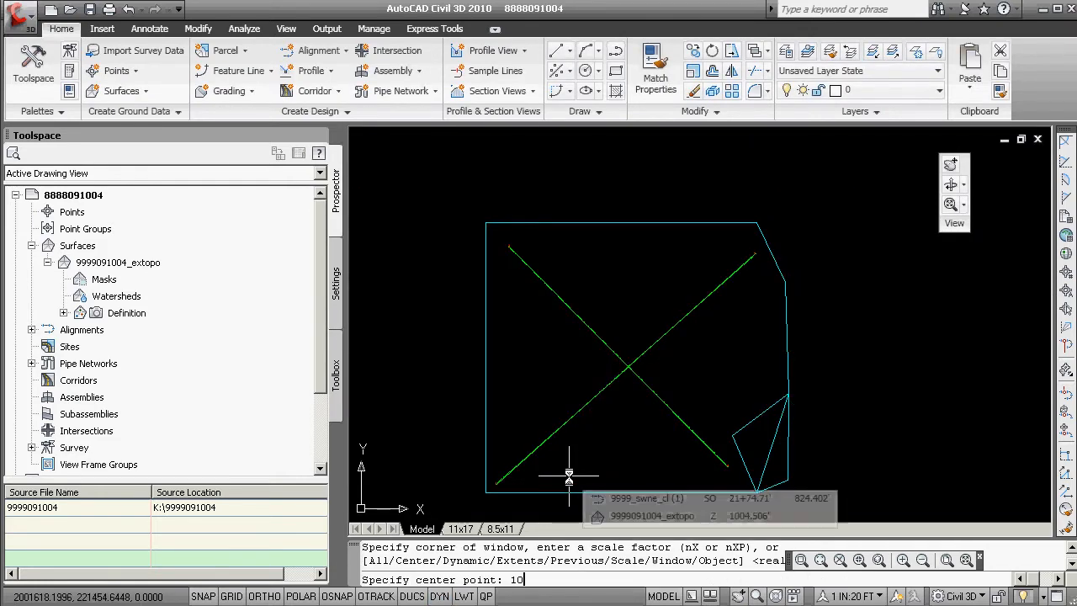
type("00,99")
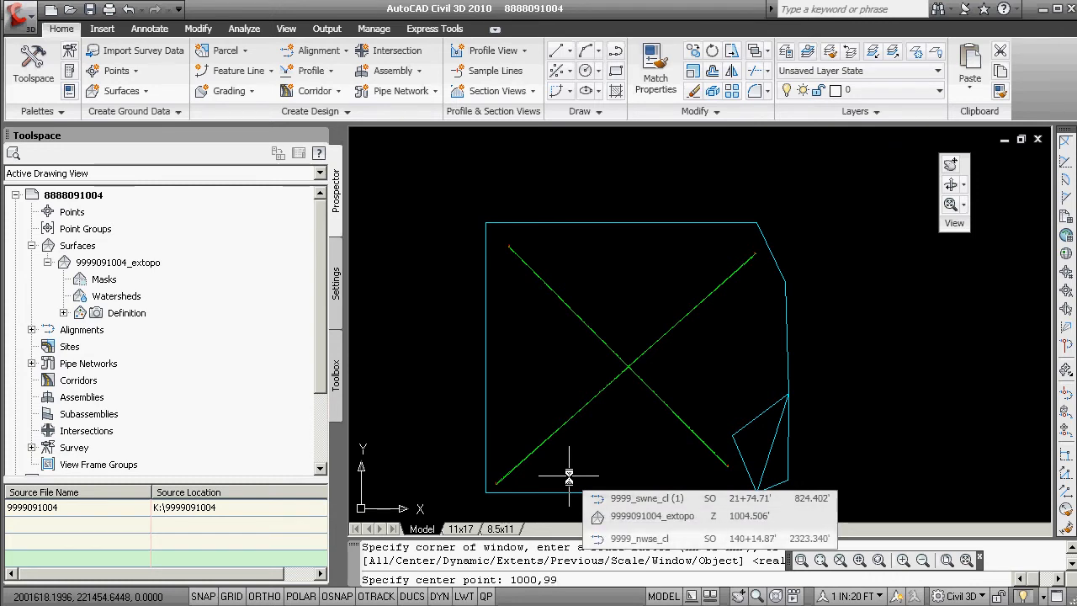
type("00")
key("Return")
type("100")
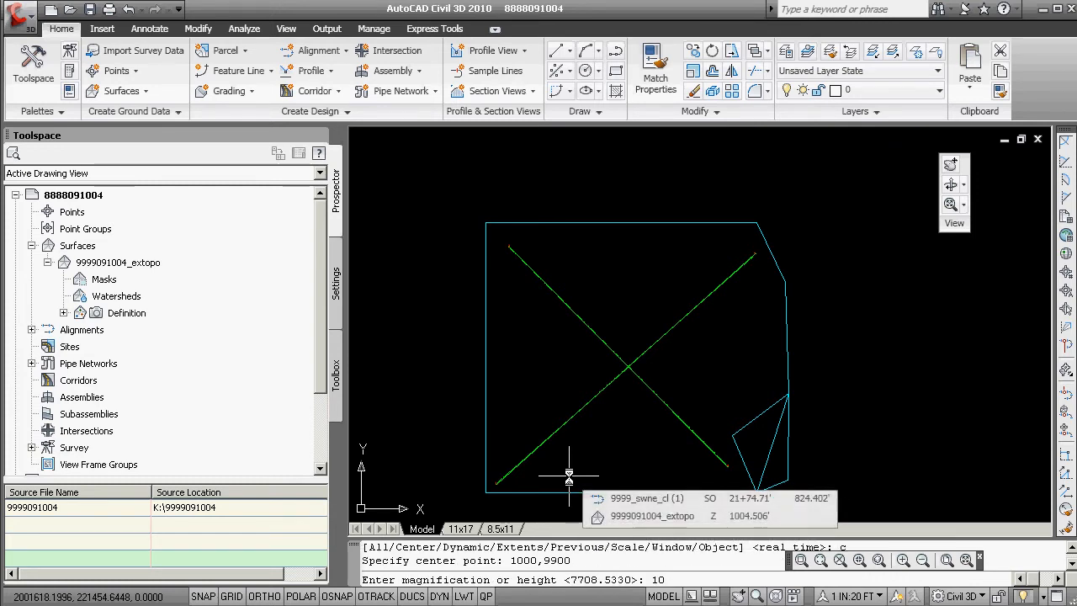
key("Return")
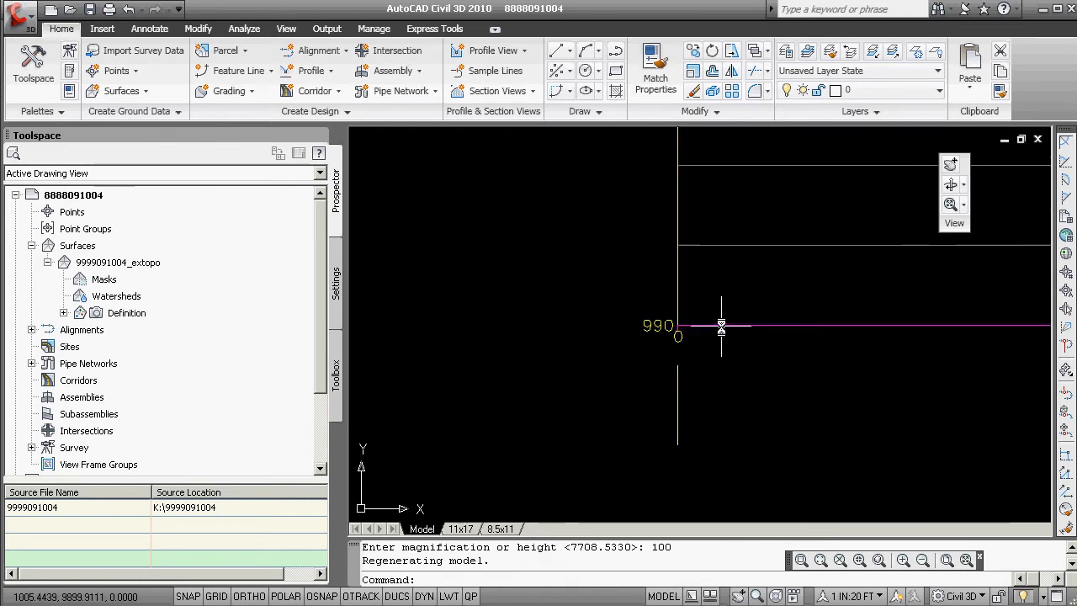
Step: Inspect the lower part of the profile view grid and set the annotation scale to 1 IN:40 FT
middle_click_drag(748, 331, 592, 350)
scroll(701, 344, "up", 8)
scroll(661, 383, "down", 9)
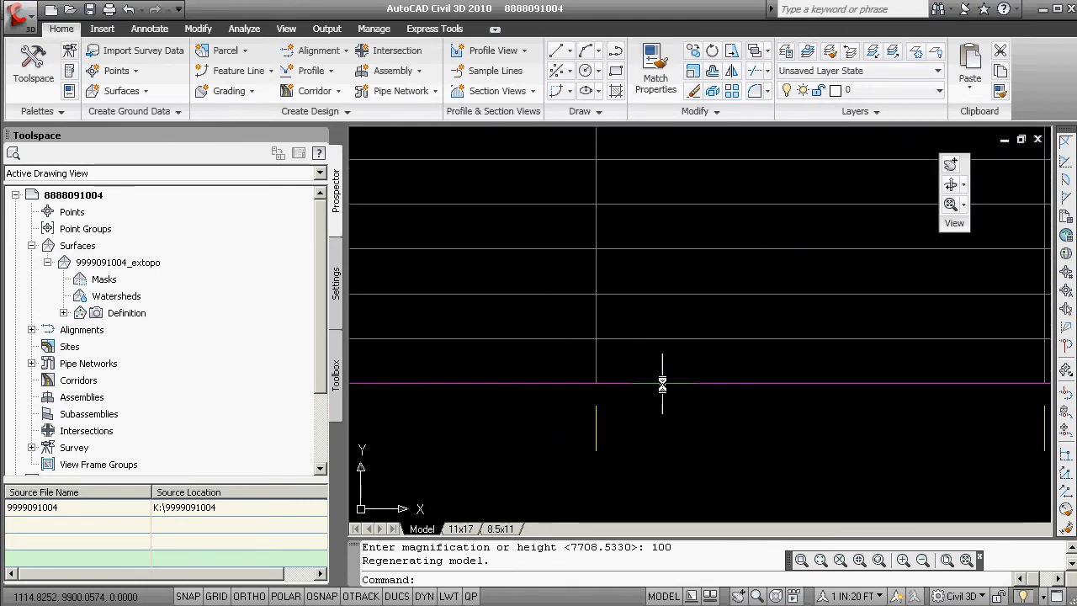
scroll(724, 384, "down", 4)
scroll(813, 392, "up", 3)
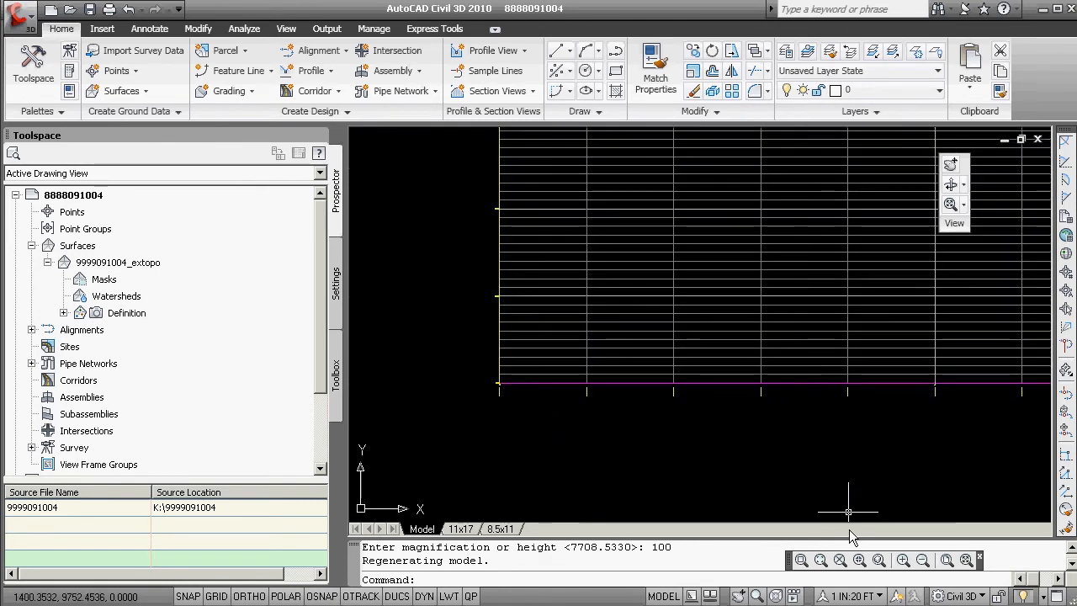
left_click(880, 600)
left_click(854, 454)
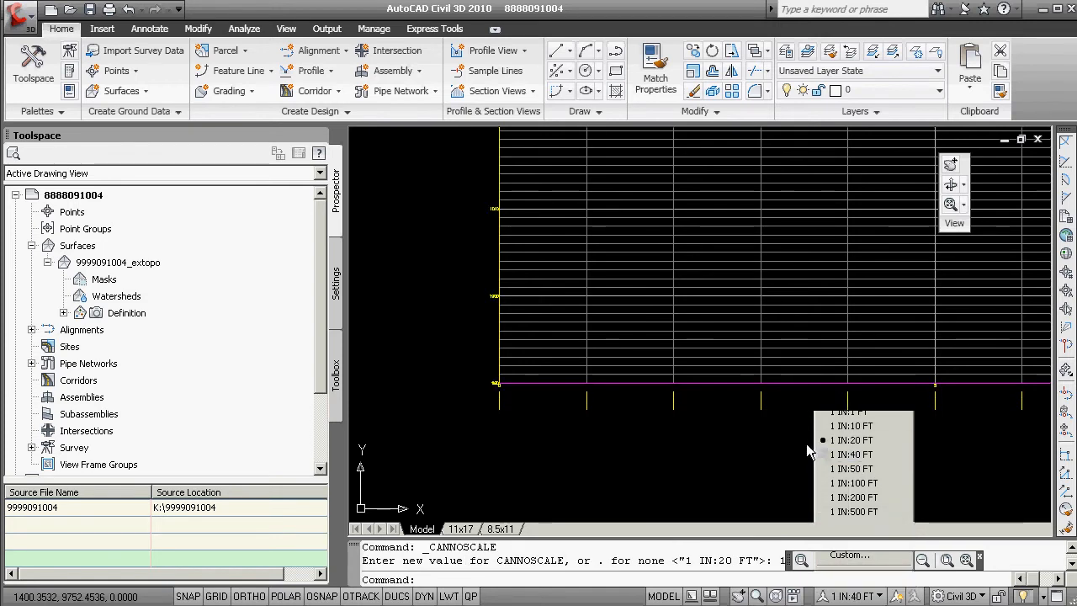
Step: Identify the coordinates of the profile view's lower-left grid corner using an intersection snap
scroll(482, 387, "up", 12)
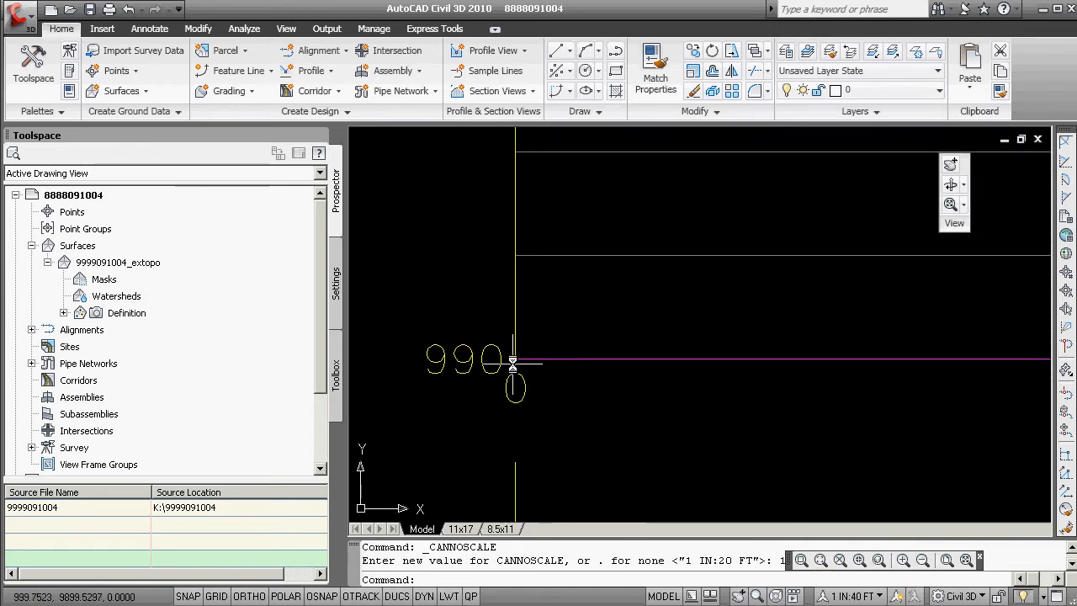
type("id")
key("Return")
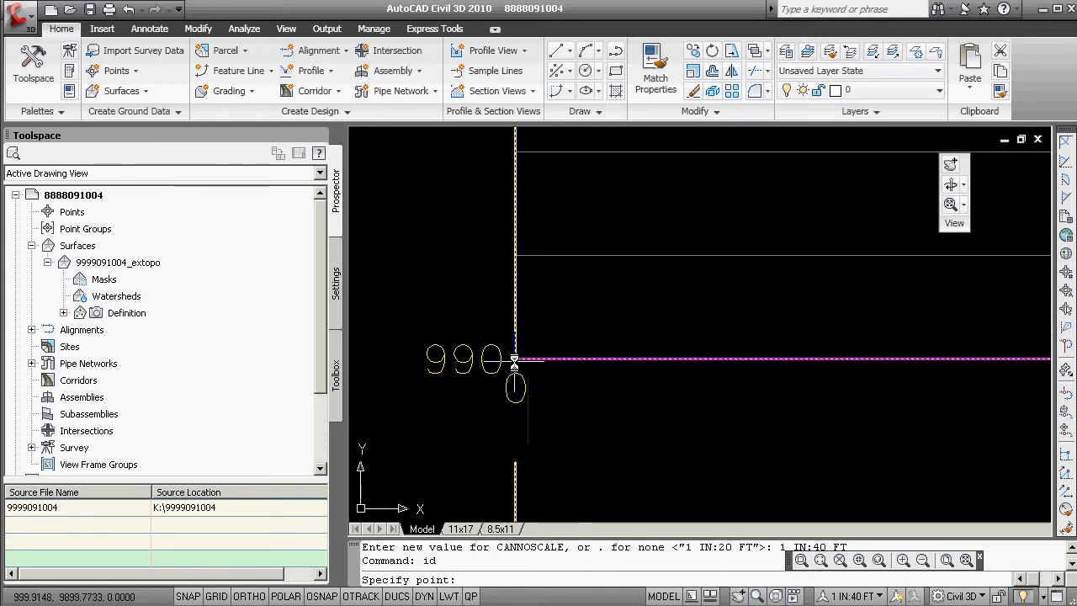
type("int")
key("Return")
left_click(514, 362)
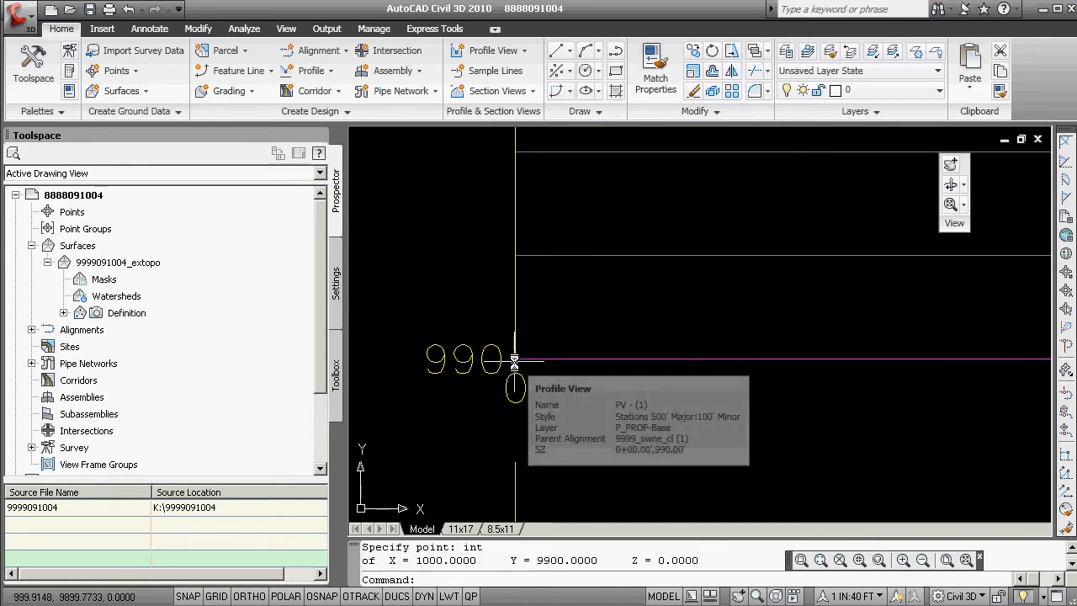
Step: Examine the station and elevation labels along the profile view's bottom axis, comparing station 10 with the start of the grid
scroll(467, 404, "down", 10)
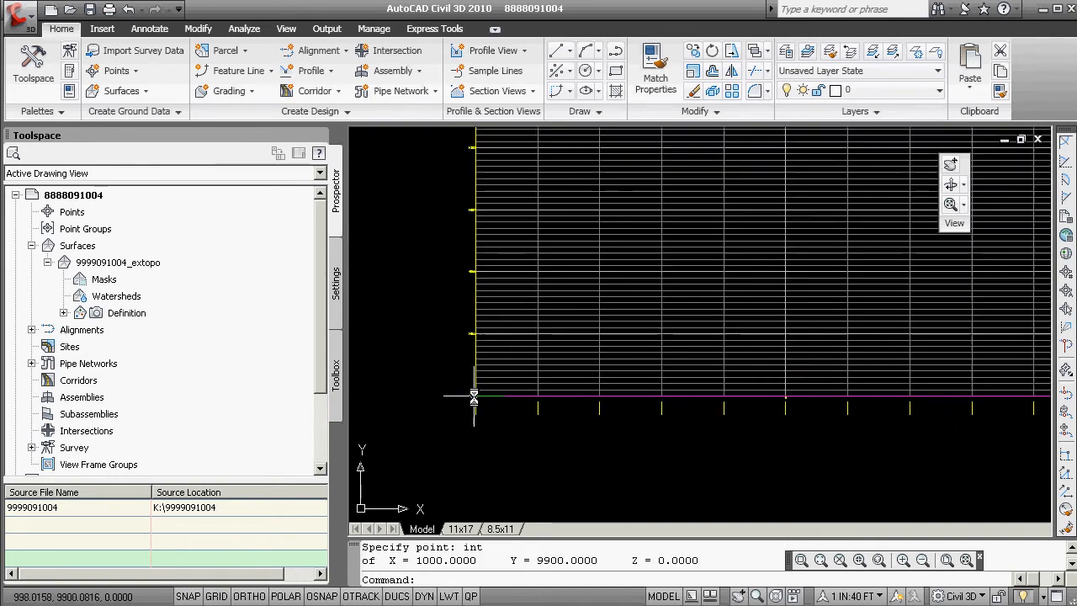
scroll(656, 289, "up", 8)
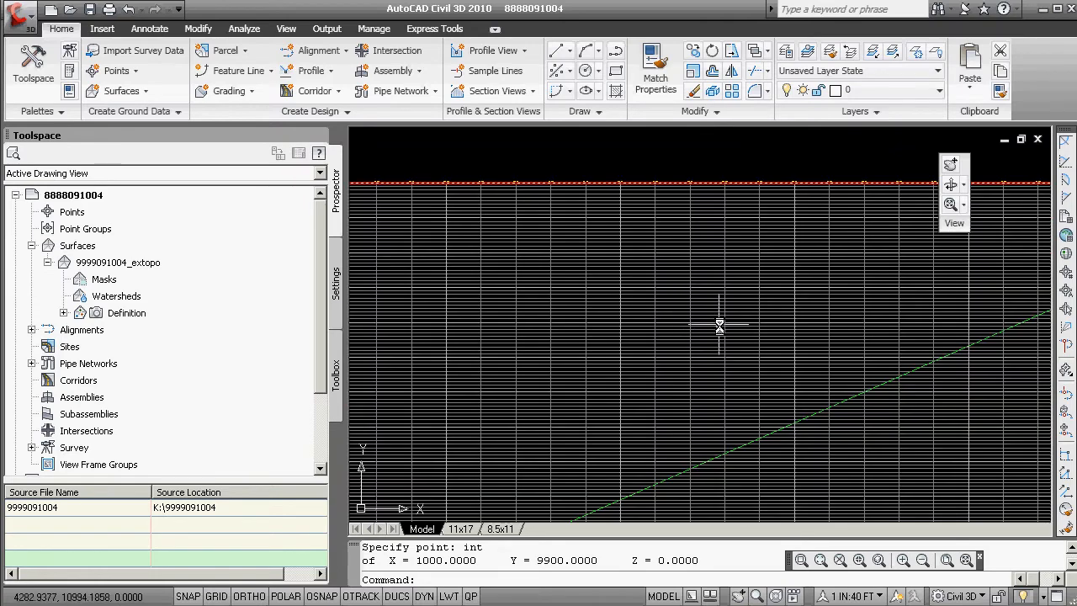
scroll(652, 466, "up", 4)
middle_click_drag(632, 497, 712, 279)
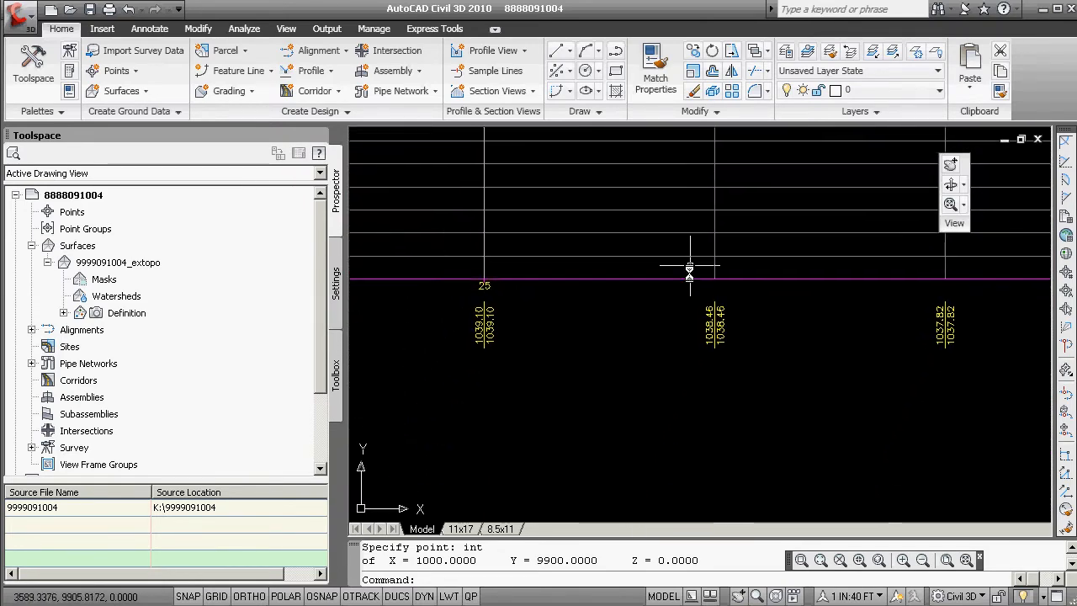
middle_click_drag(535, 318, 653, 318)
scroll(524, 341, "down", 6)
middle_click_drag(448, 348, 789, 370)
middle_click_drag(502, 368, 761, 371)
scroll(519, 361, "up", 3)
scroll(605, 371, "down", 2)
scroll(604, 371, "up", 7)
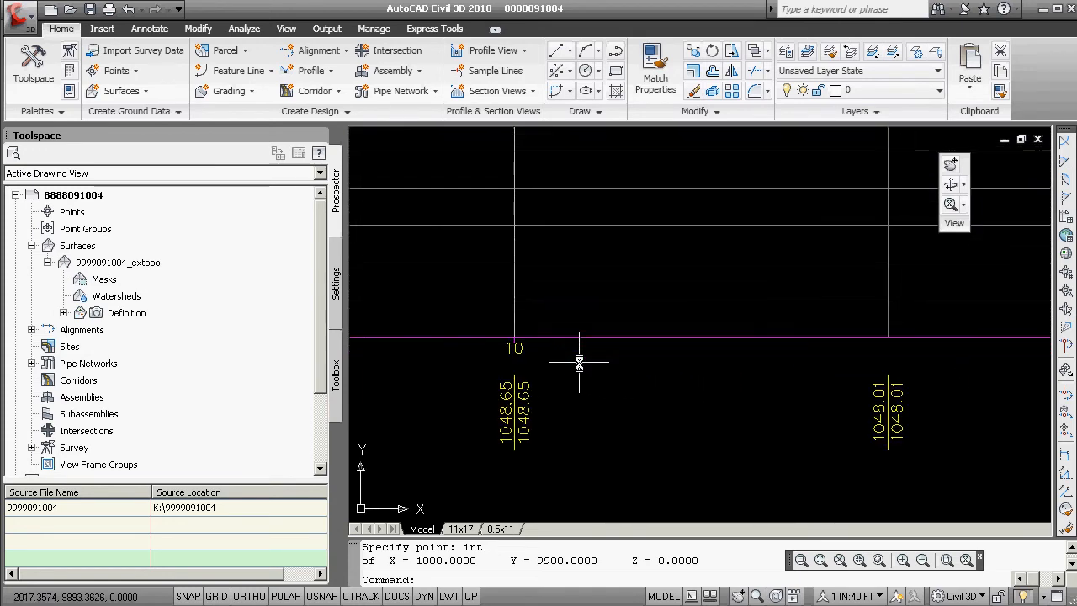
scroll(525, 354, "up", 3)
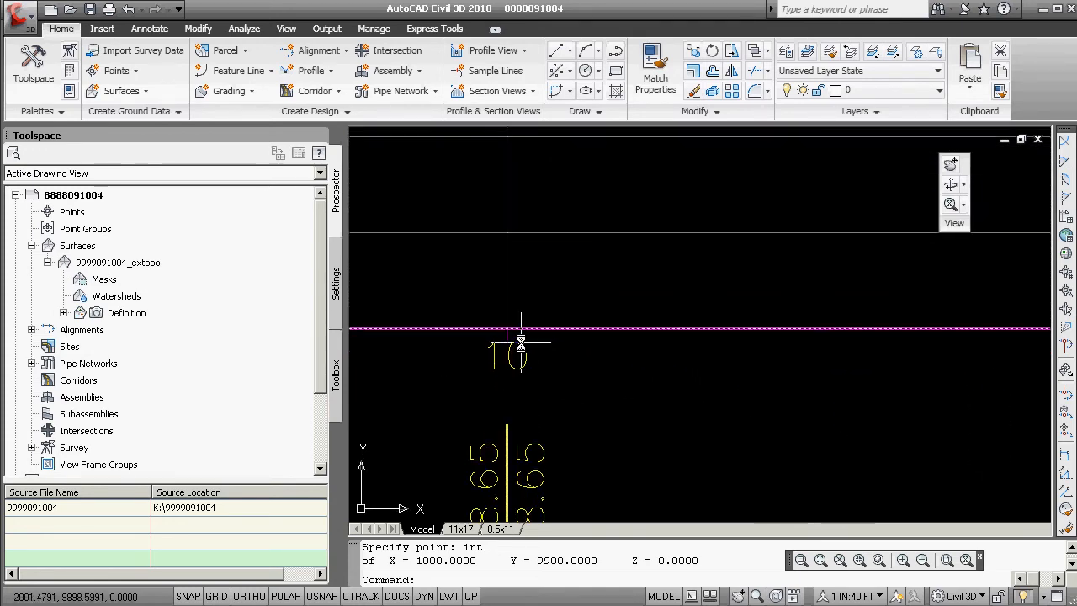
scroll(514, 344, "down", 5)
scroll(523, 362, "down", 5)
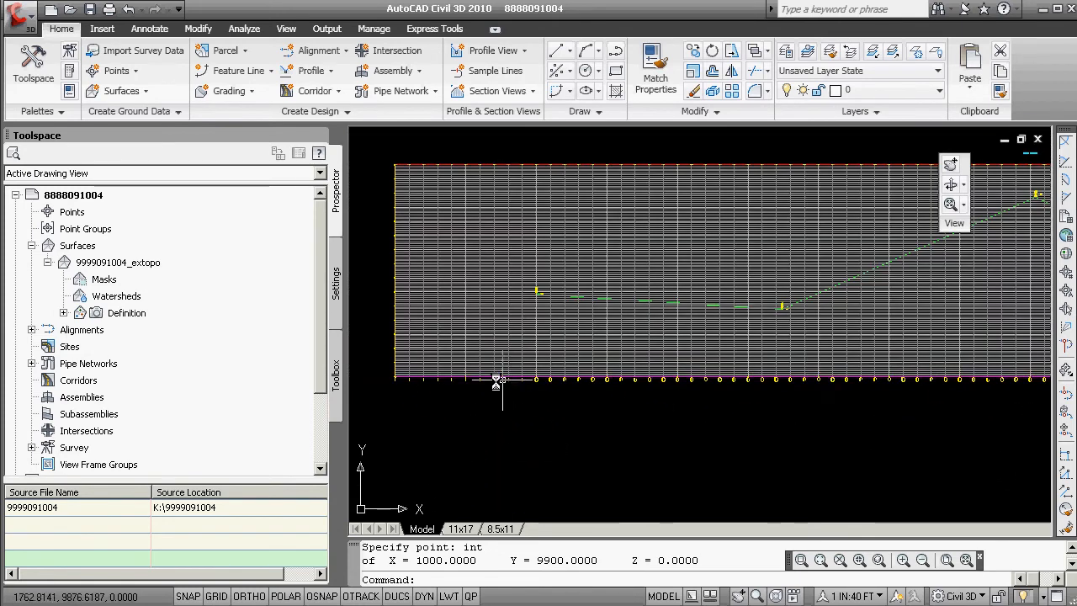
scroll(573, 380, "up", 6)
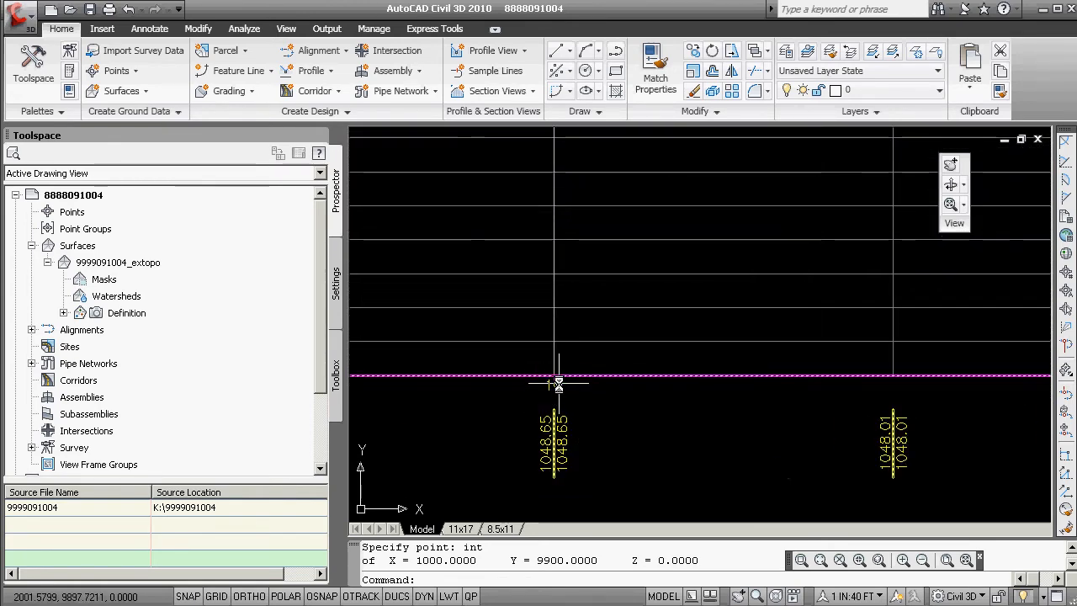
scroll(557, 379, "down", 5)
middle_click_drag(558, 380, 751, 398)
Step: Identify the coordinates of the grid corner at station 0 and elevation 990 using an intersection snap
scroll(579, 401, "up", 8)
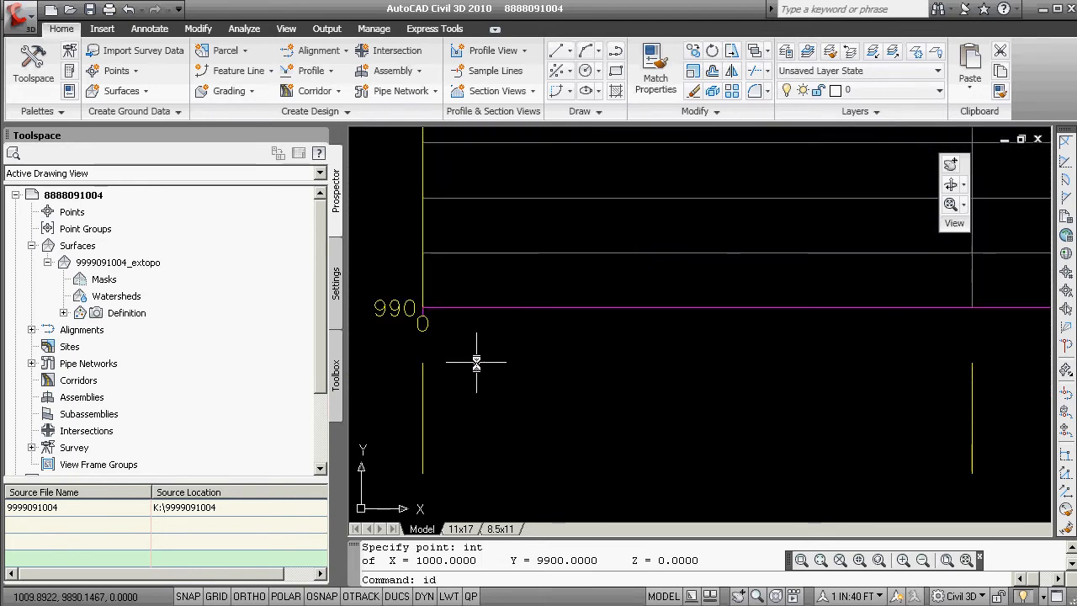
key("Return")
type("int: int")
key("Return")
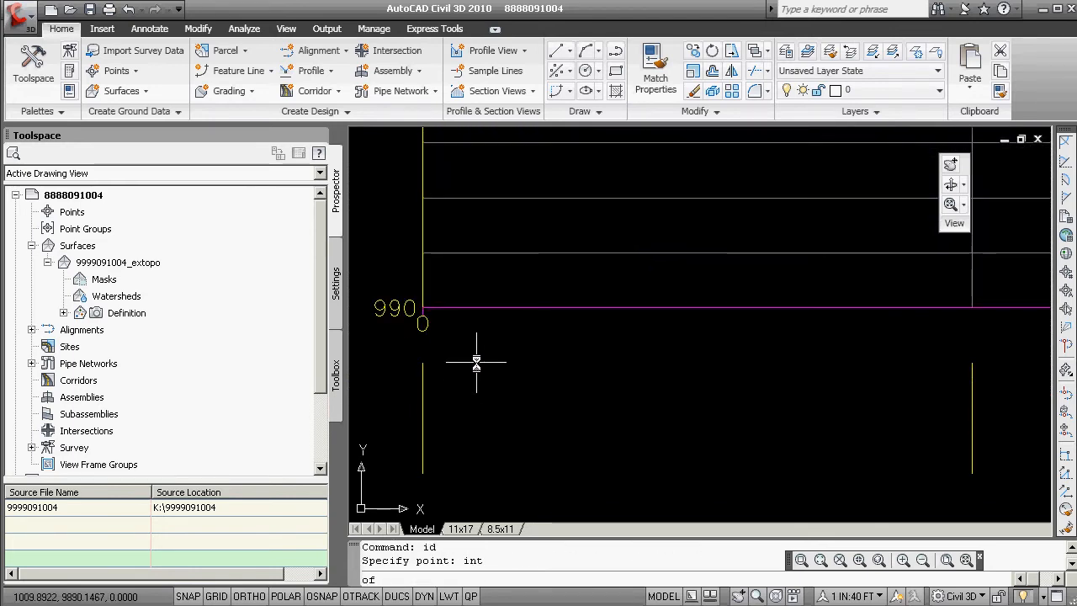
left_click(423, 308)
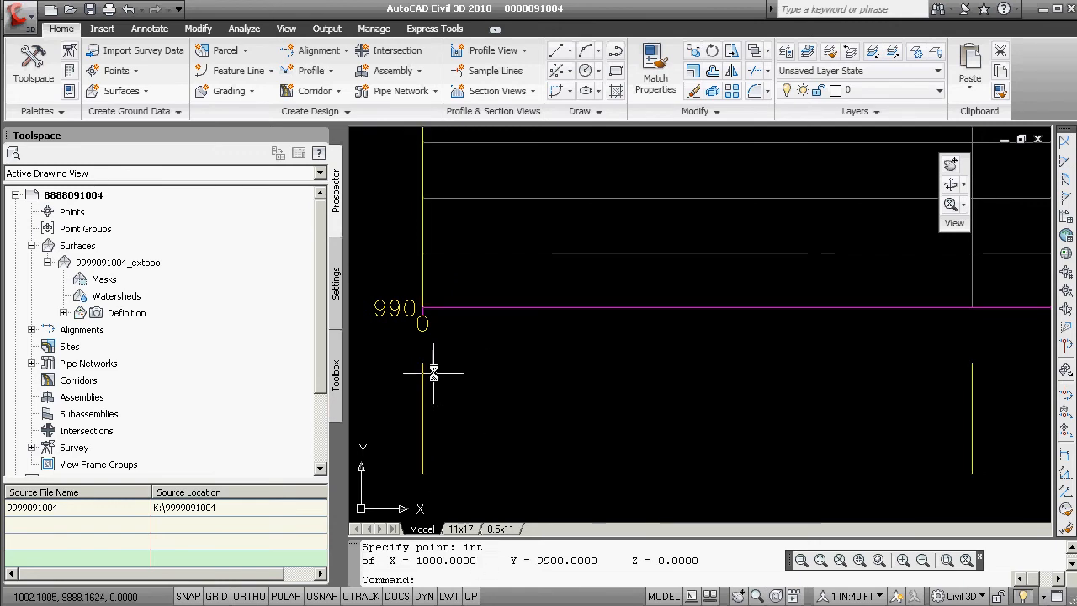
left_click(427, 308)
left_click(419, 308)
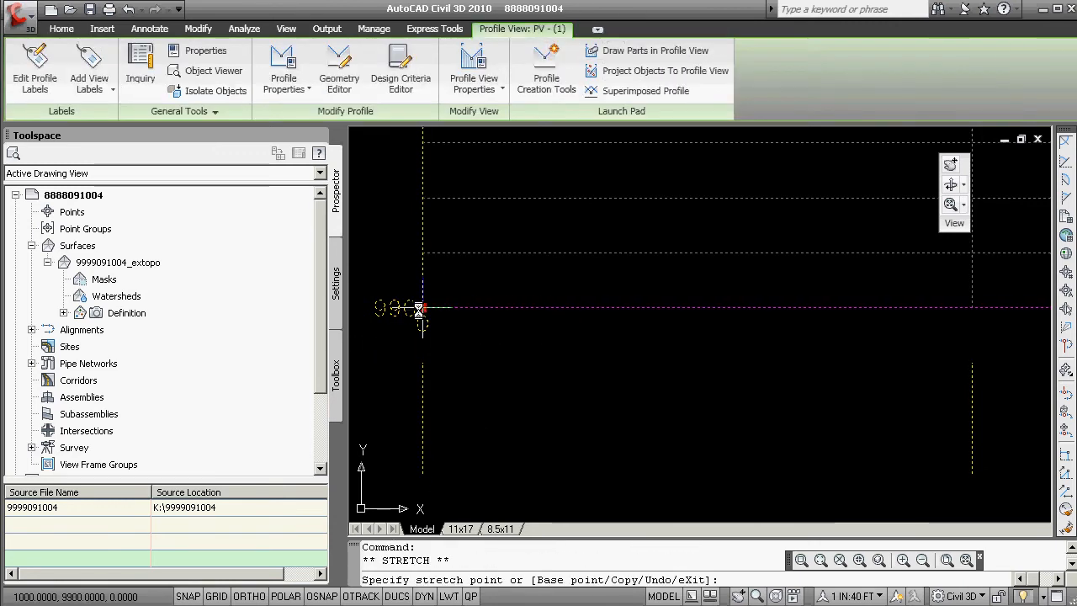
key("space")
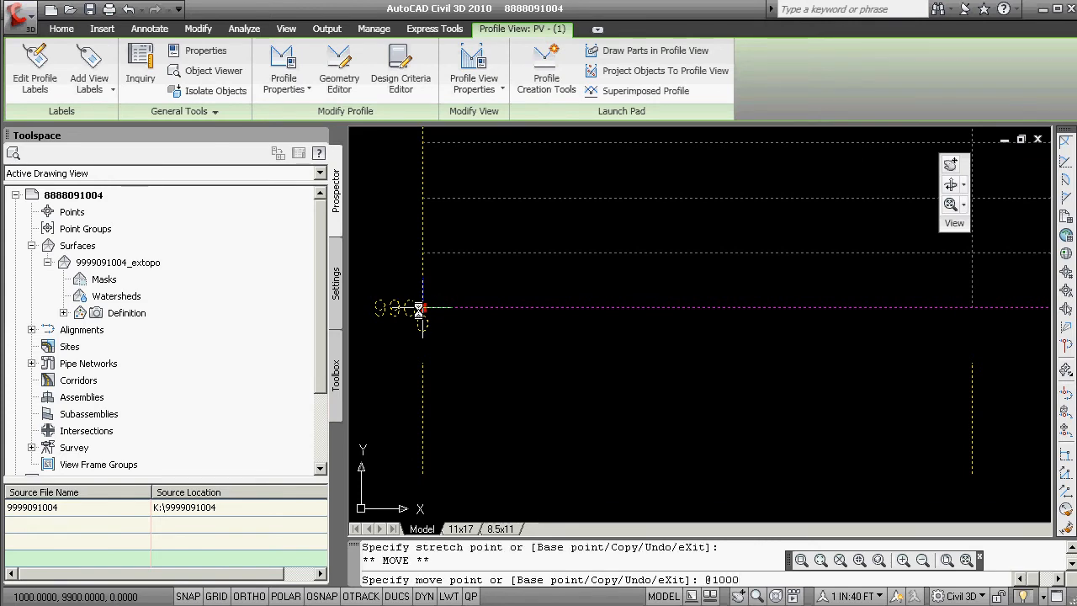
type("@1000<180")
key("Return")
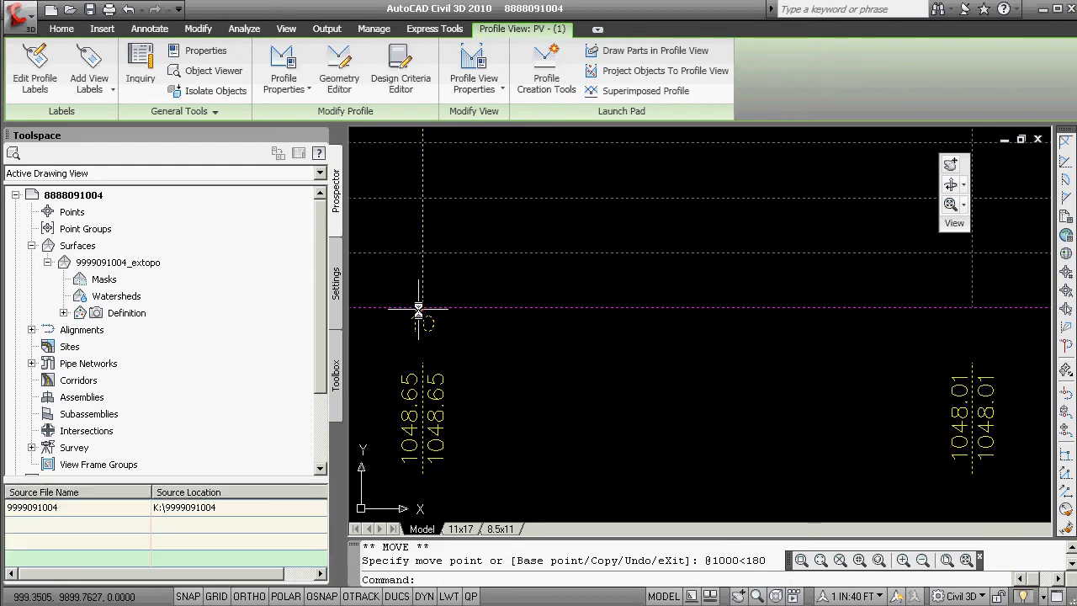
Step: Identify the coordinates where the station 10 grid line meets the base line of the moved profile view, using an intersection snap
type("id")
key("Return")
type("int: int")
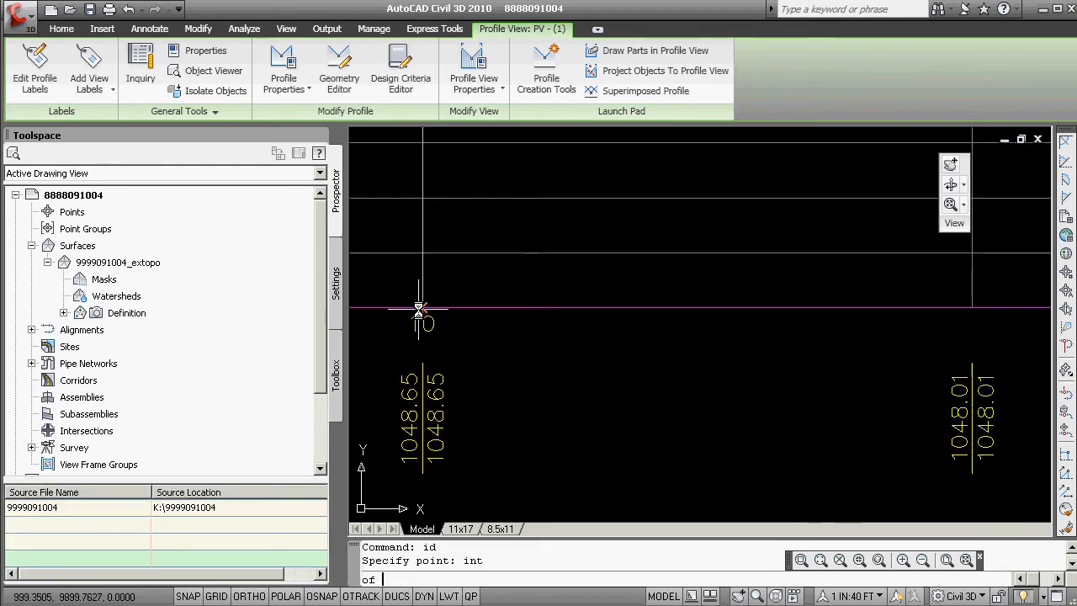
key("Return")
left_click(419, 308)
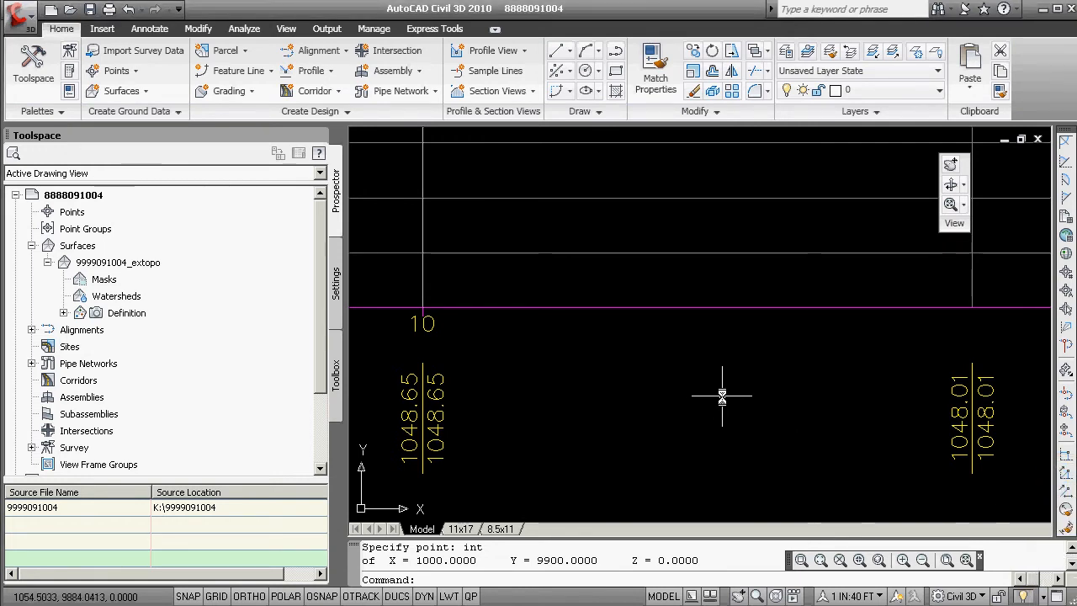
Step: Check the automatic station range for a profile view of alignment 9999_swne_cl (1), cancel the creation, and view the existing grid's start
scroll(690, 381, "down", 6)
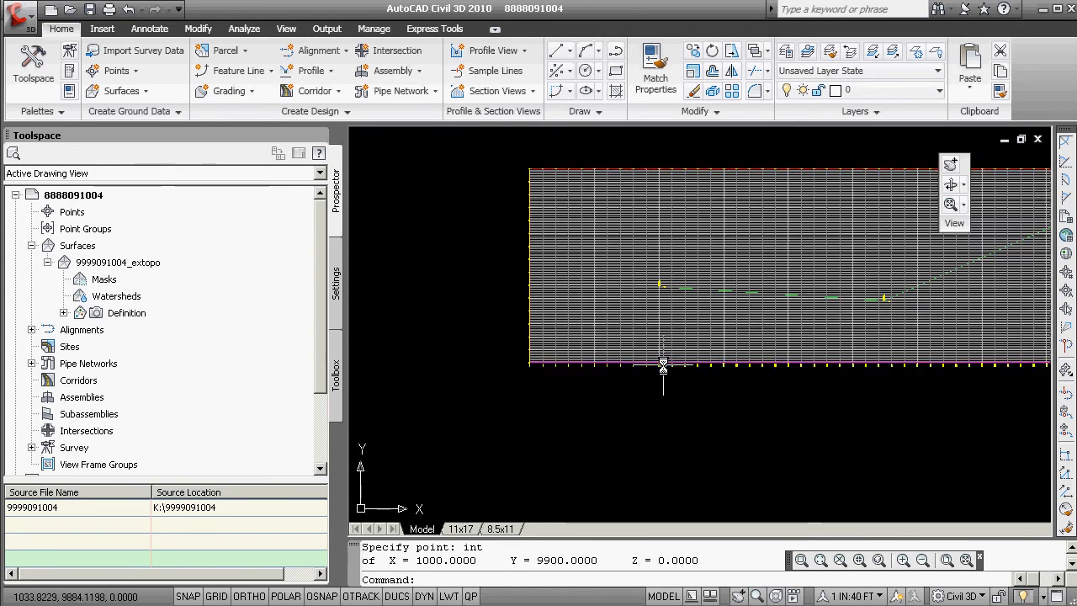
middle_click_drag(589, 344, 531, 345)
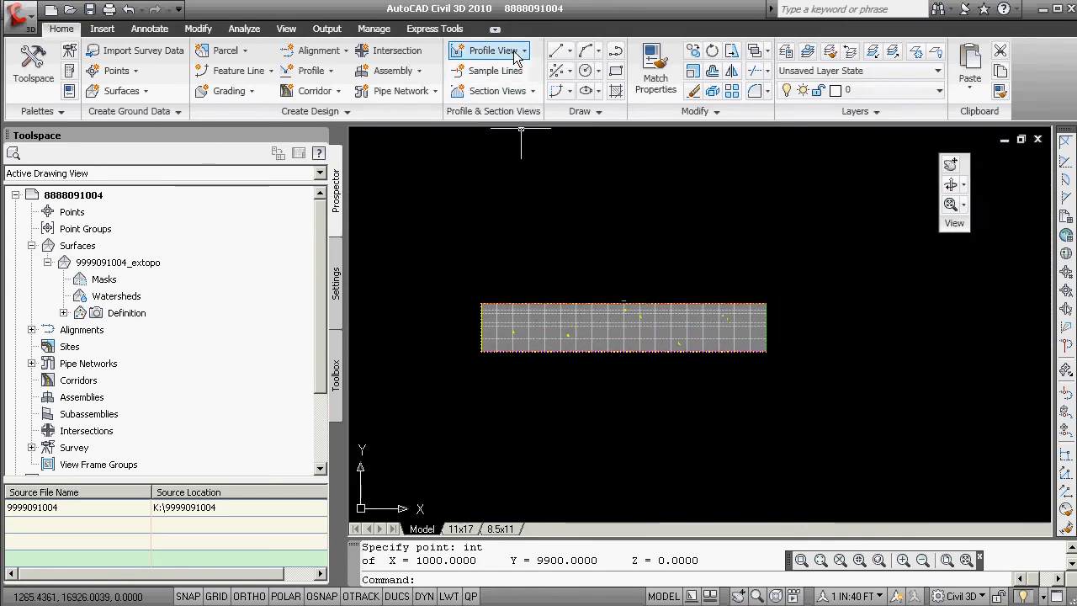
left_click(497, 50)
left_click(525, 77)
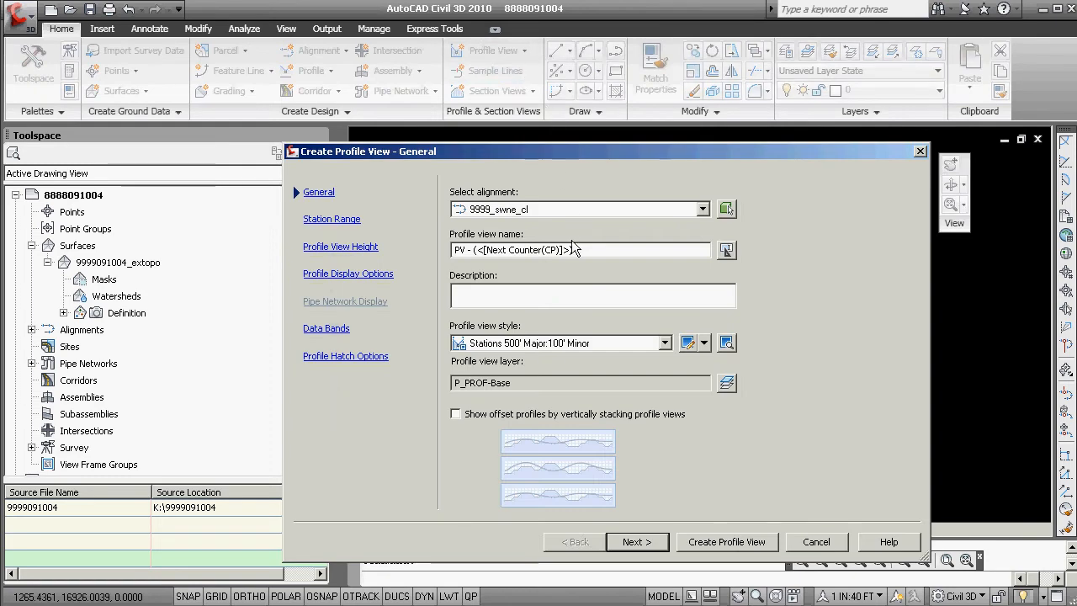
left_click(702, 210)
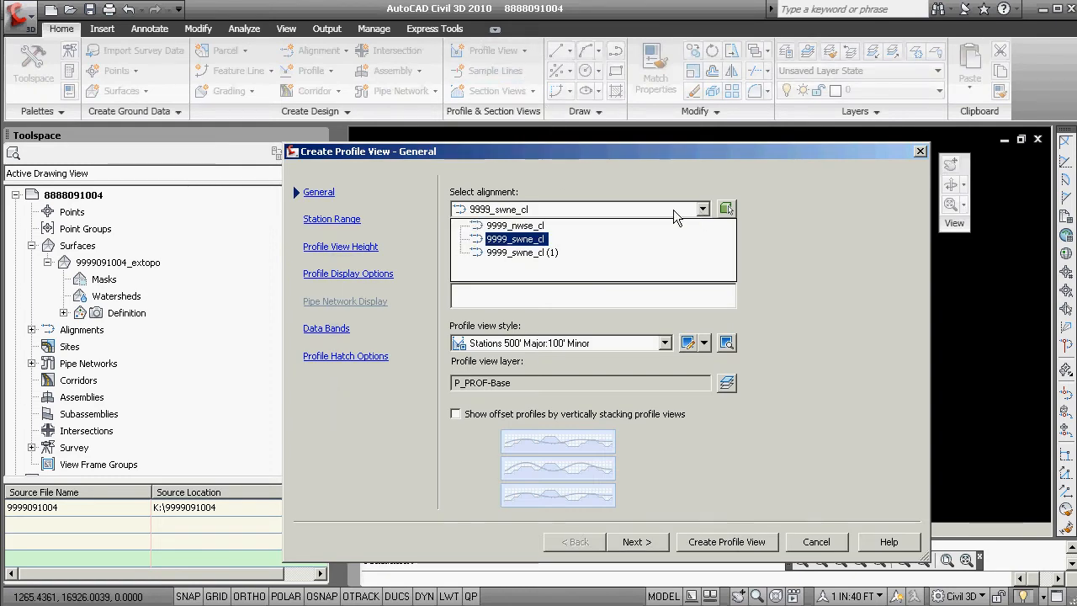
left_click(537, 253)
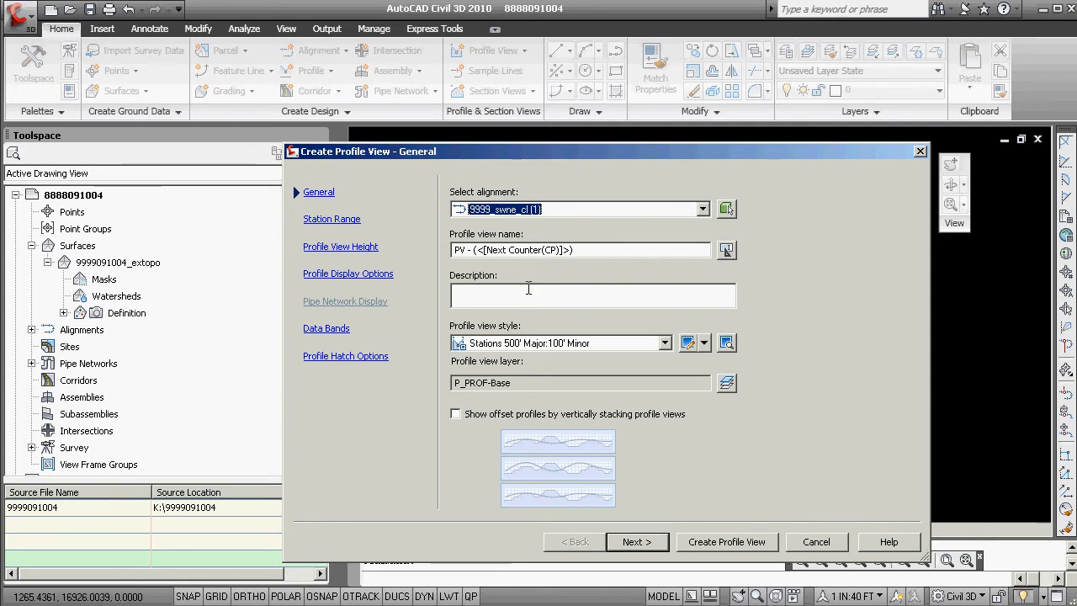
left_click(333, 220)
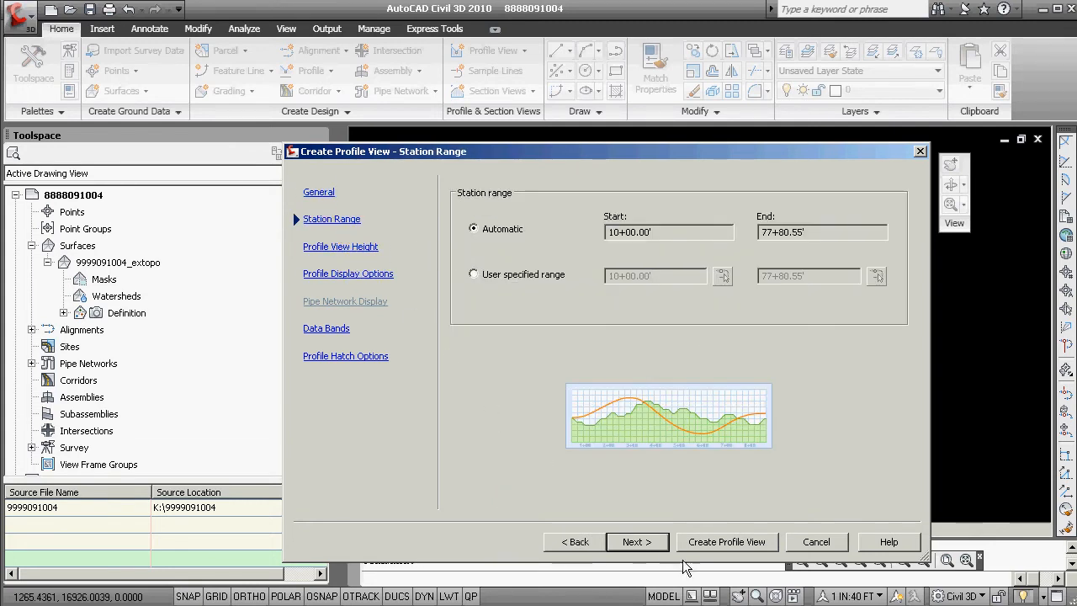
left_click(801, 544)
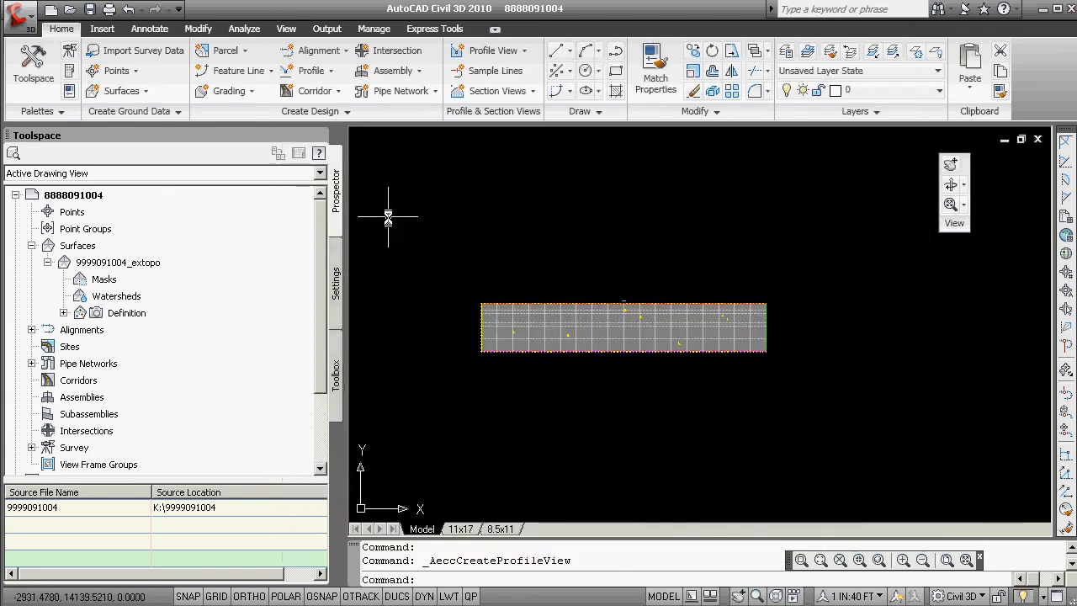
scroll(479, 332, "up", 2)
scroll(474, 332, "down", 5)
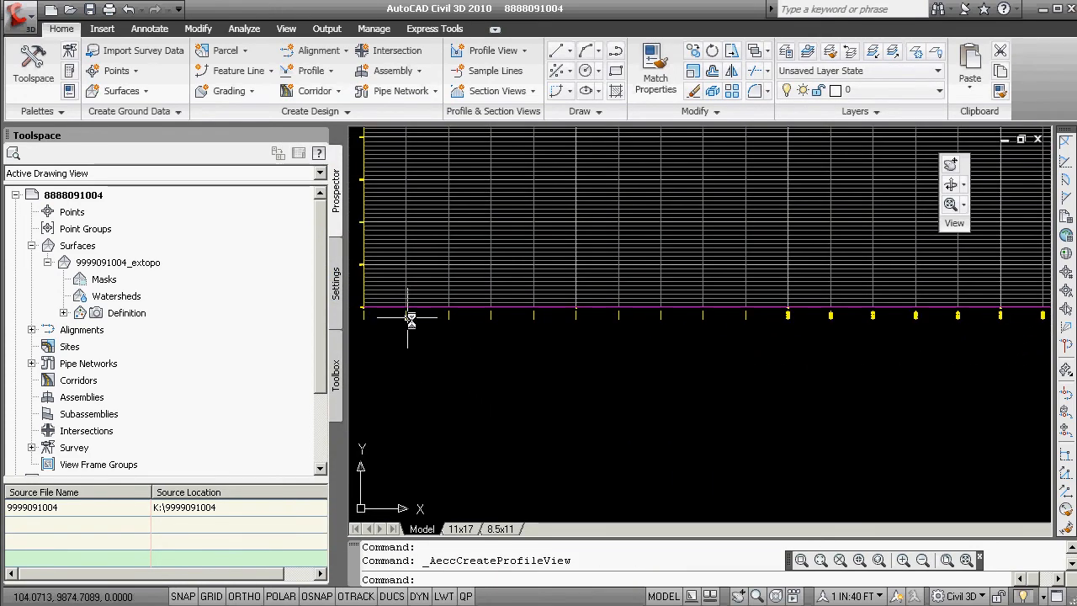
Step: Set up a new profile view for alignment 9999_nwse_cl with the style Stations 100' Major:50' Minor
left_click(505, 51)
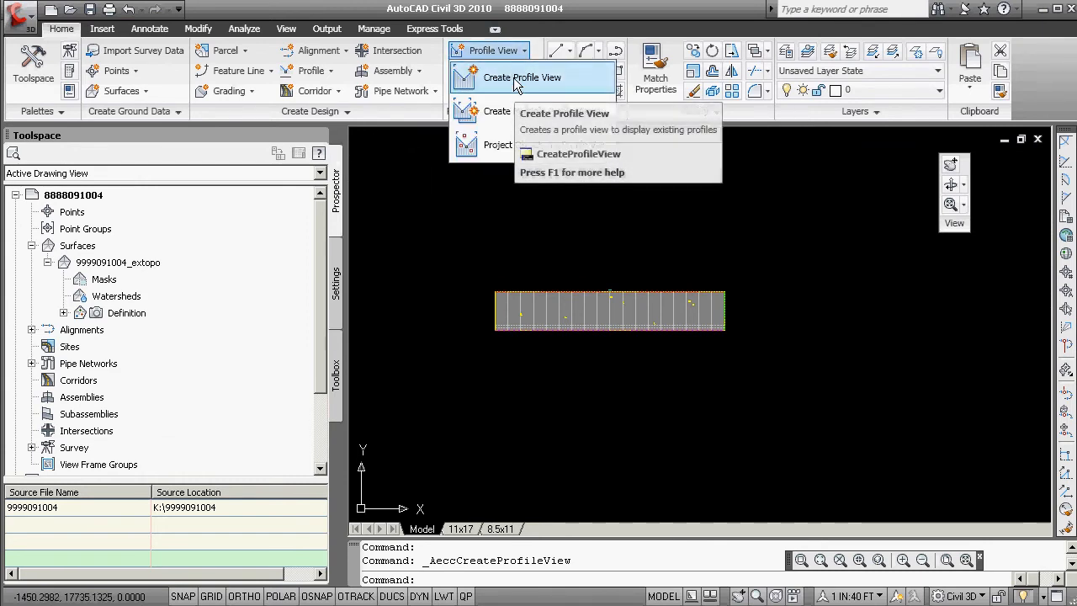
left_click(516, 80)
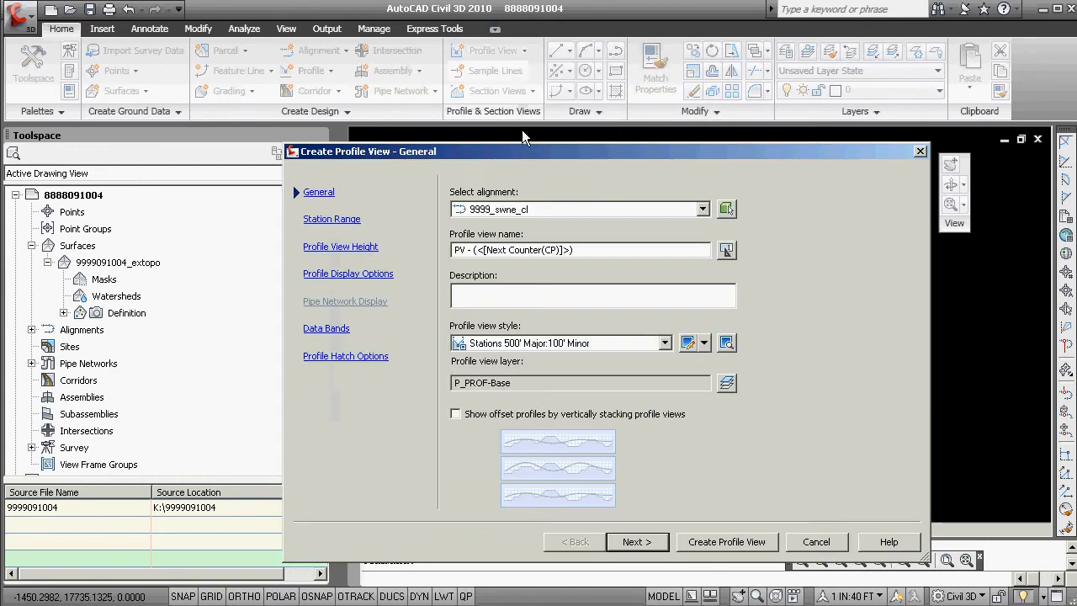
left_click(702, 209)
left_click(528, 227)
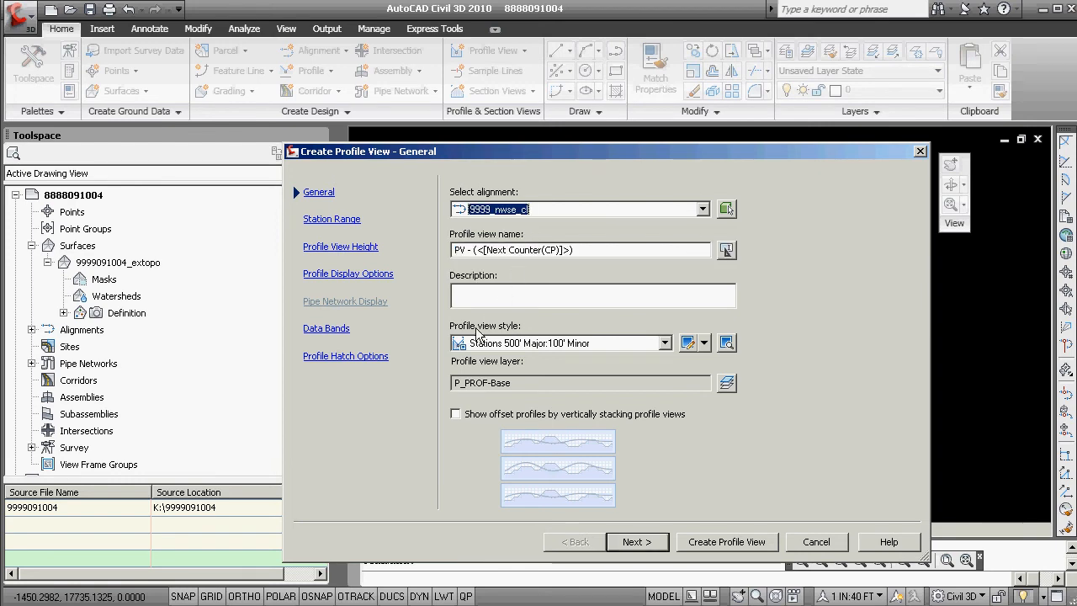
left_click(661, 343)
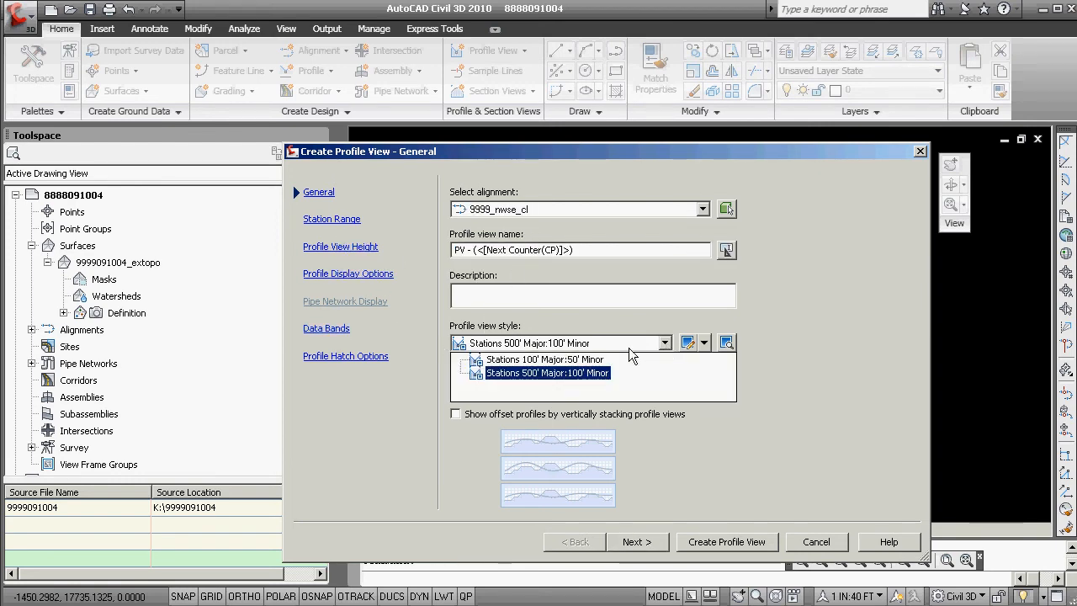
left_click(575, 359)
Step: Review the automatic station range and profile view height settings for the new profile view
left_click(335, 219)
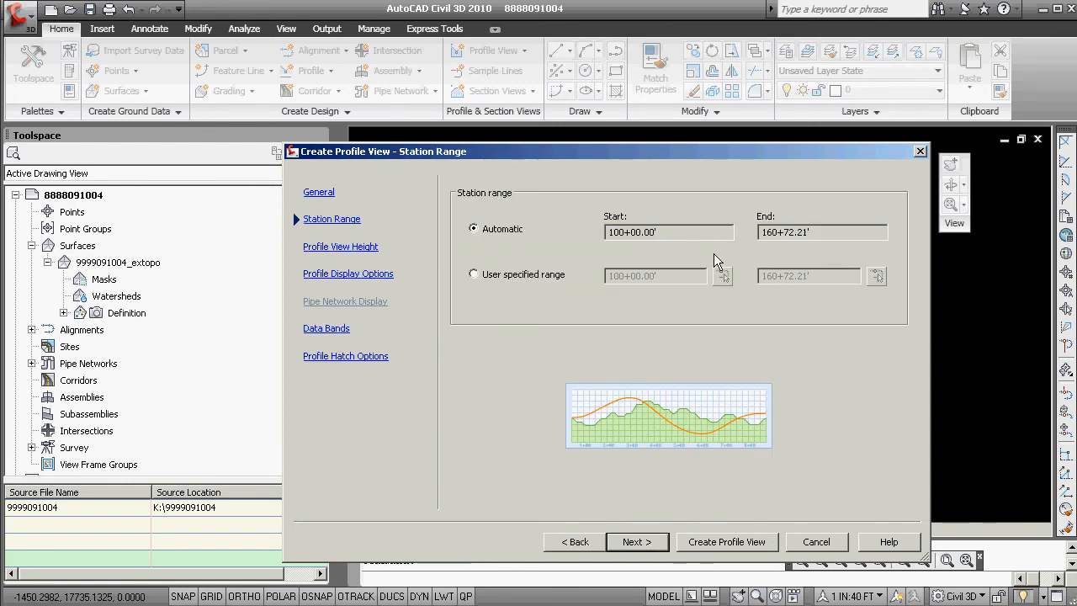
left_click(339, 248)
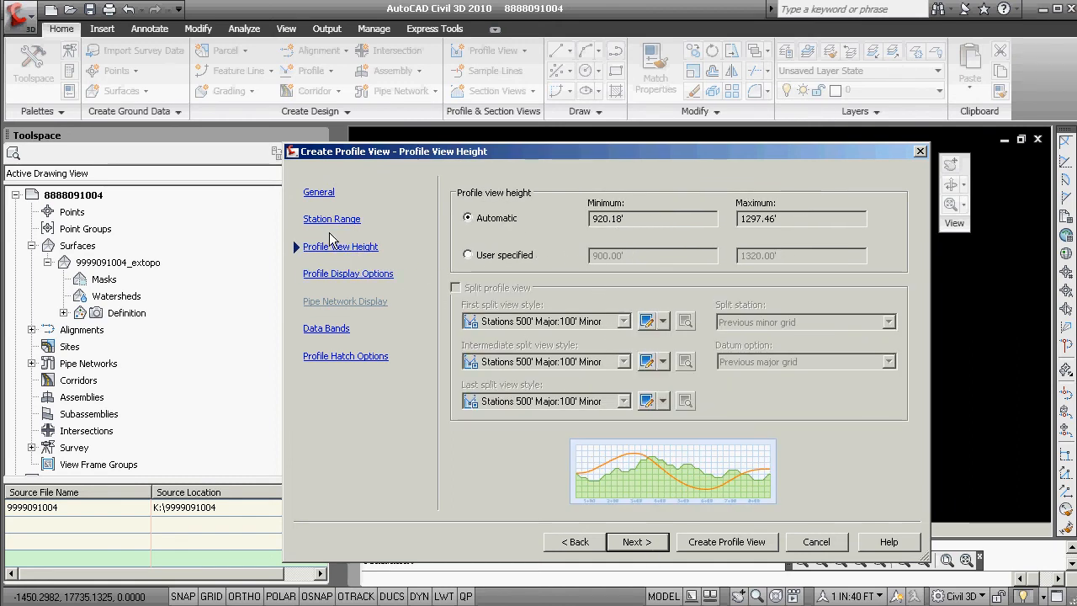
left_click(330, 221)
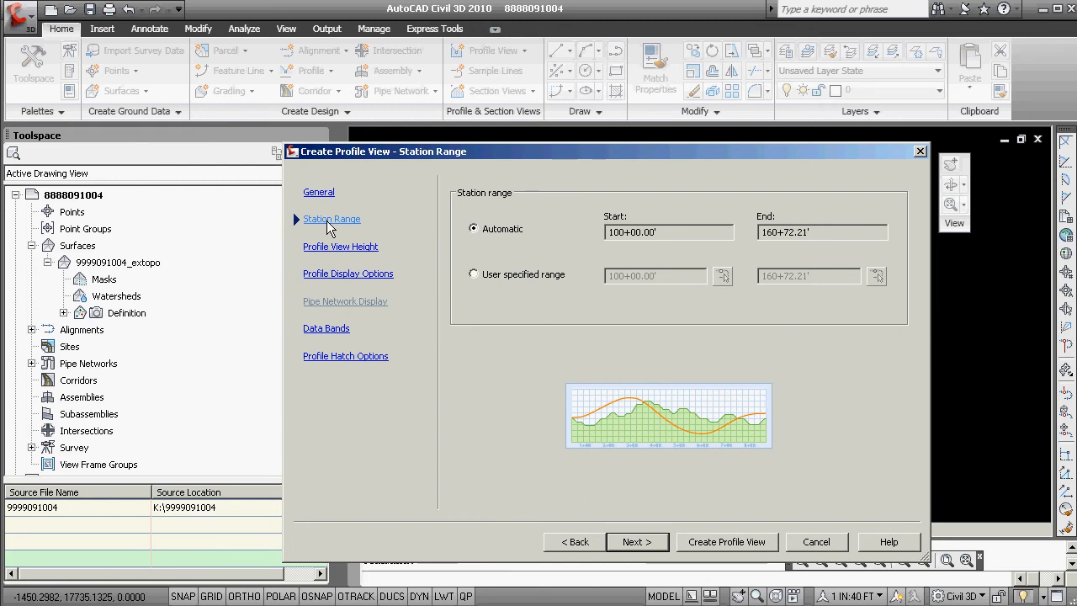
left_click(327, 249)
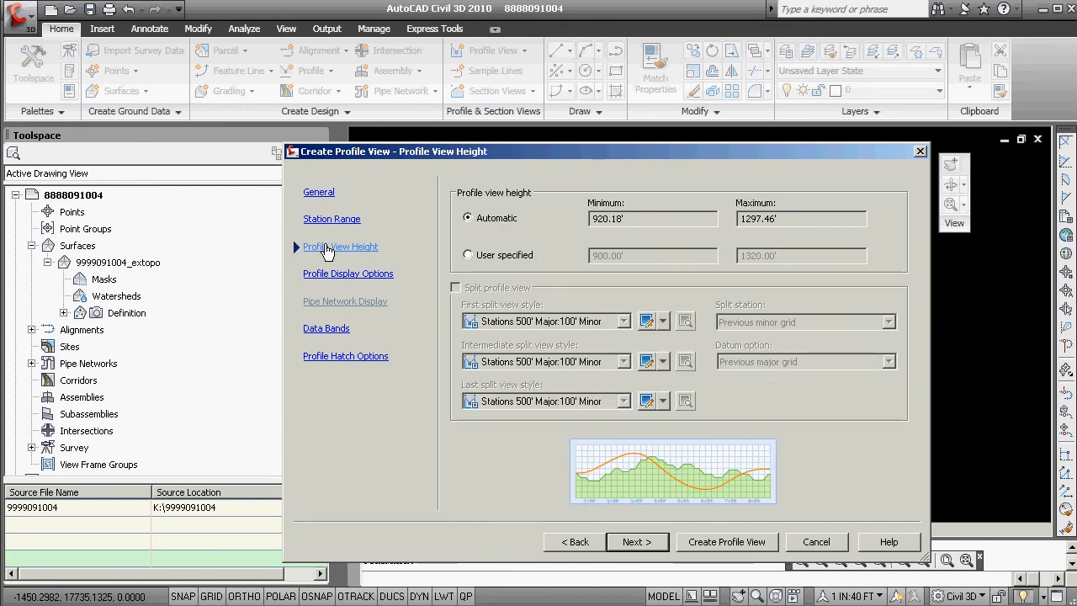
Step: Create the 9999_nwse_cl profile view with its origin at 10000,9000
left_click(740, 543)
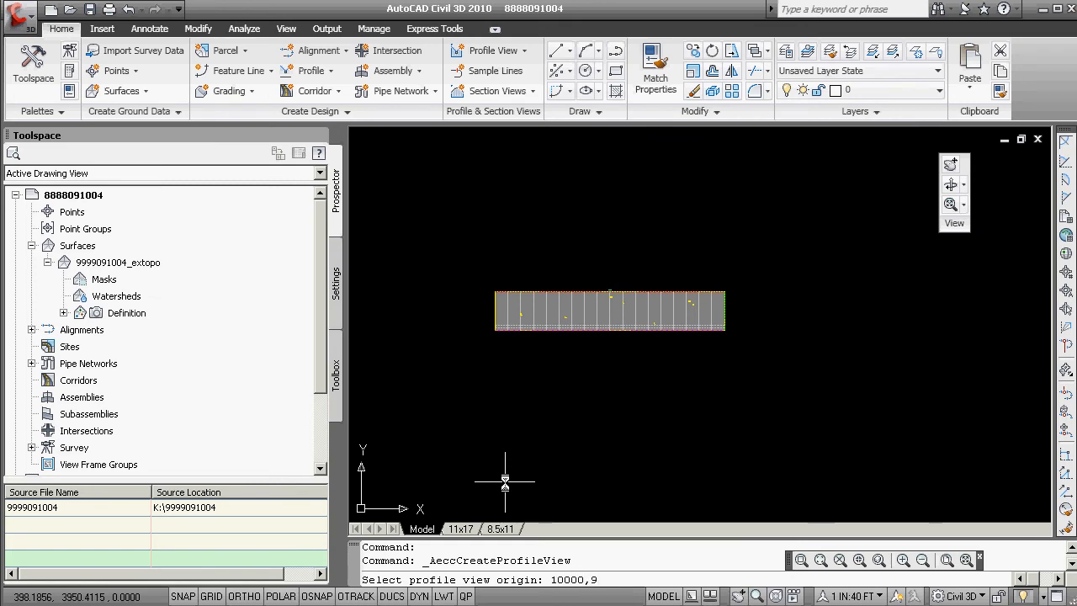
type("10000,9000")
key("Return")
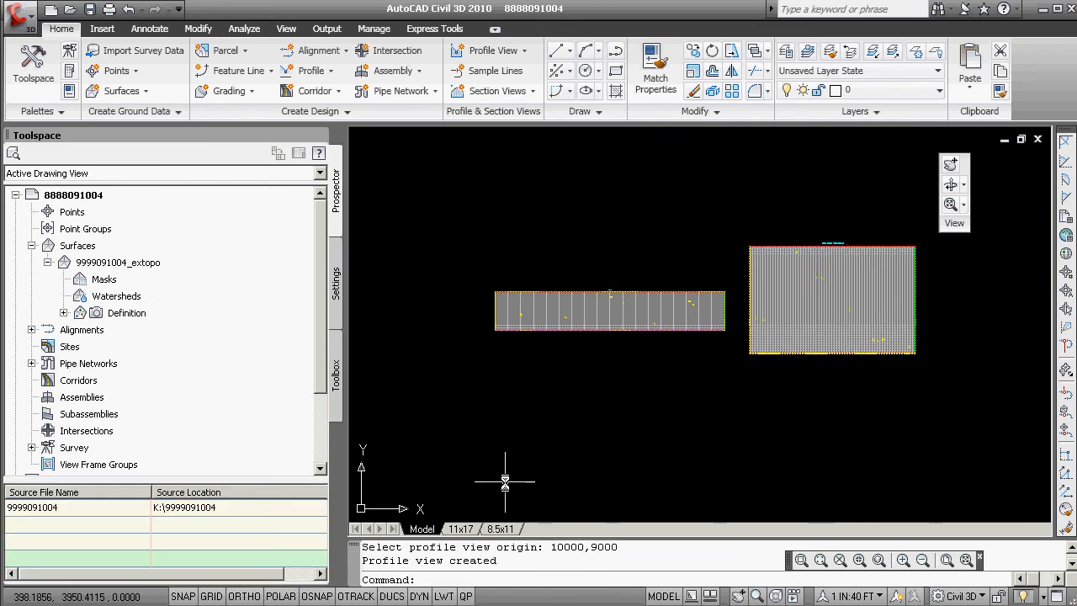
scroll(745, 349, "up", 5)
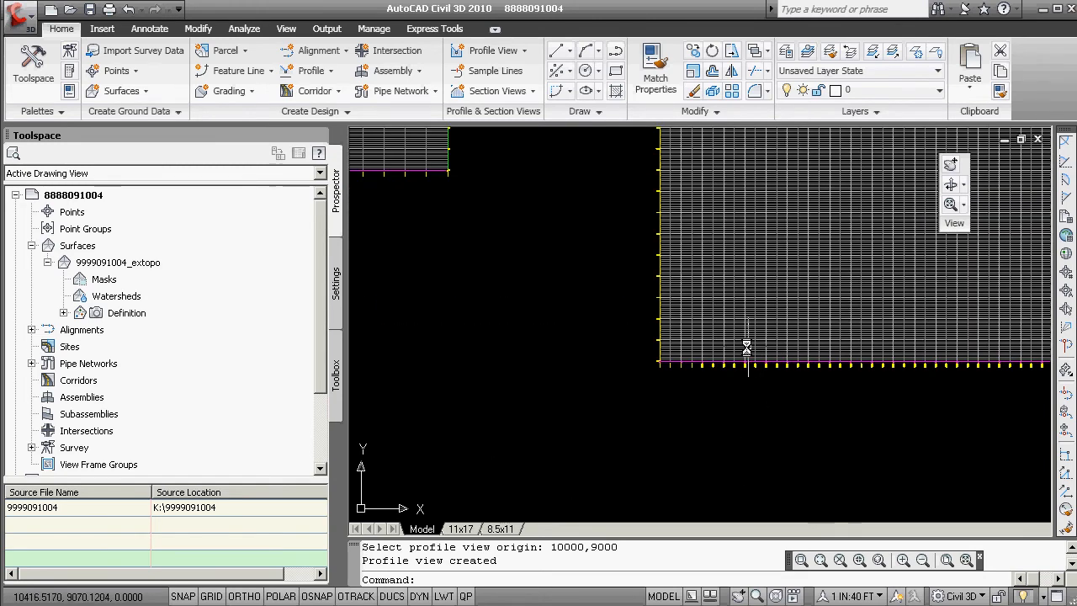
scroll(654, 362, "up", 4)
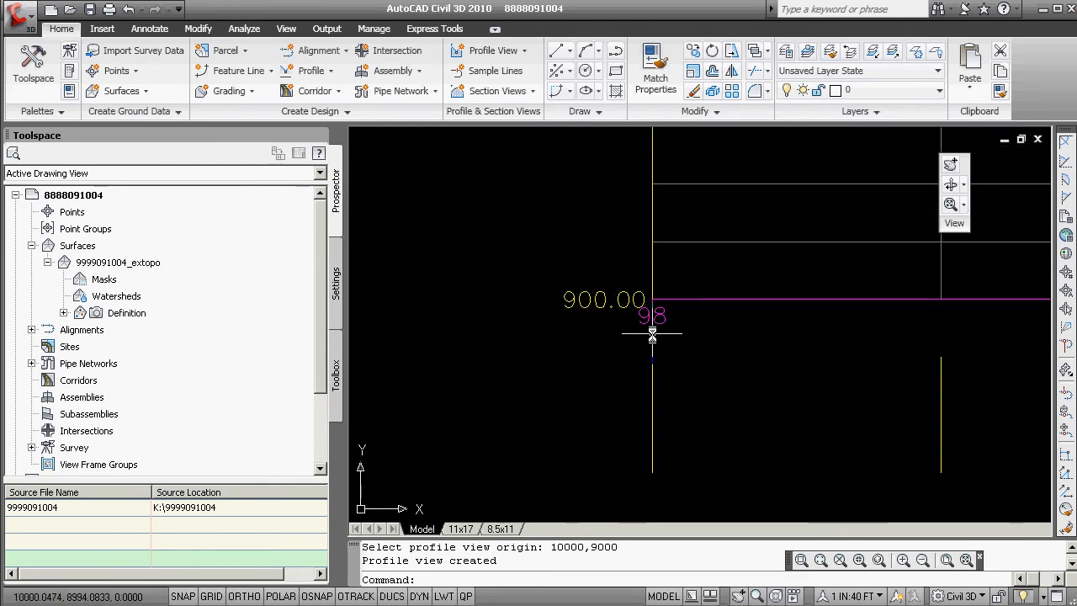
Step: Identify the coordinates of the new profile view's grid corner at station 98 and elevation 900, using an intersection snap
type("id")
key("Return")
type("int: int")
key("Return")
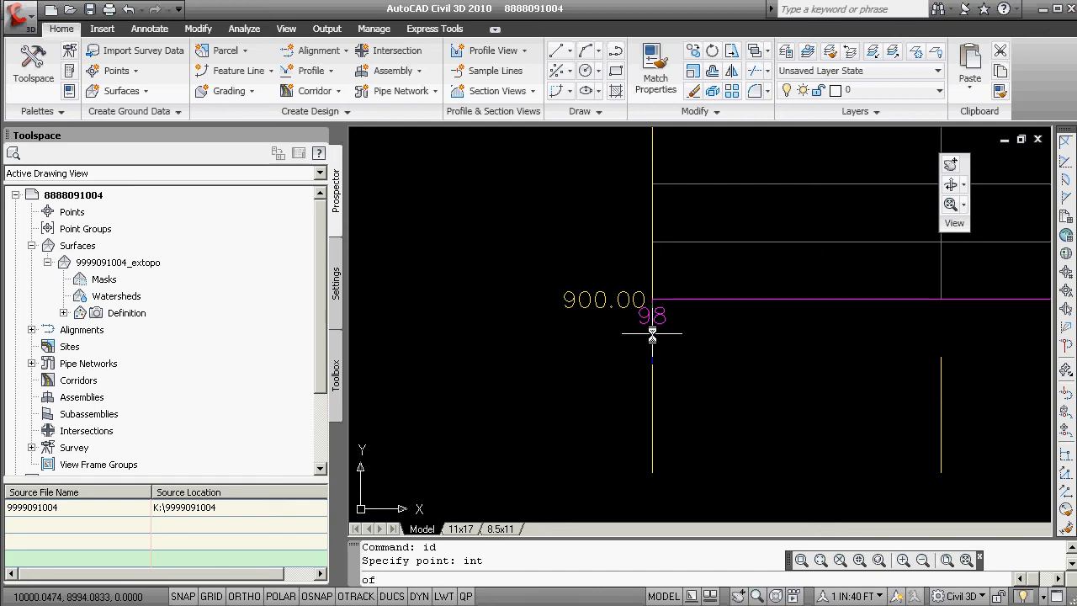
left_click(646, 299)
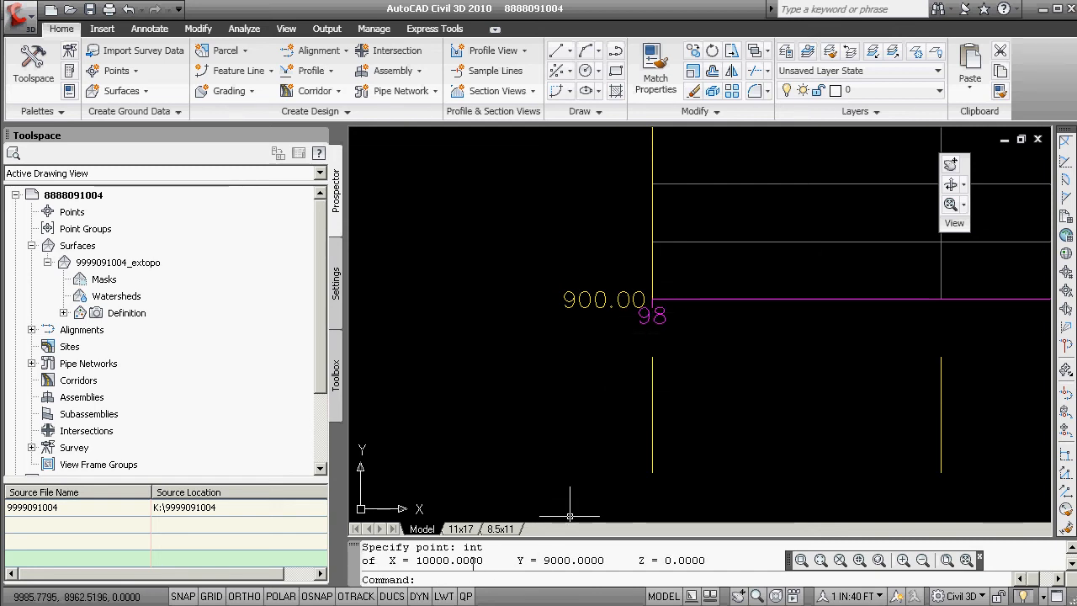
Step: Measure the distance along the base of the profile view from the station 98 tick to the station 100 tick
scroll(680, 361, "down", 4)
scroll(943, 356, "up", 1)
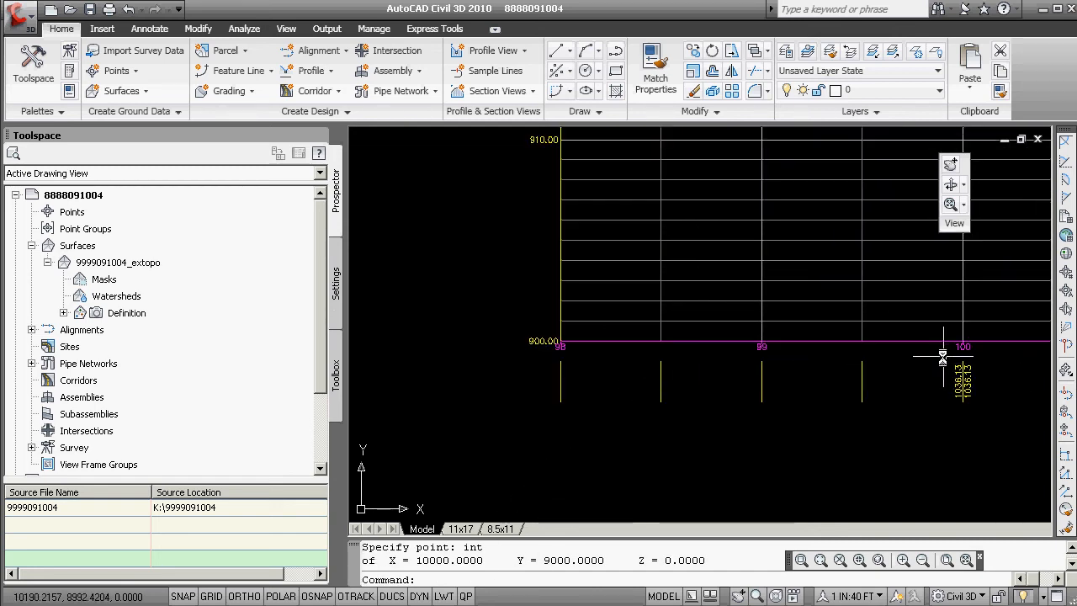
type("dist")
key("Return")
left_click(560, 361)
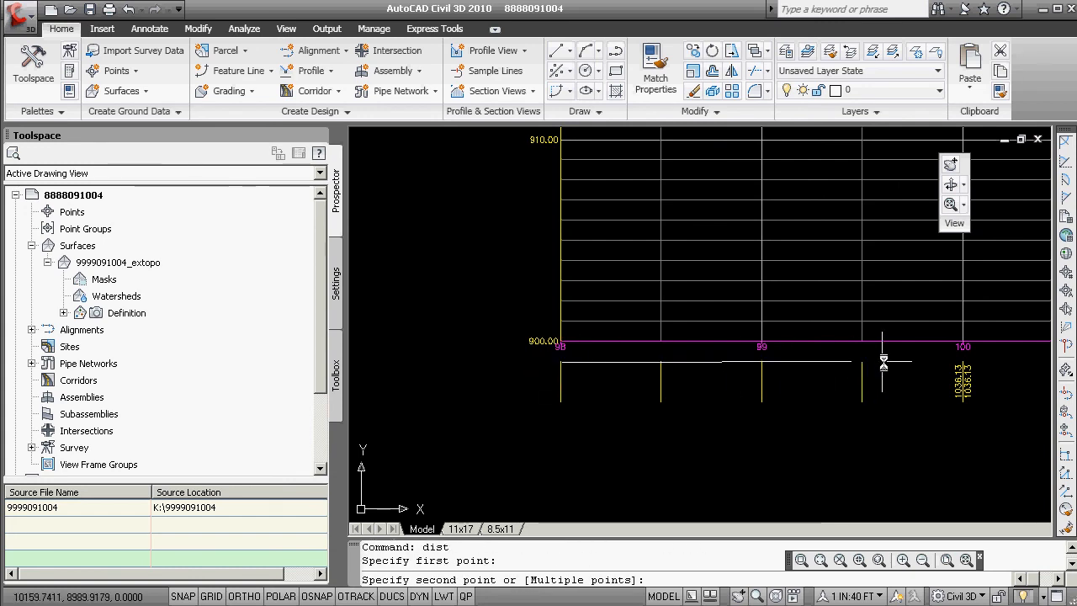
left_click(961, 362)
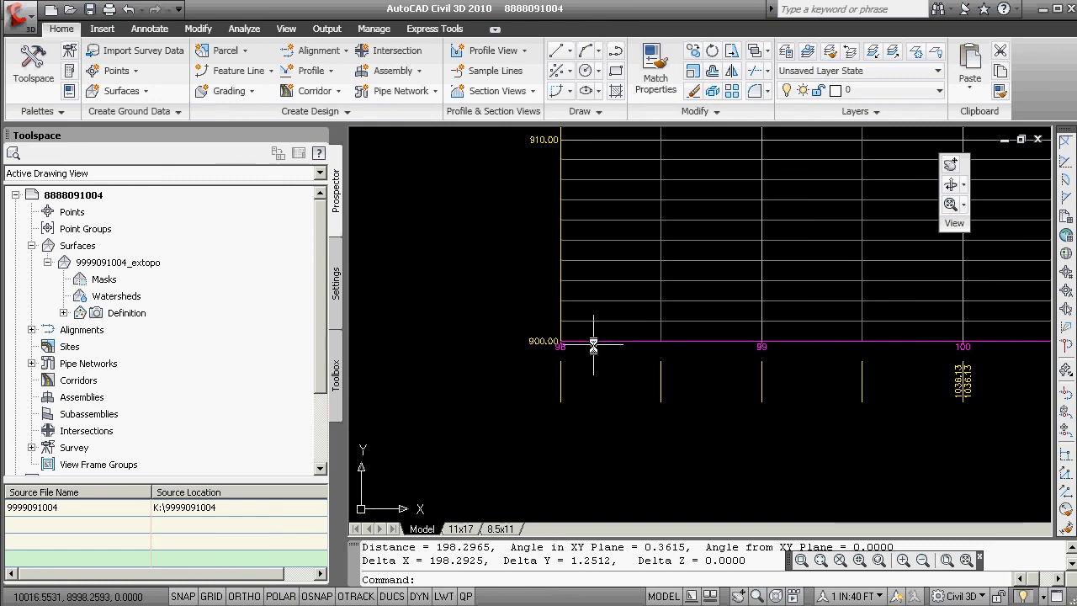
Step: Move the new profile view 200 units at 180 degrees from its origin grip and clear the selection
left_click(563, 342)
left_click(560, 343)
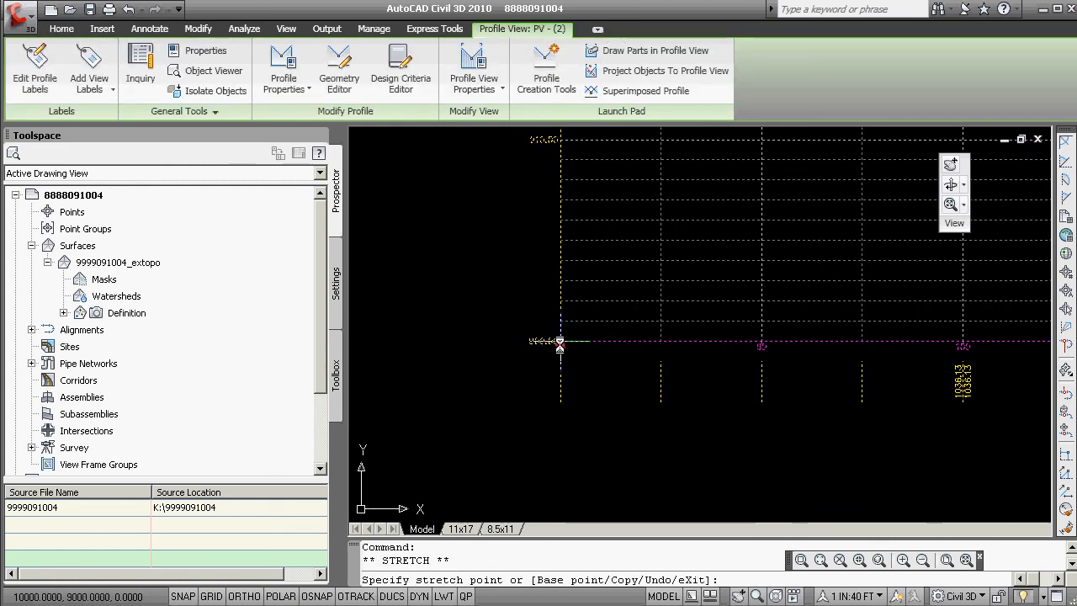
key("space")
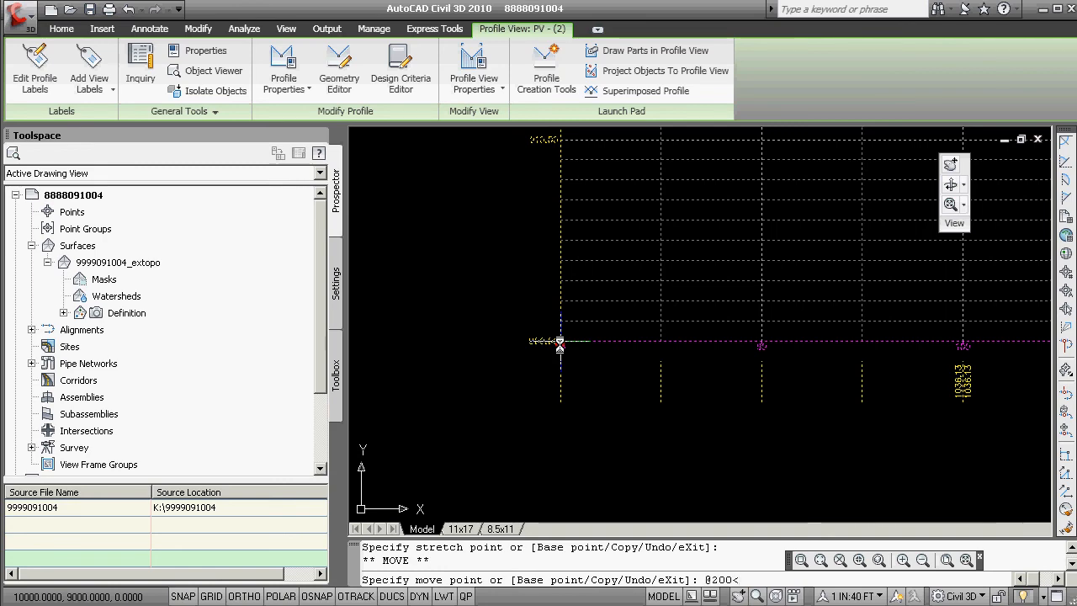
type("@200<180")
key("Return")
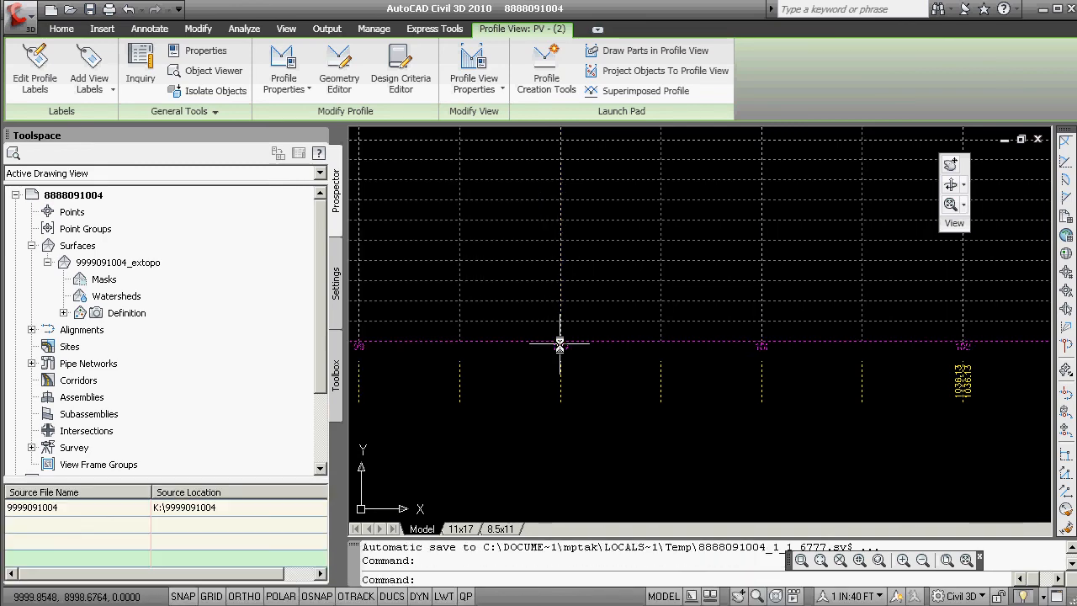
key("Escape")
Step: Identify the coordinates of the grid intersection at station 100 on the profile view's base line, and view both profile views together
type("id")
key("Return")
type("int: in")
key("Return")
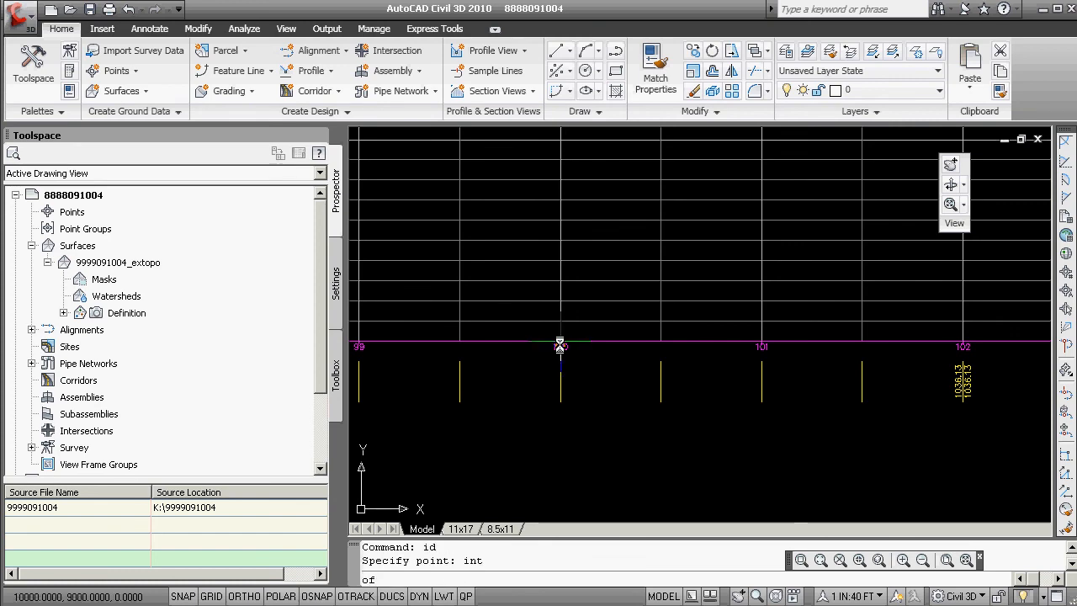
left_click(561, 341)
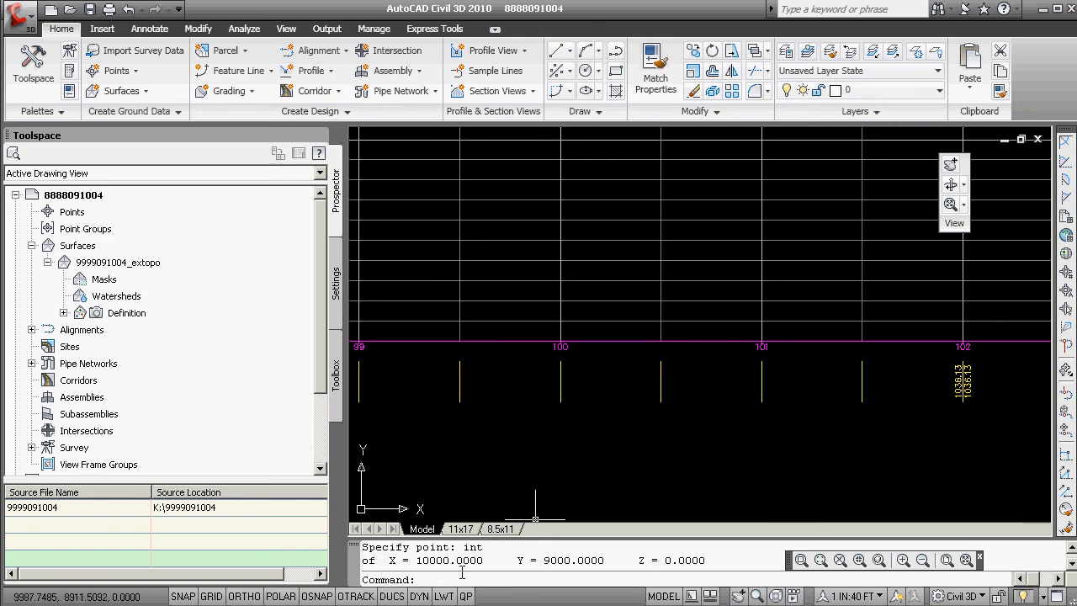
scroll(531, 409, "down", 6)
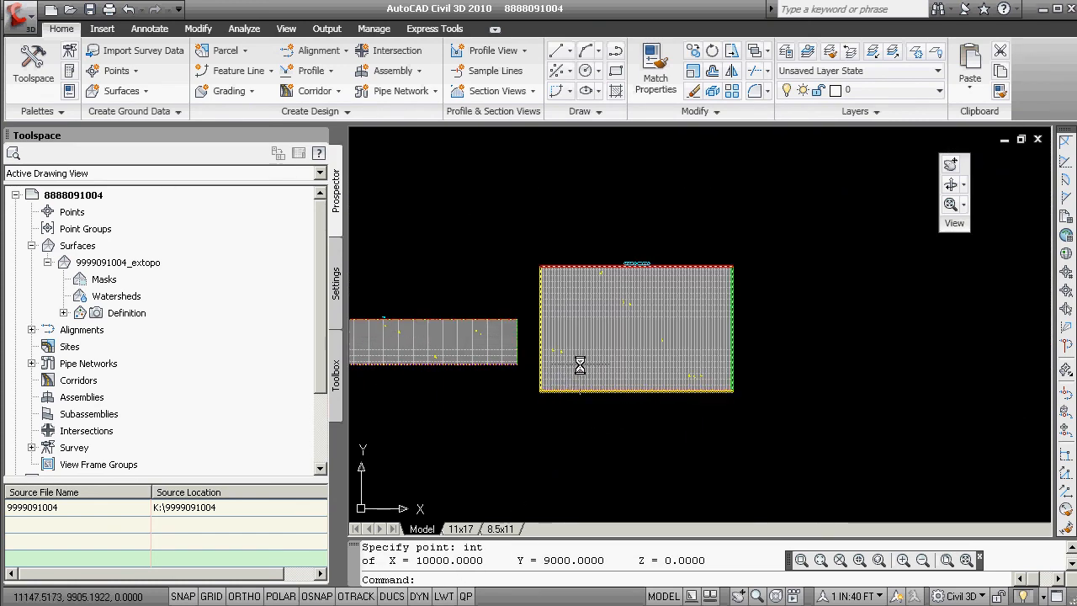
scroll(564, 370, "up", 2)
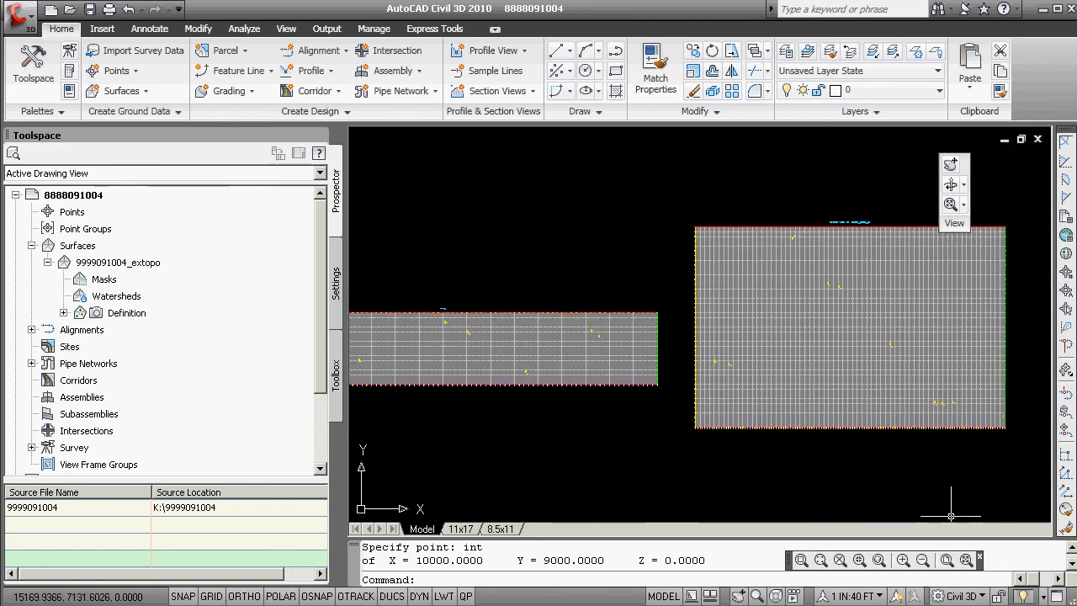